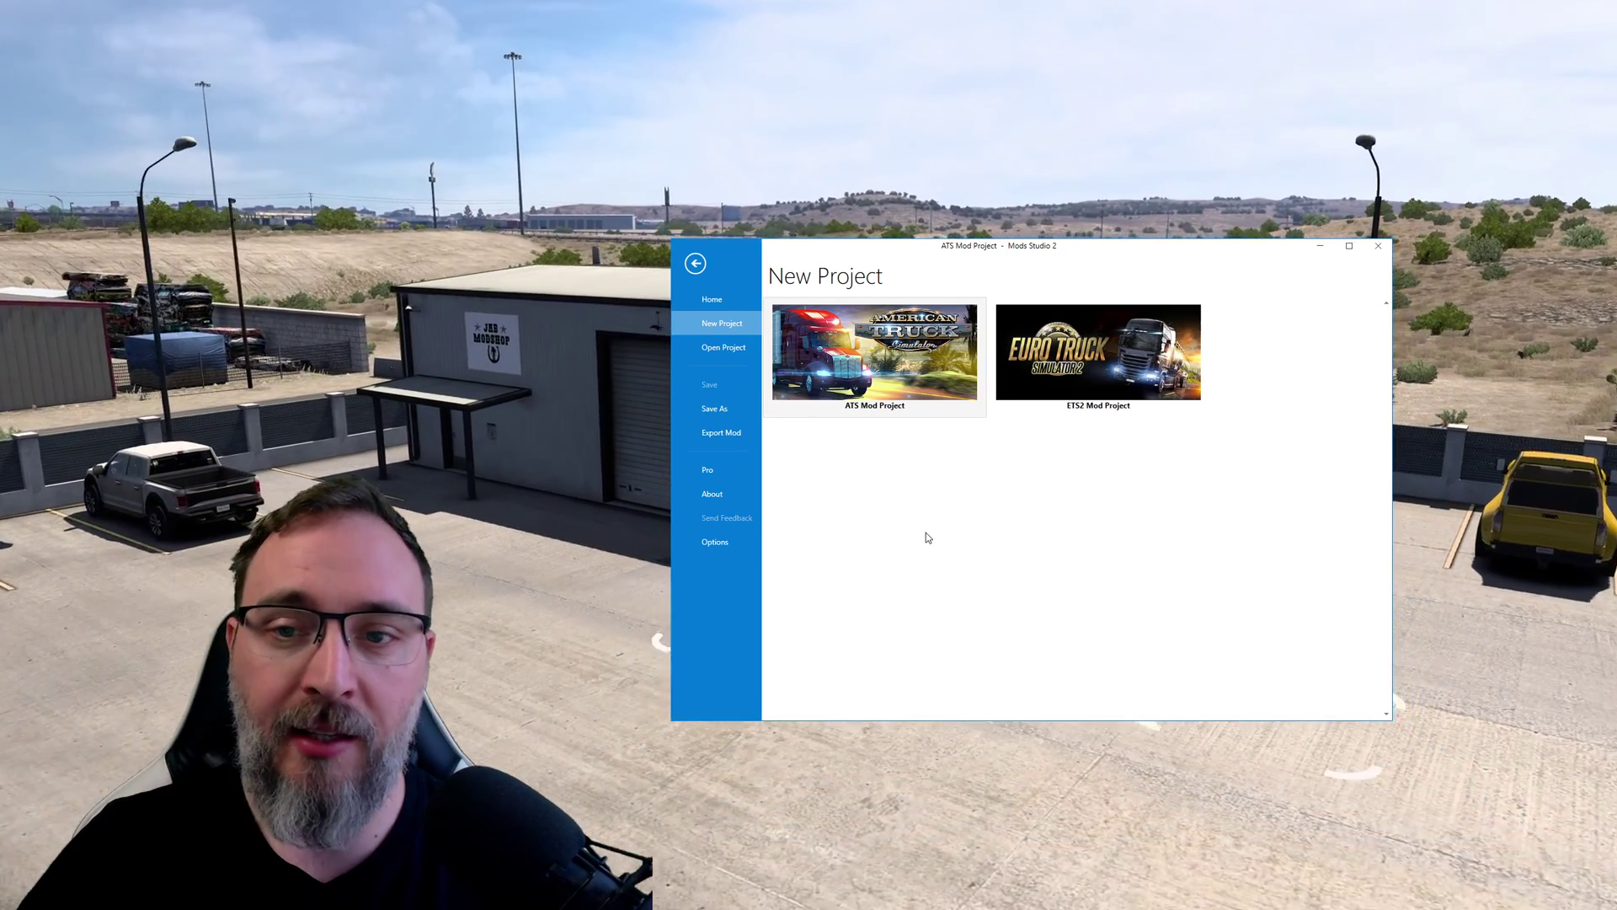
Step: Create a new ATS Mod Project and add the Jab's large garage prefab template to it
left_click(907, 384)
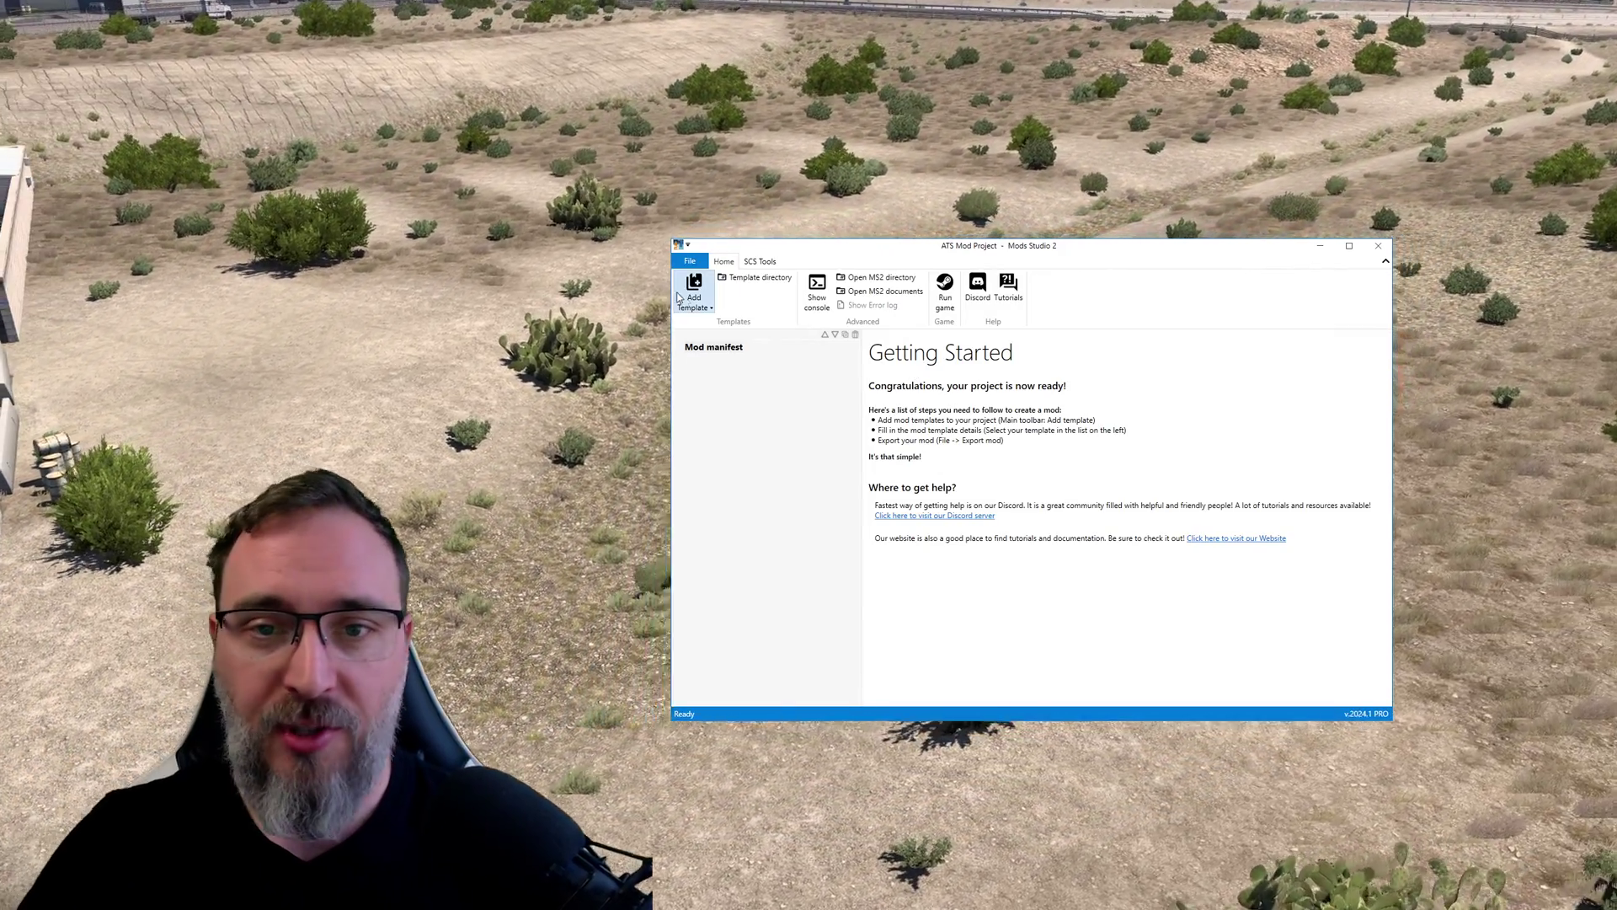
left_click(700, 308)
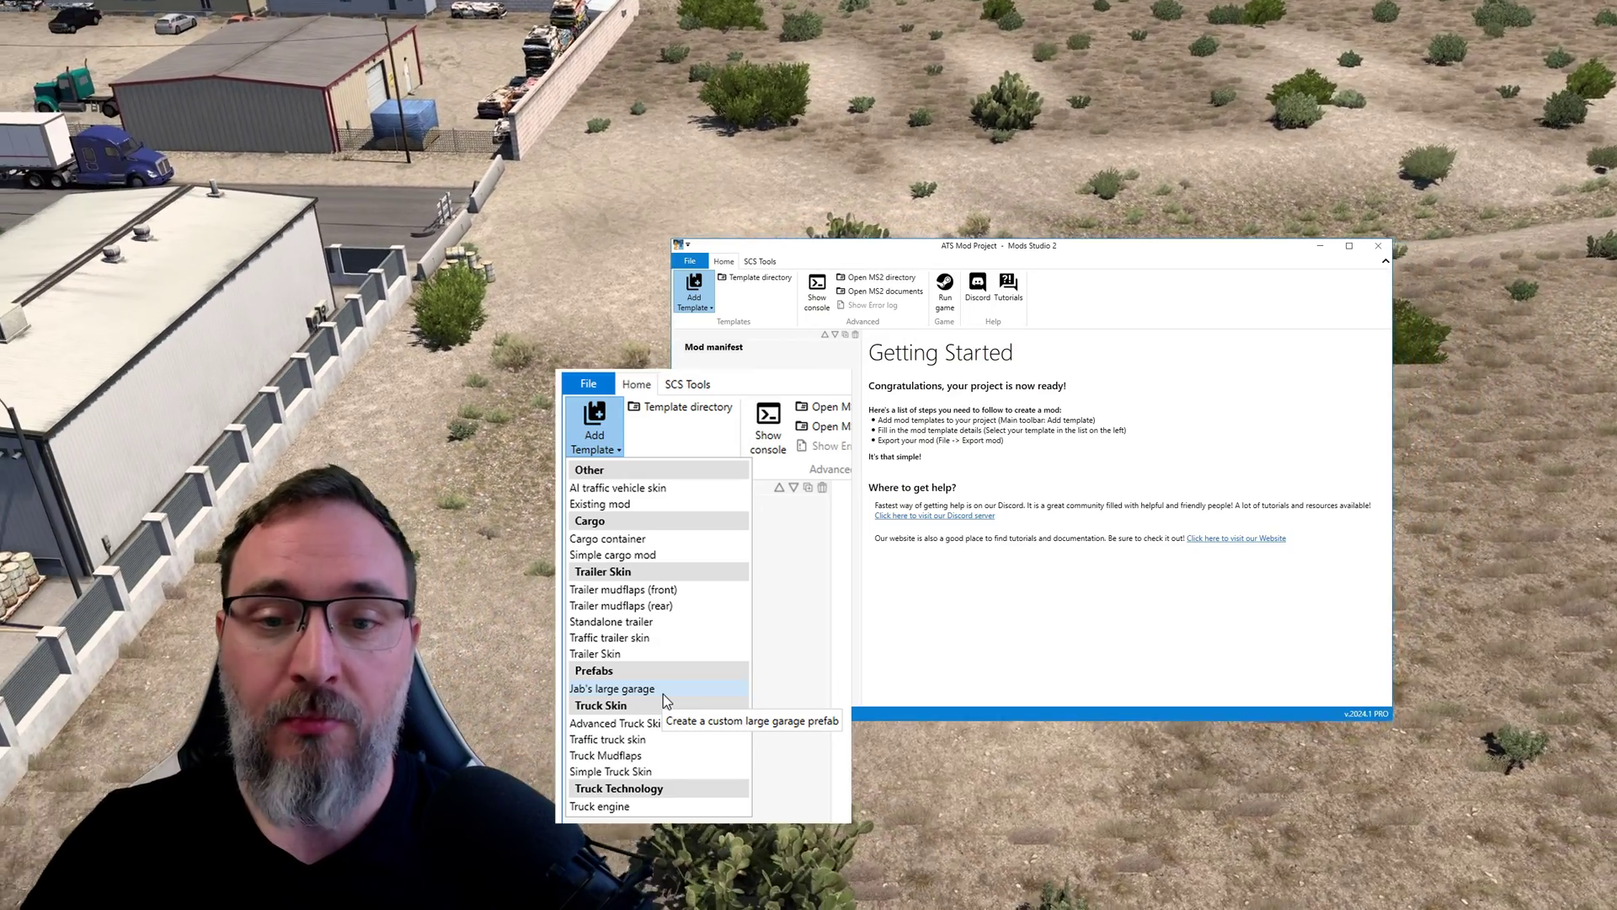
left_click(742, 479)
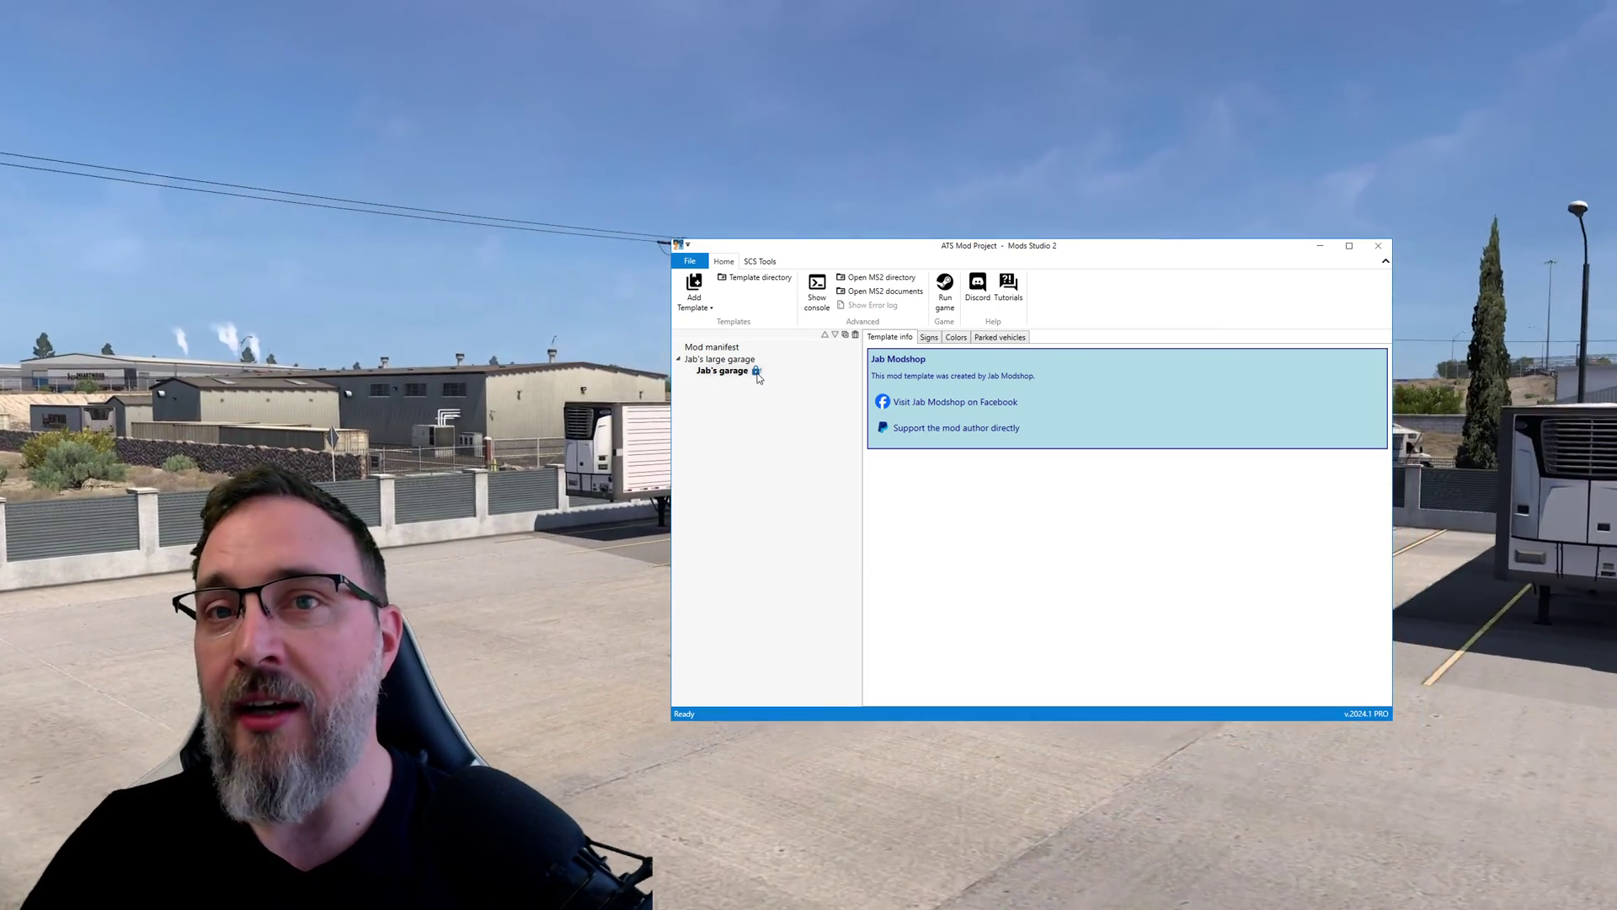
Step: Open the garage's template directory and load Signs Template.png from the Jabs Garage folder as the signs image
left_click(929, 338)
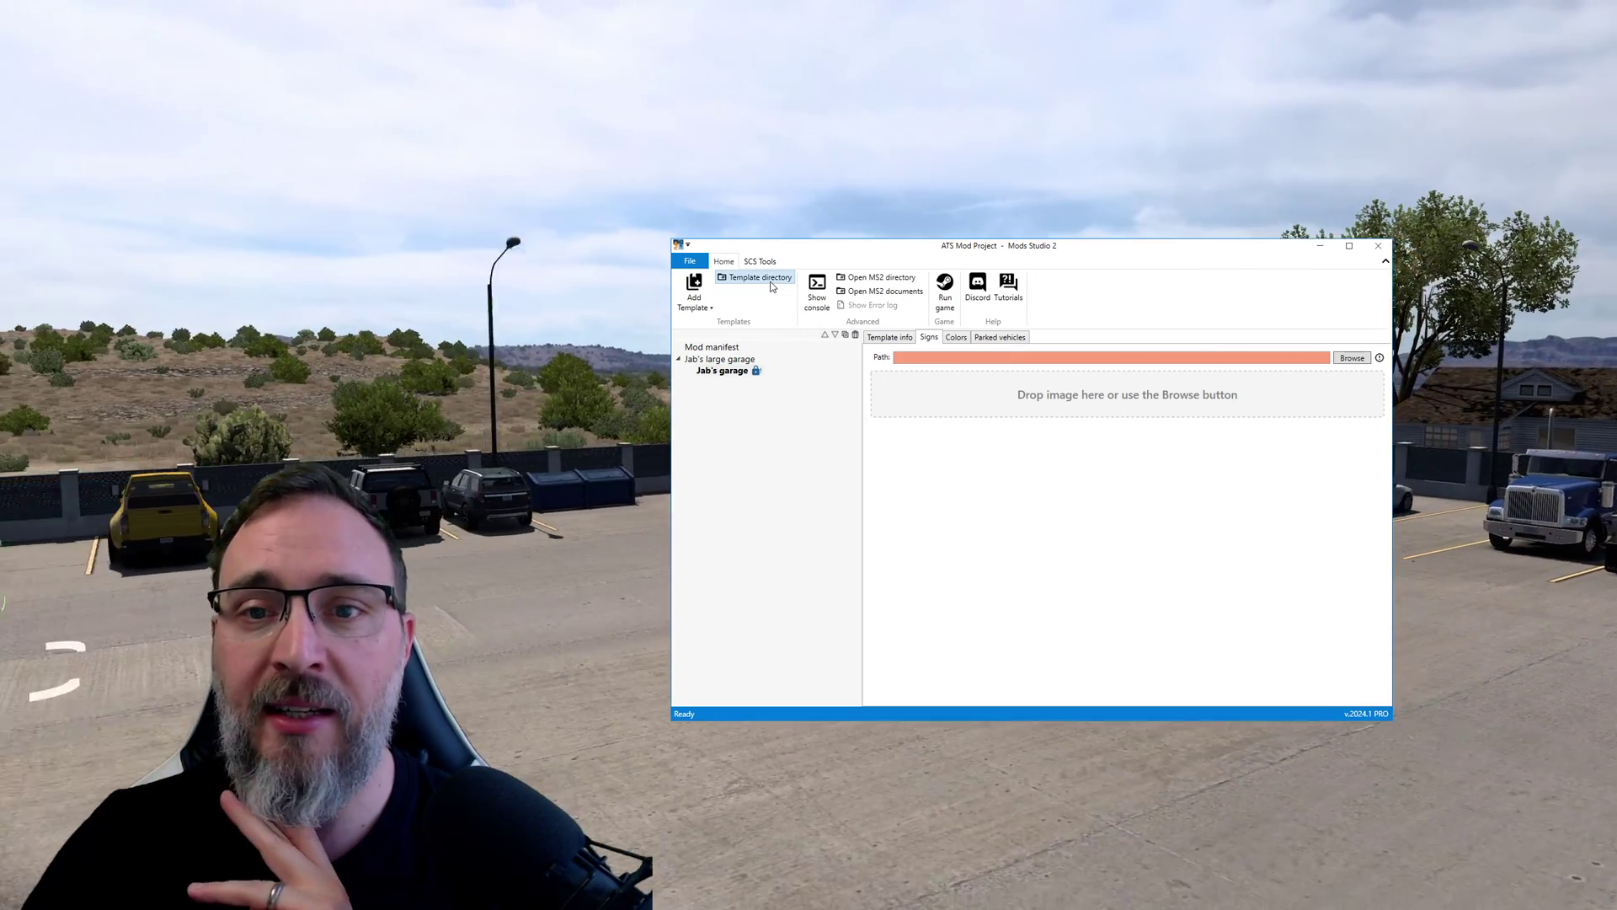
left_click(767, 281)
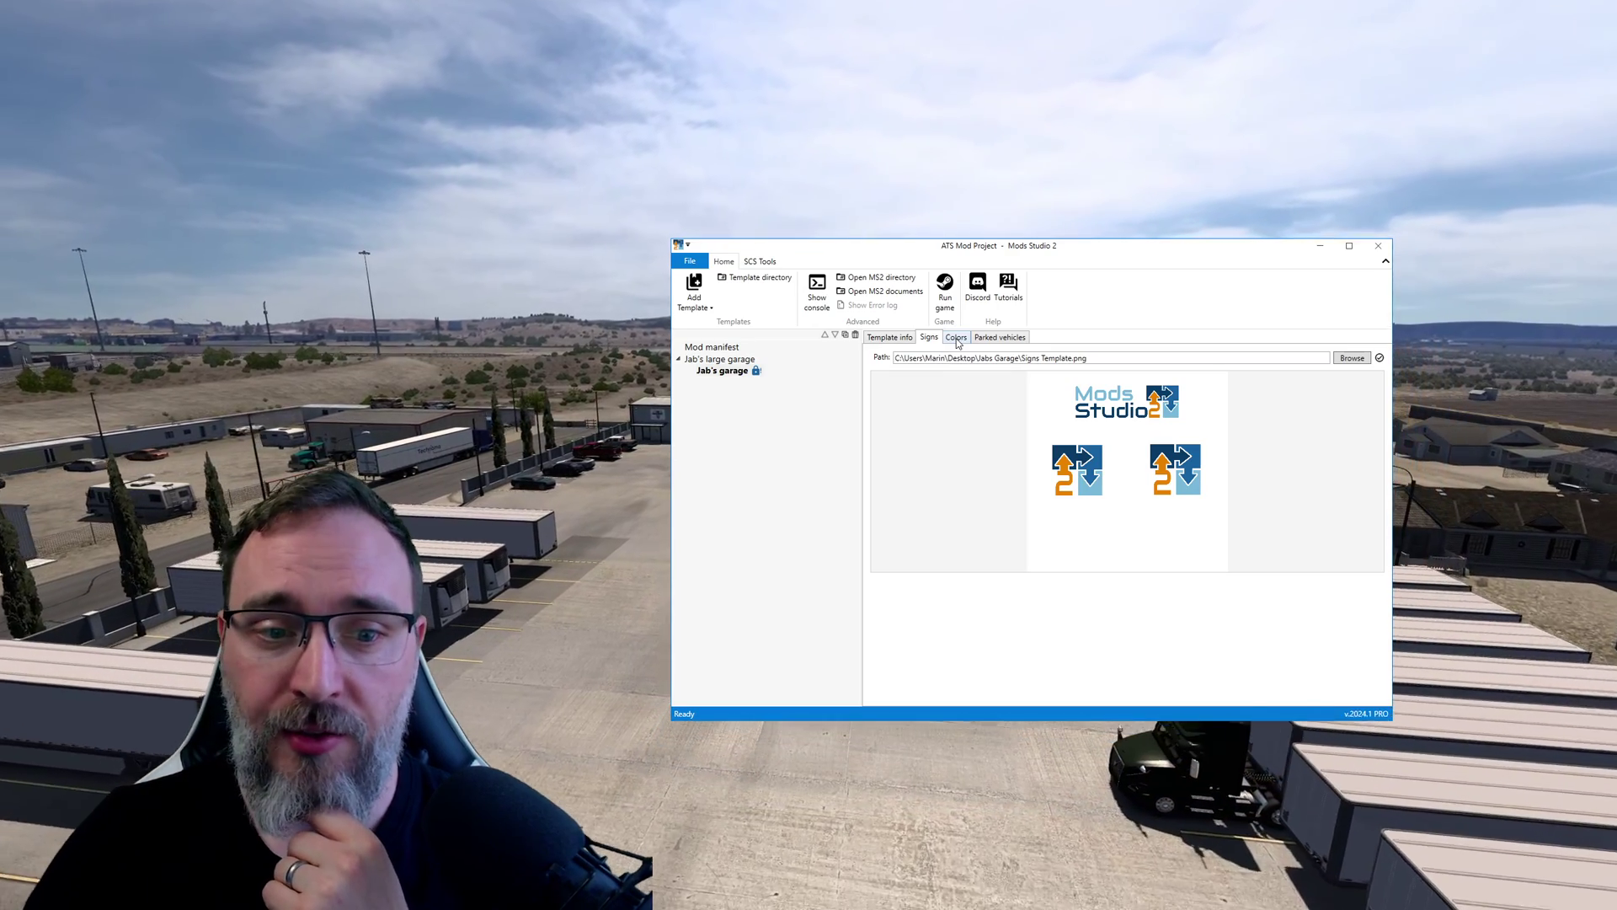
Step: Set the garage's building paint to #083D68 in the SCS color space
left_click(957, 337)
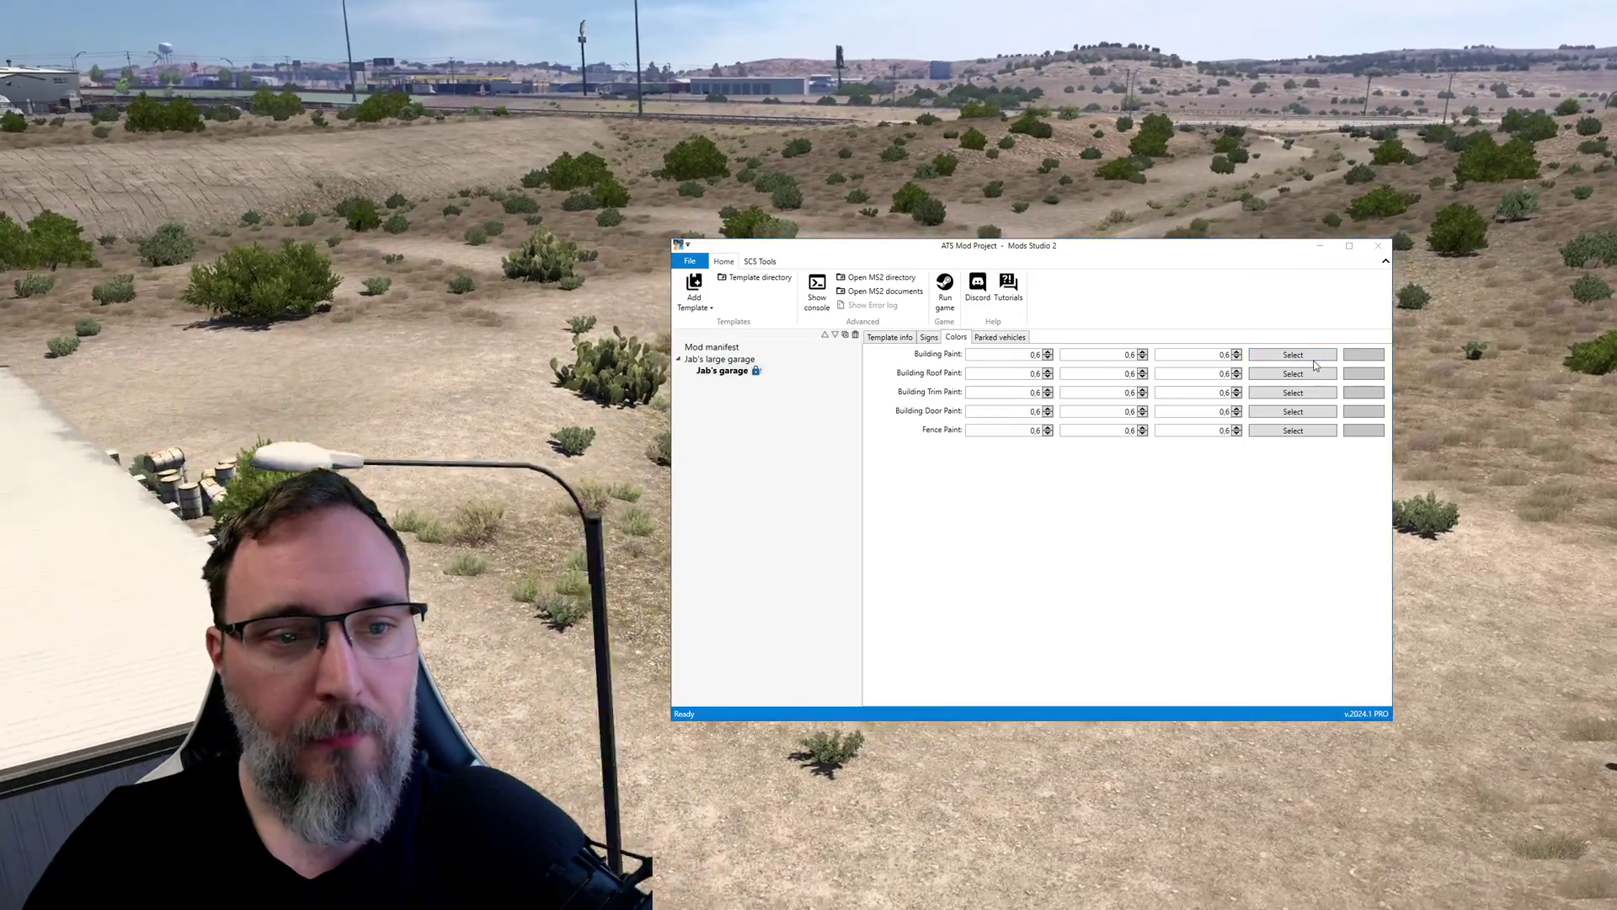
left_click(1293, 411)
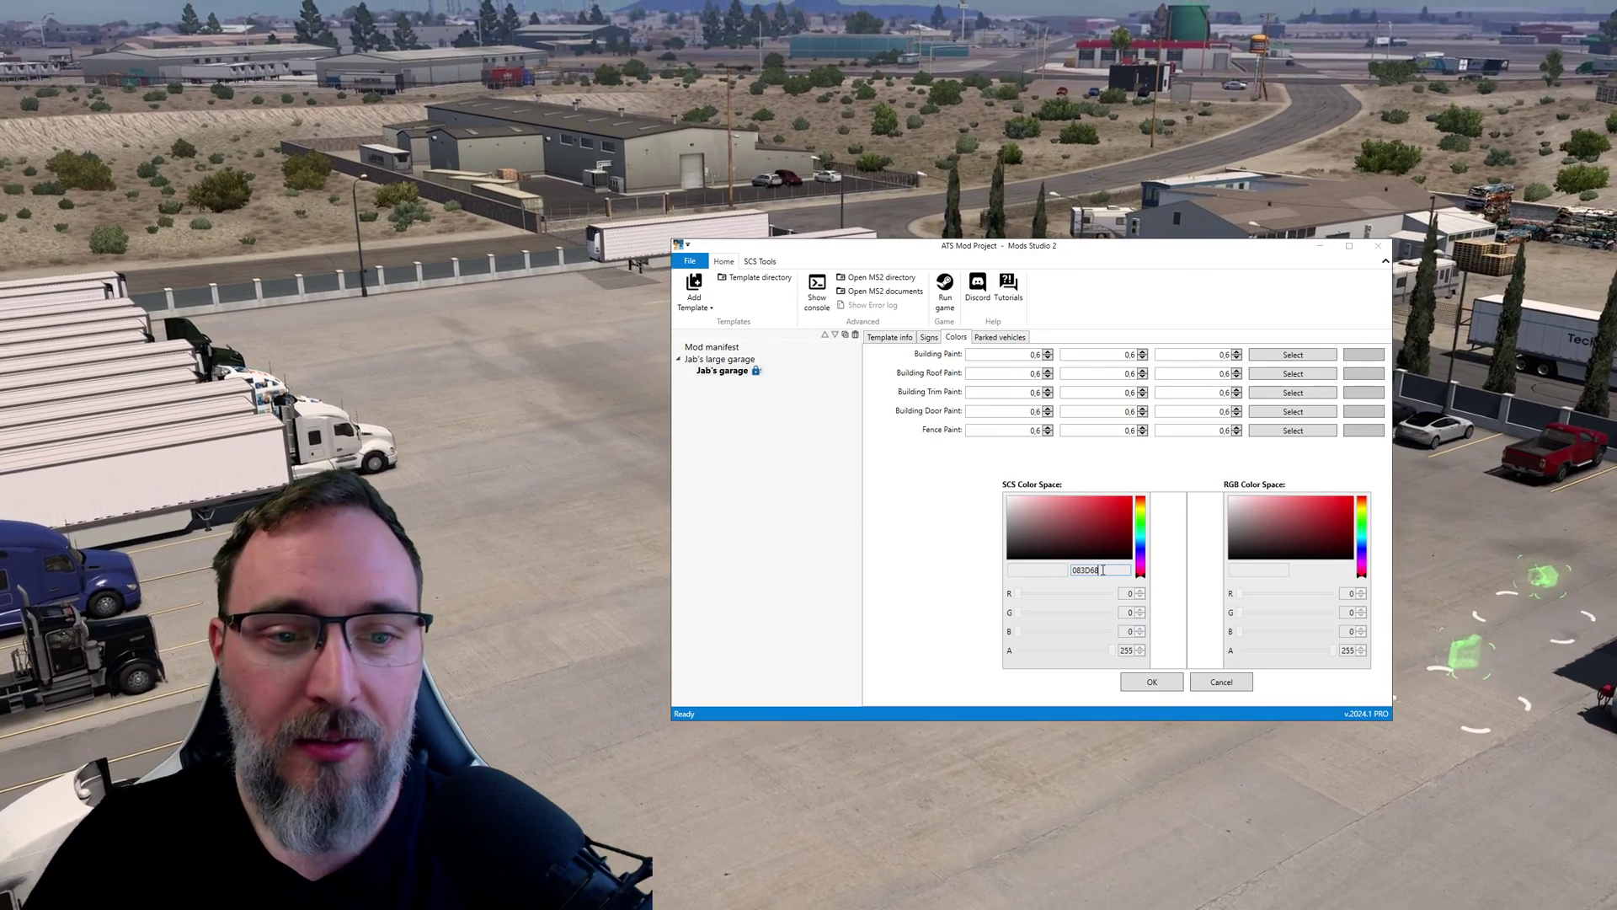
key("Return")
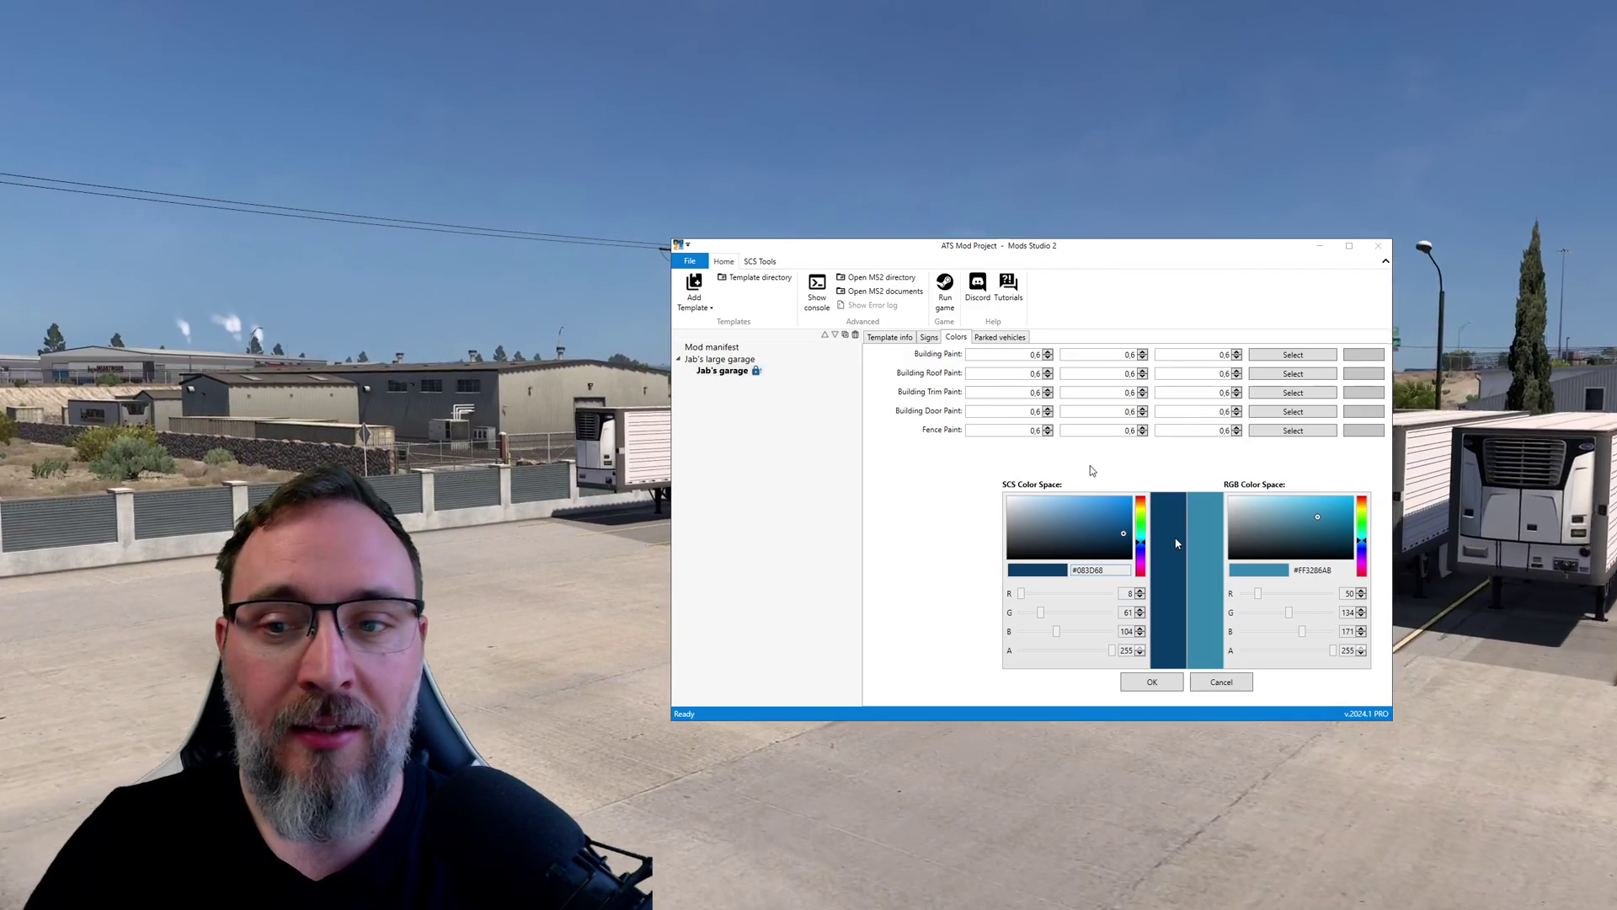
left_click(1151, 682)
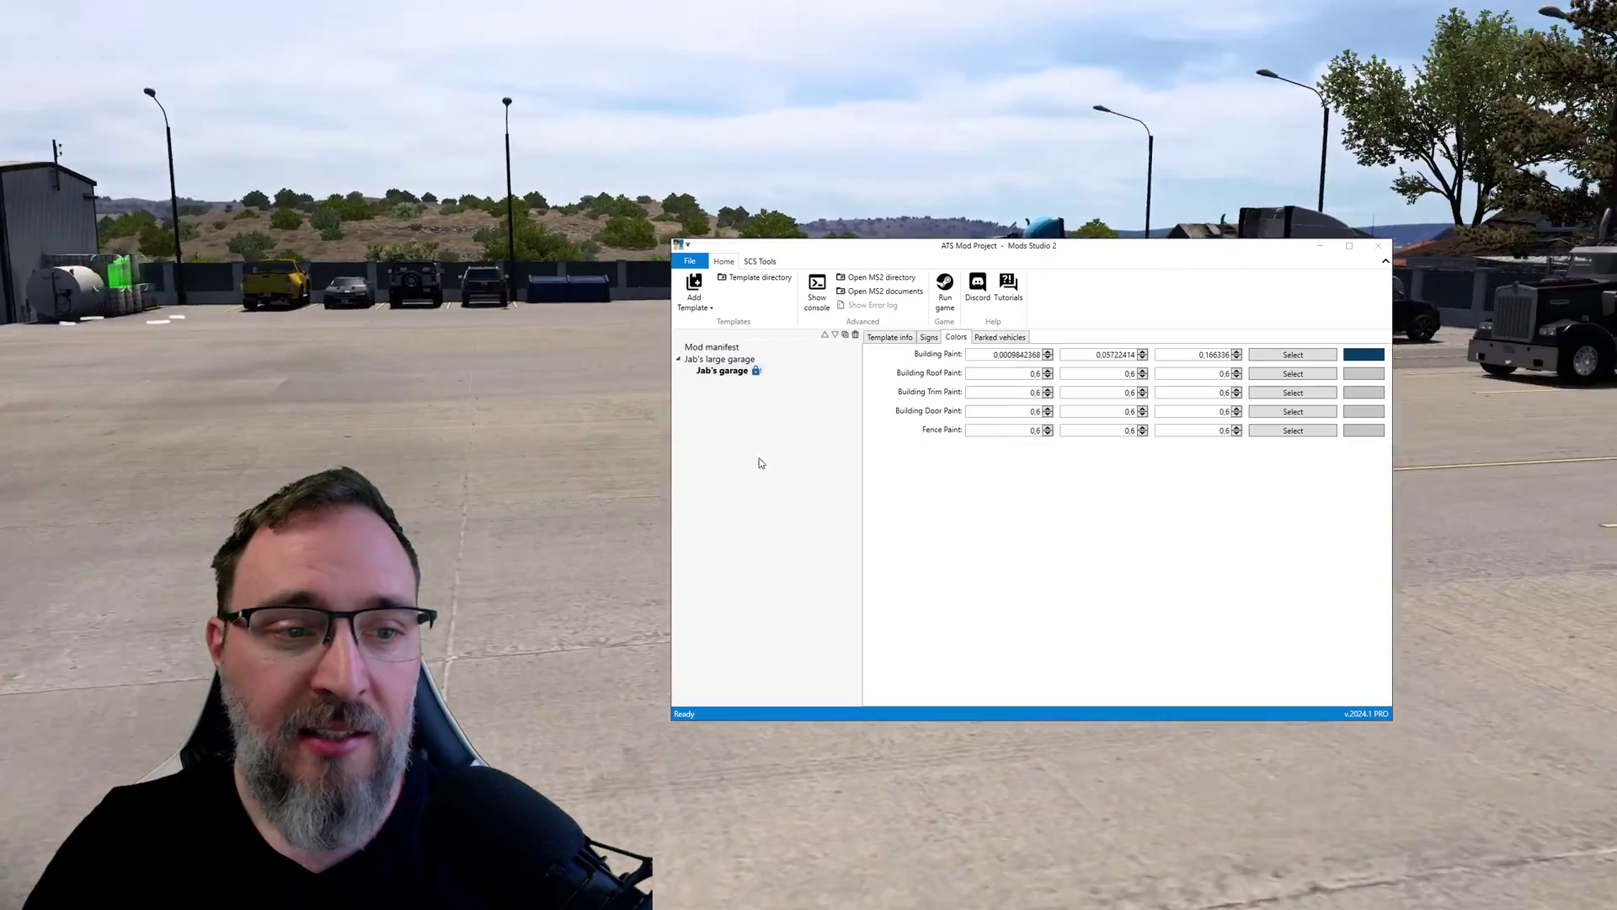
Step: Set the garage's fence paint to #083D68 in the SCS color space
left_click(1292, 431)
type("#083D68")
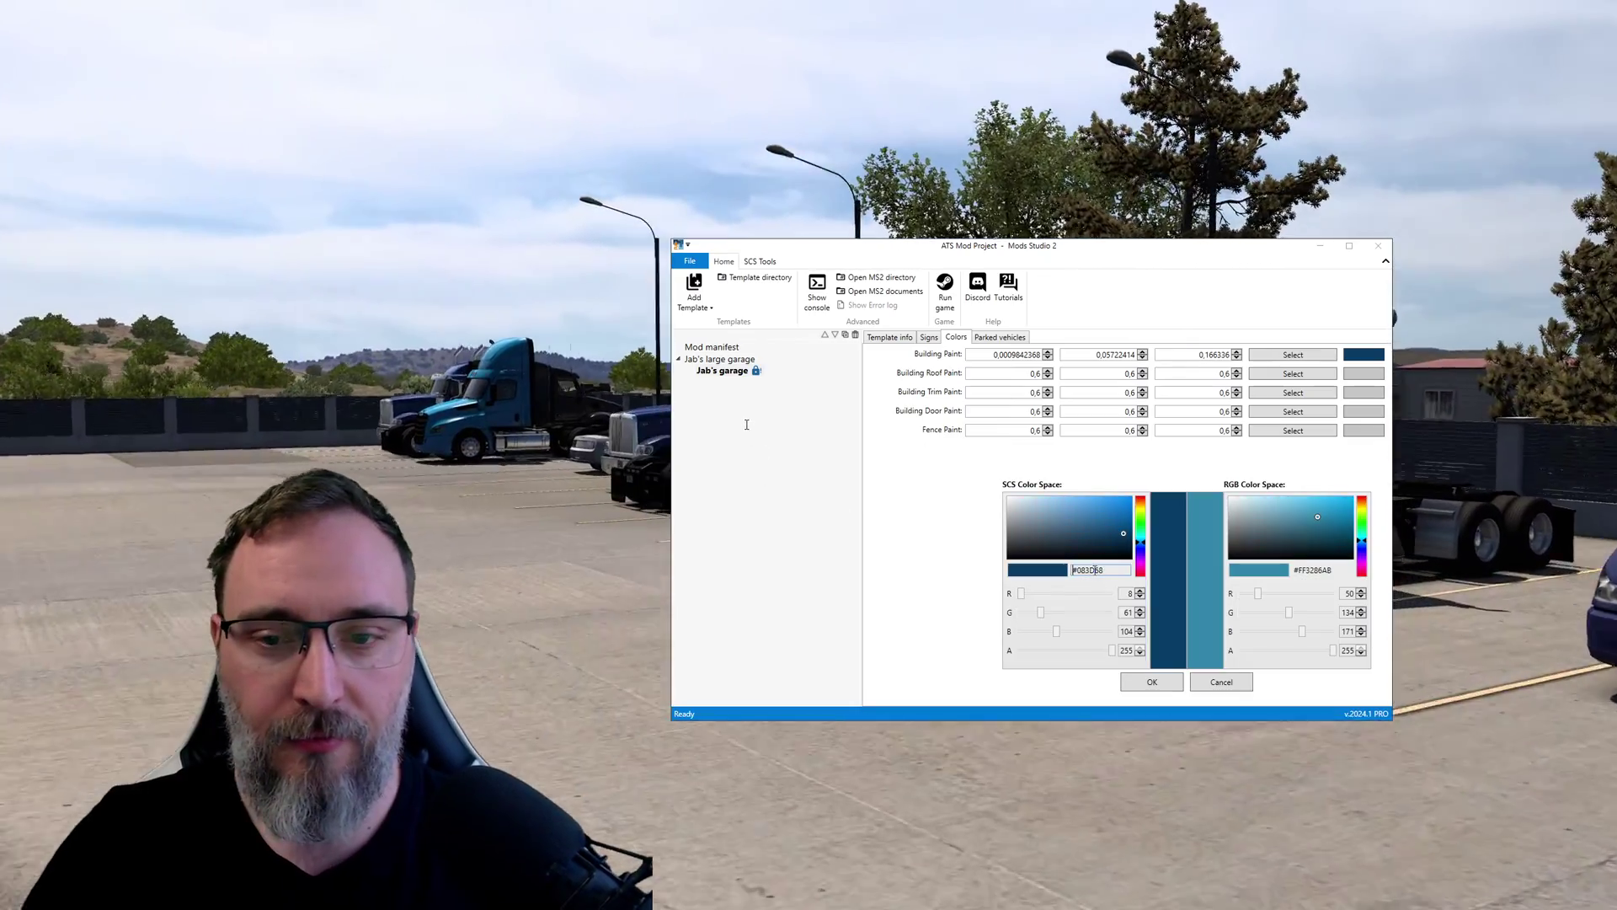
key("Return")
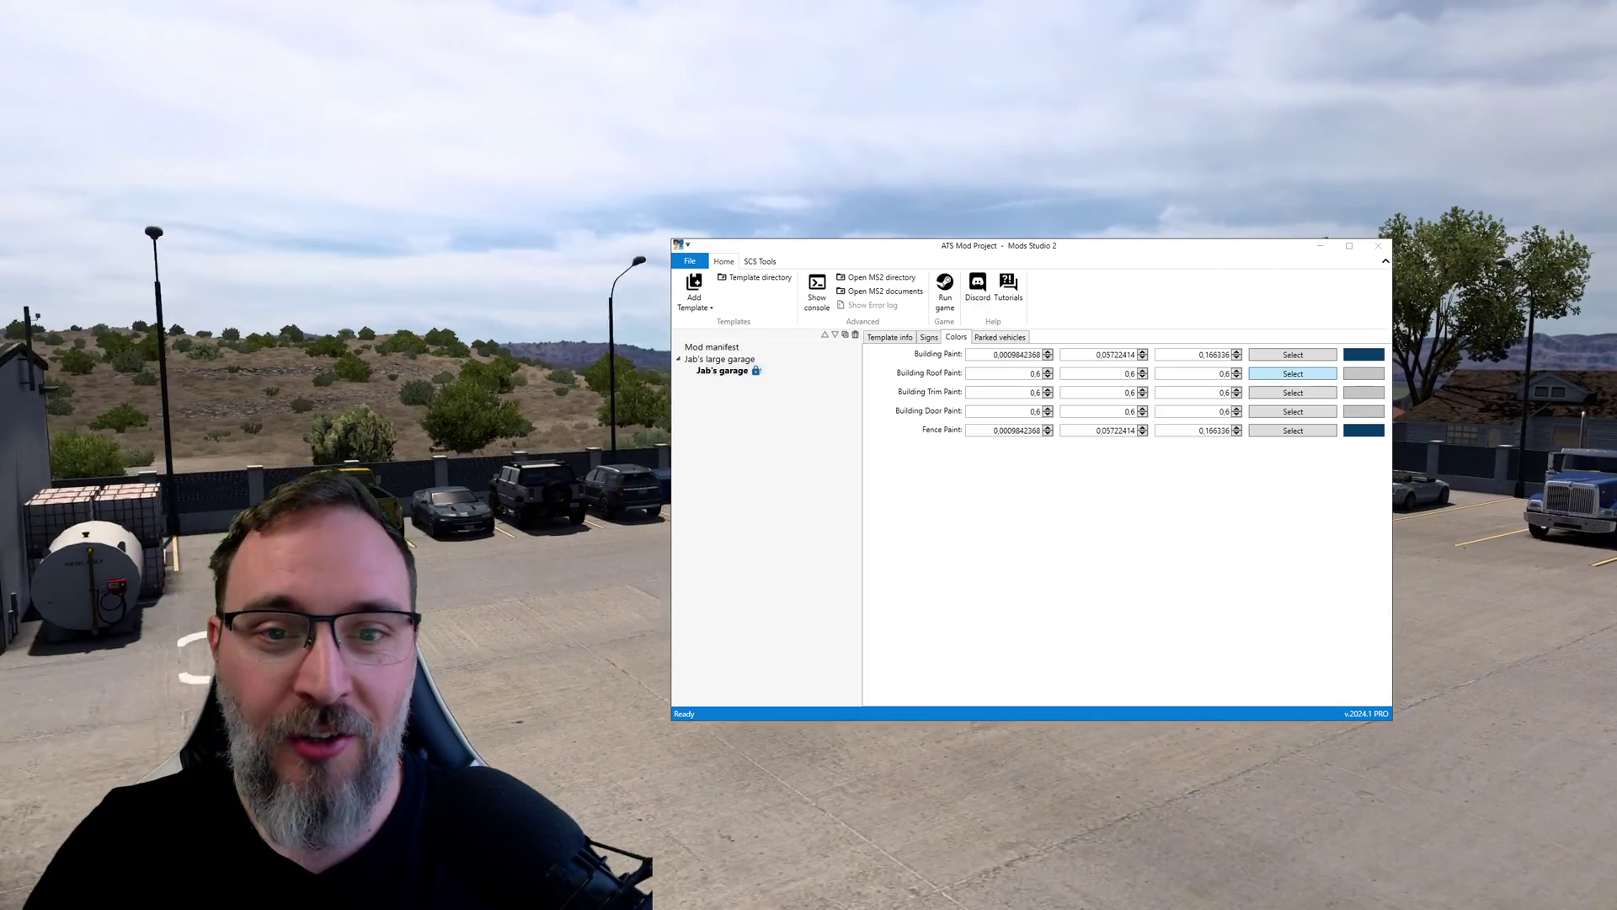
Step: Set the garage's building roof paint to #E78200 in the SCS color space
left_click(1292, 373)
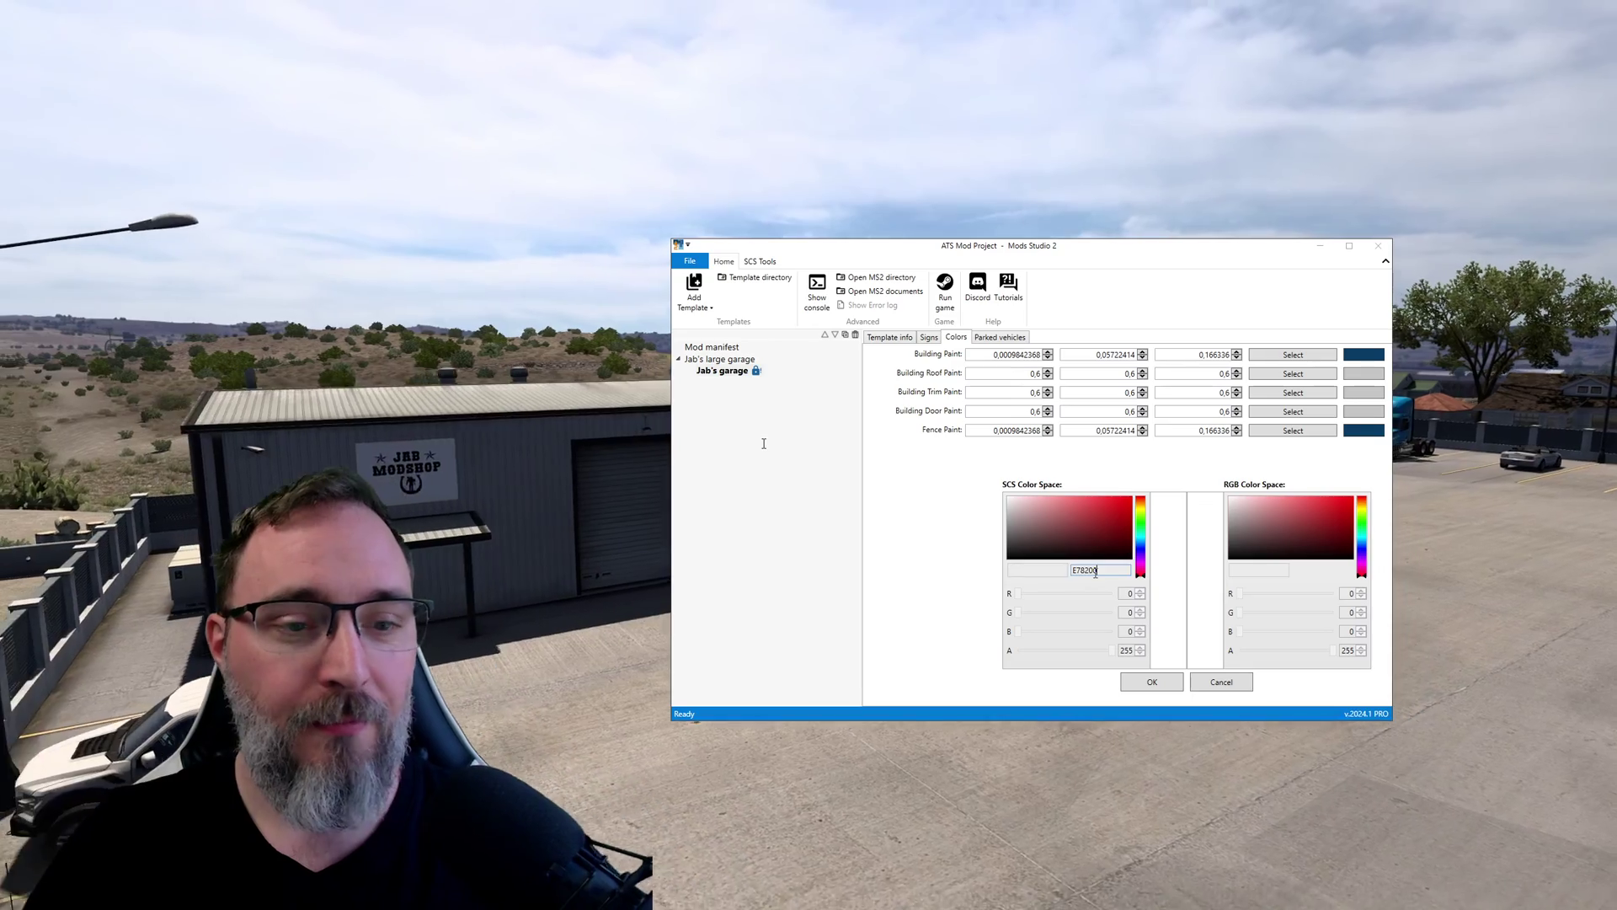
type("#E78200")
left_click(1147, 678)
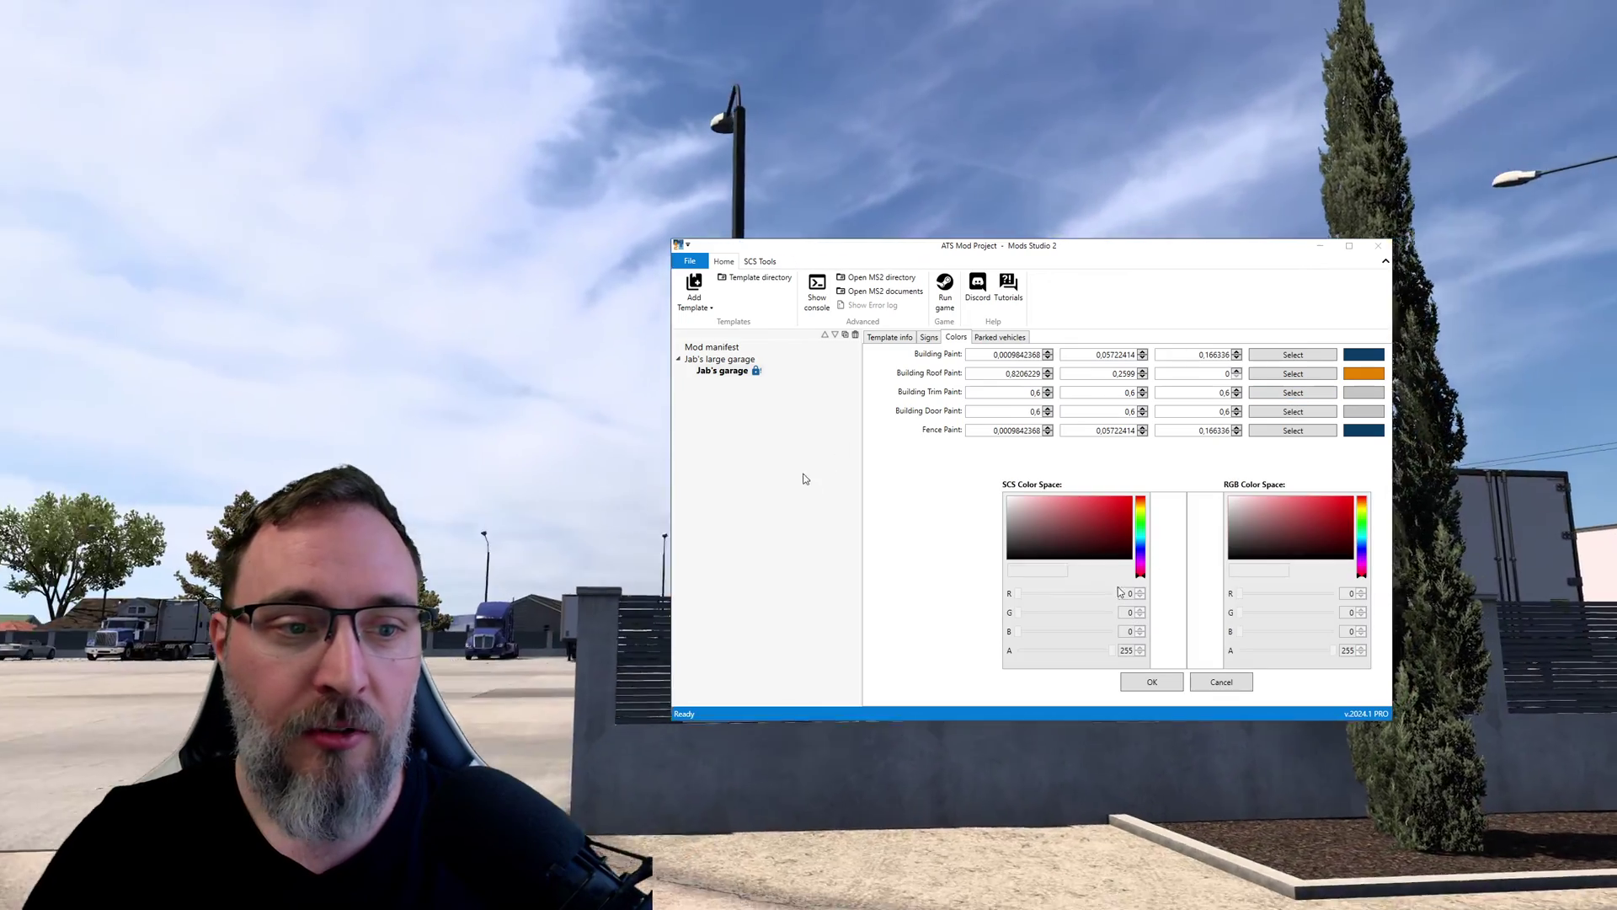
Step: Set the garage's building trim paint to #1761A0 in the SCS color space
left_click(1099, 570)
type("1761A0")
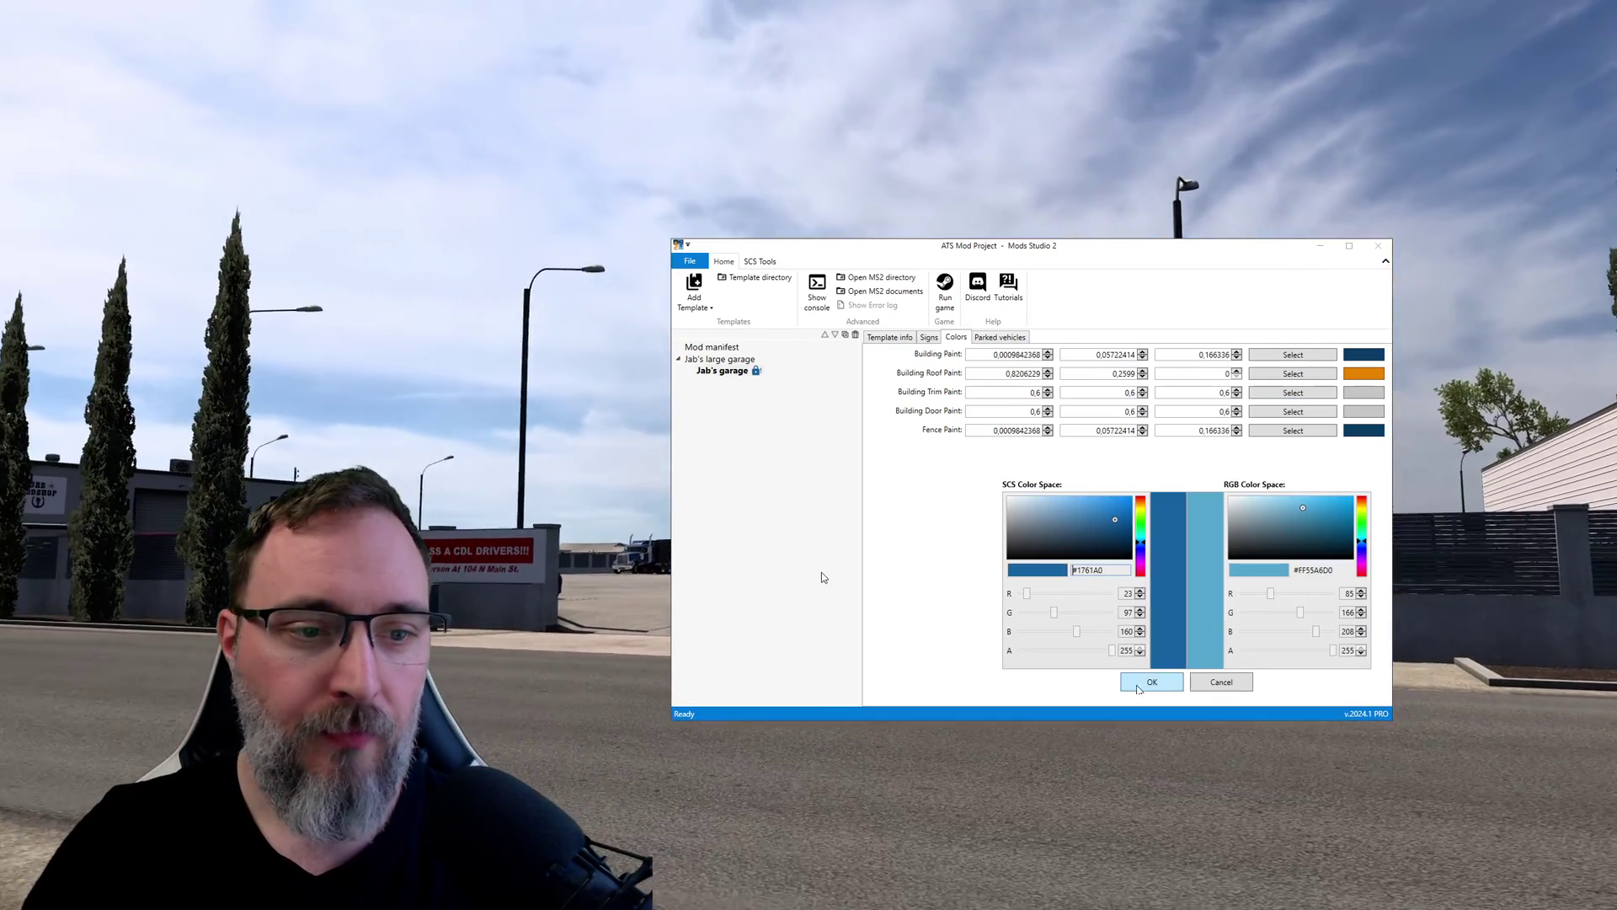
left_click(1151, 681)
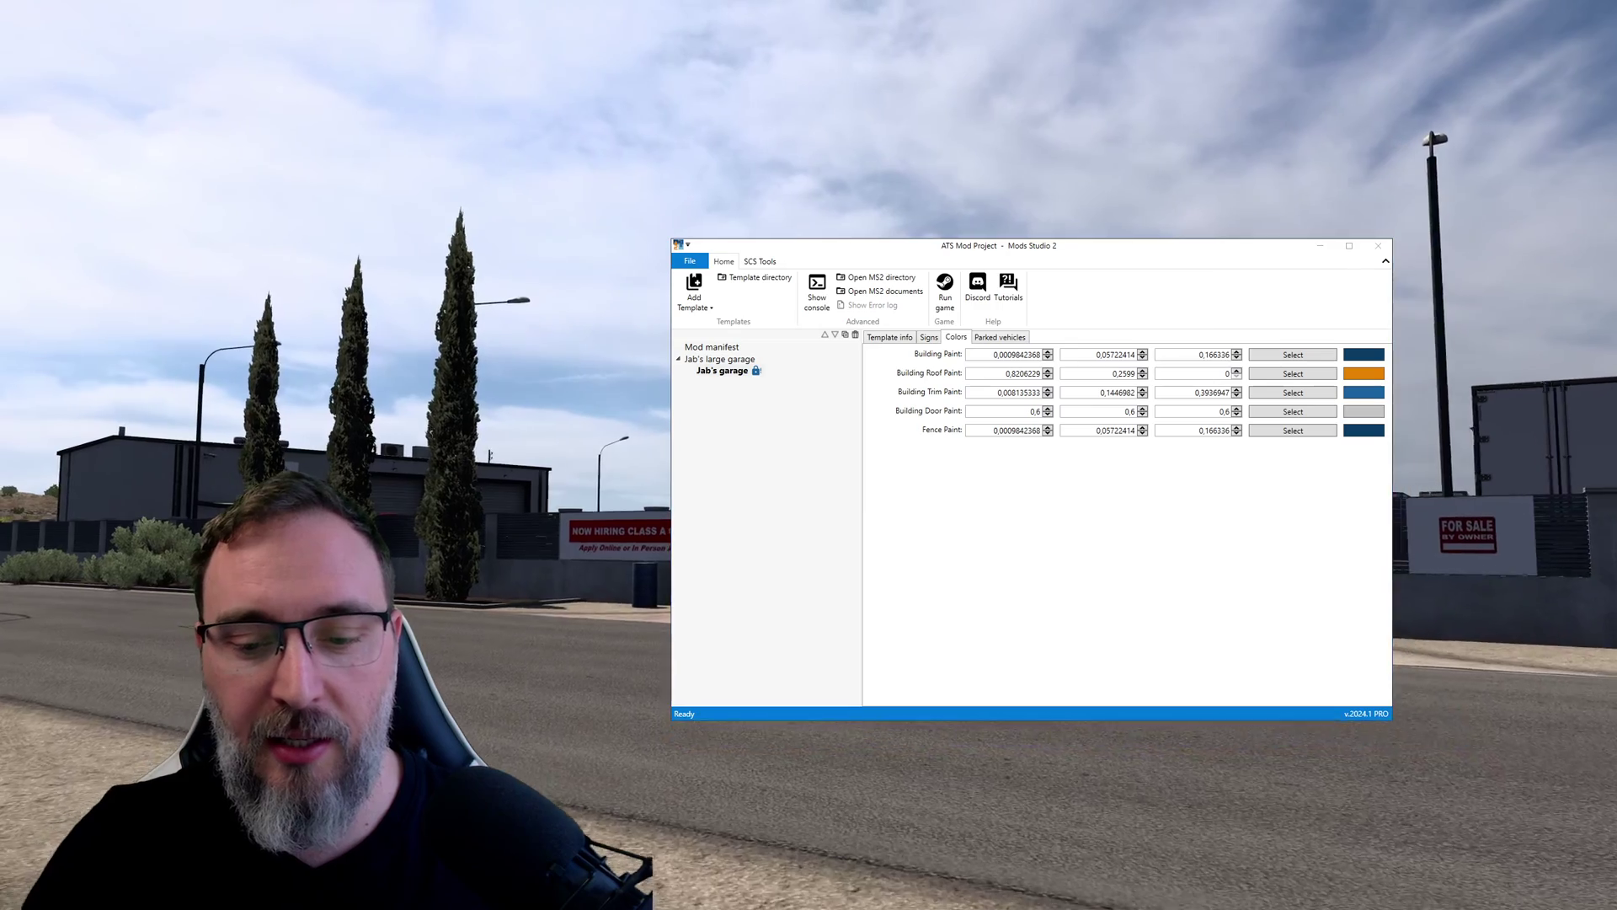
Step: Set the garage's building door paint to #77B8D8 in the SCS color space
left_click(1293, 430)
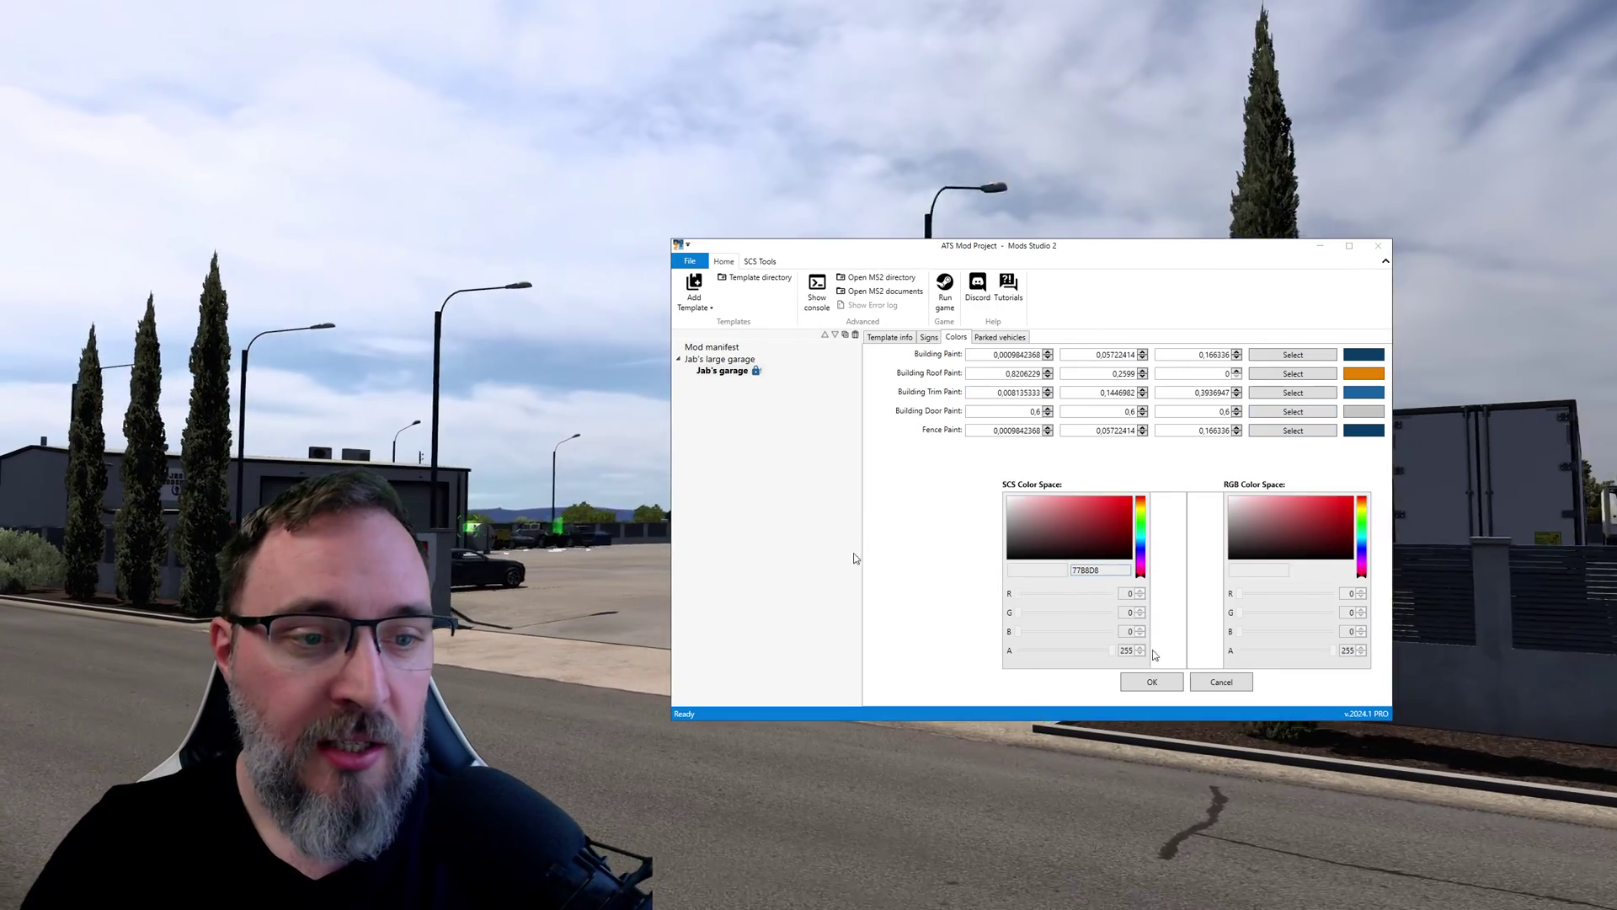
key("ctrl+v")
left_click(1152, 681)
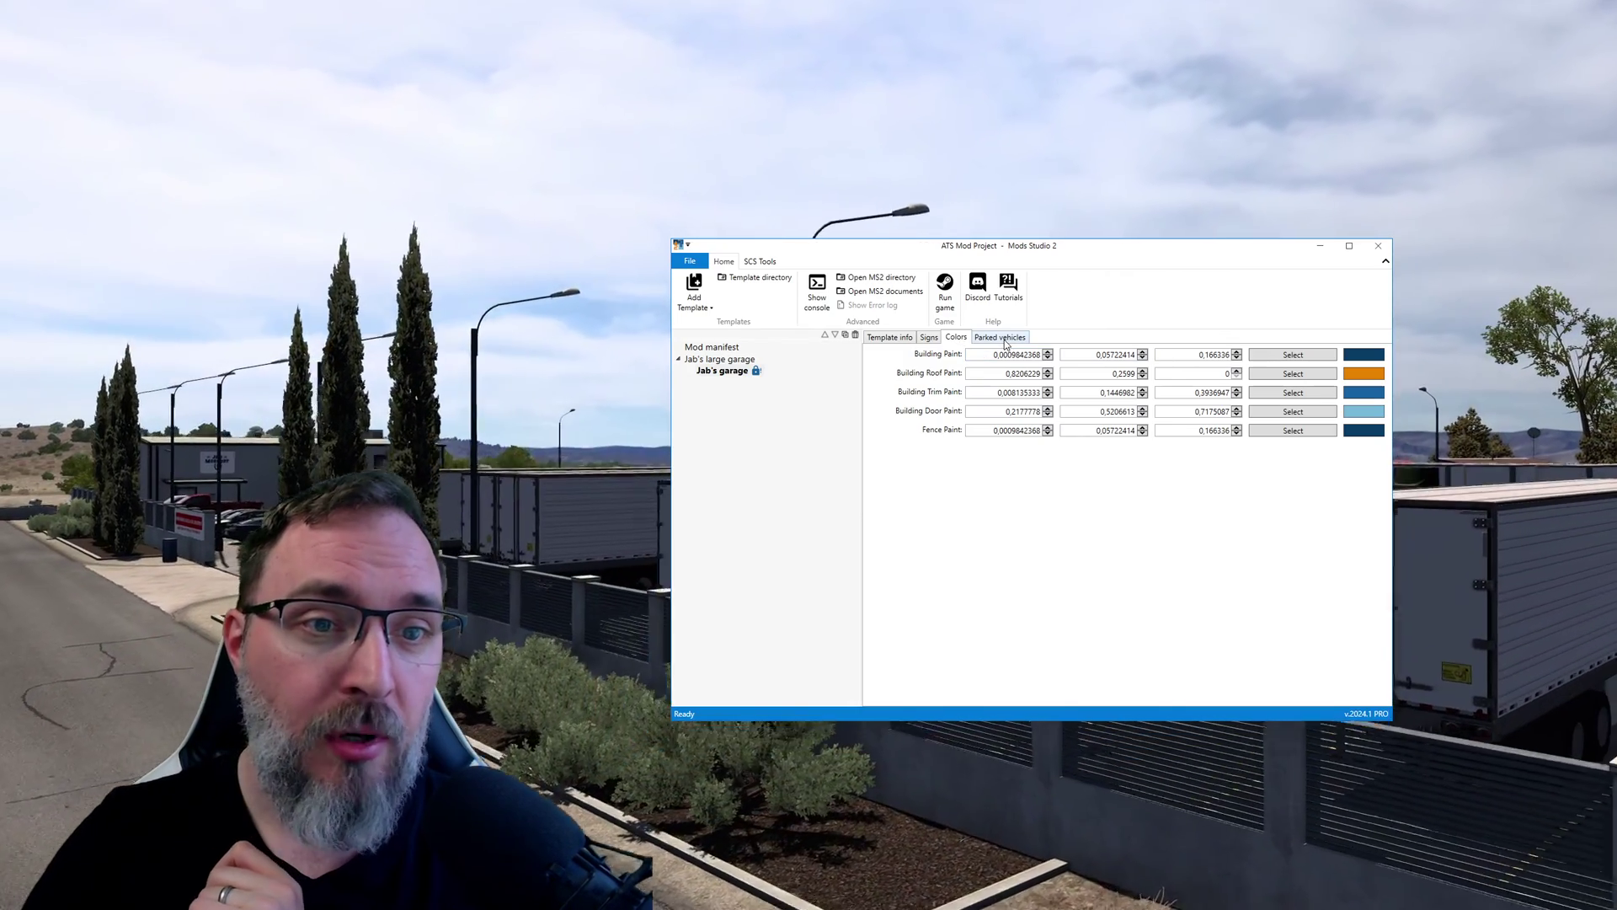
Step: View the garage's parked vehicles, add a Traffic truck skin for the Mack Anthem 6x2, and name it garagetest1 internally
left_click(1002, 338)
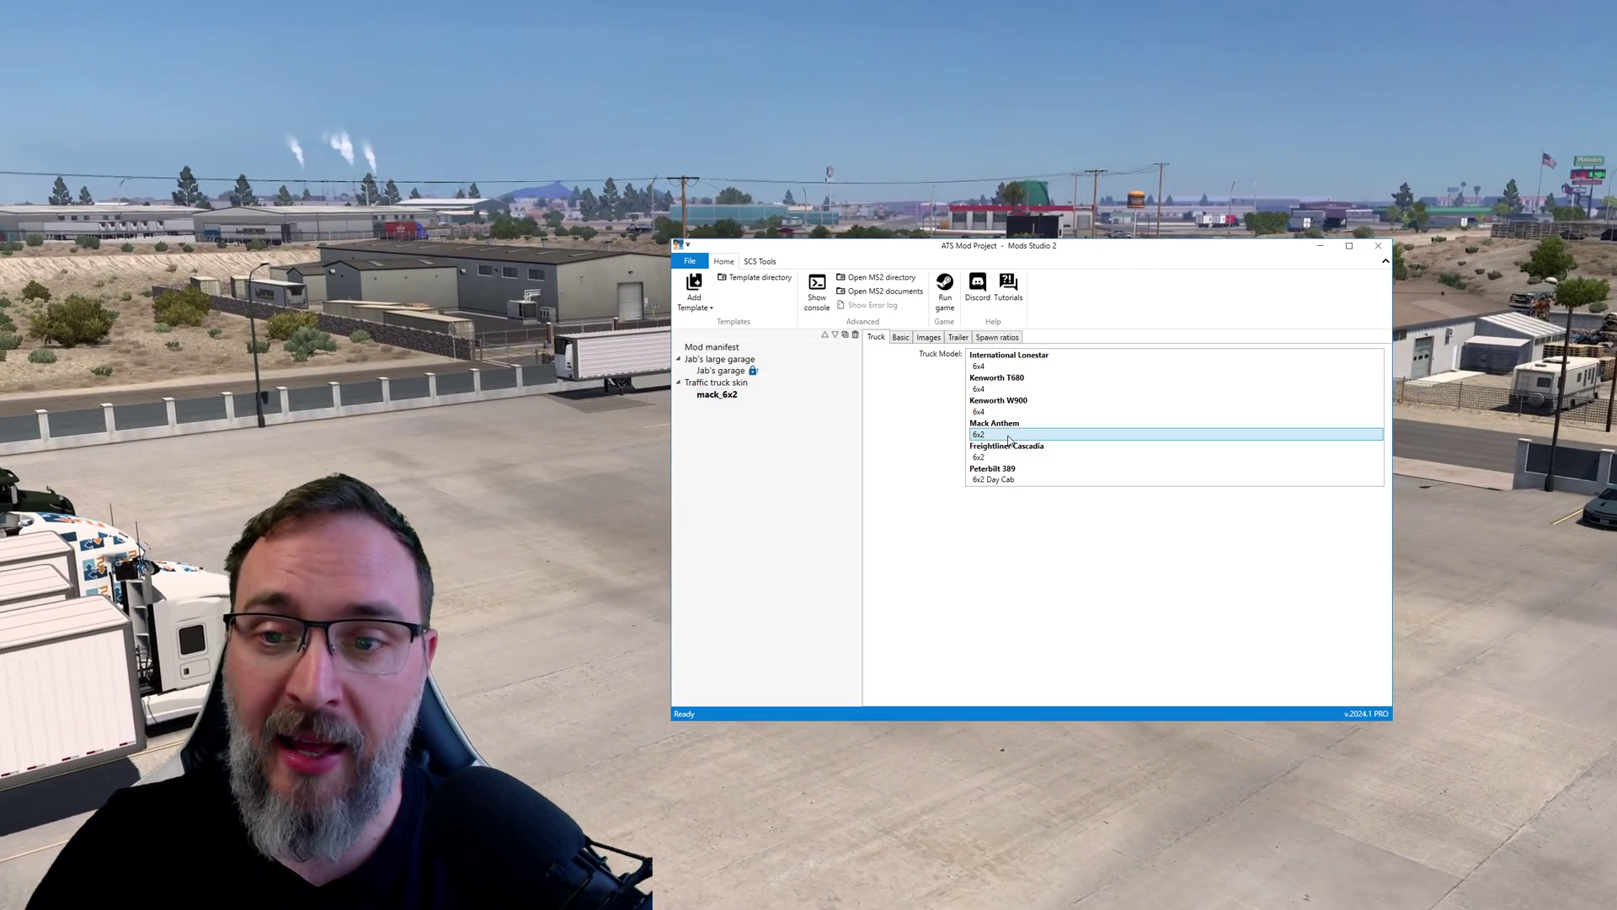
left_click(902, 339)
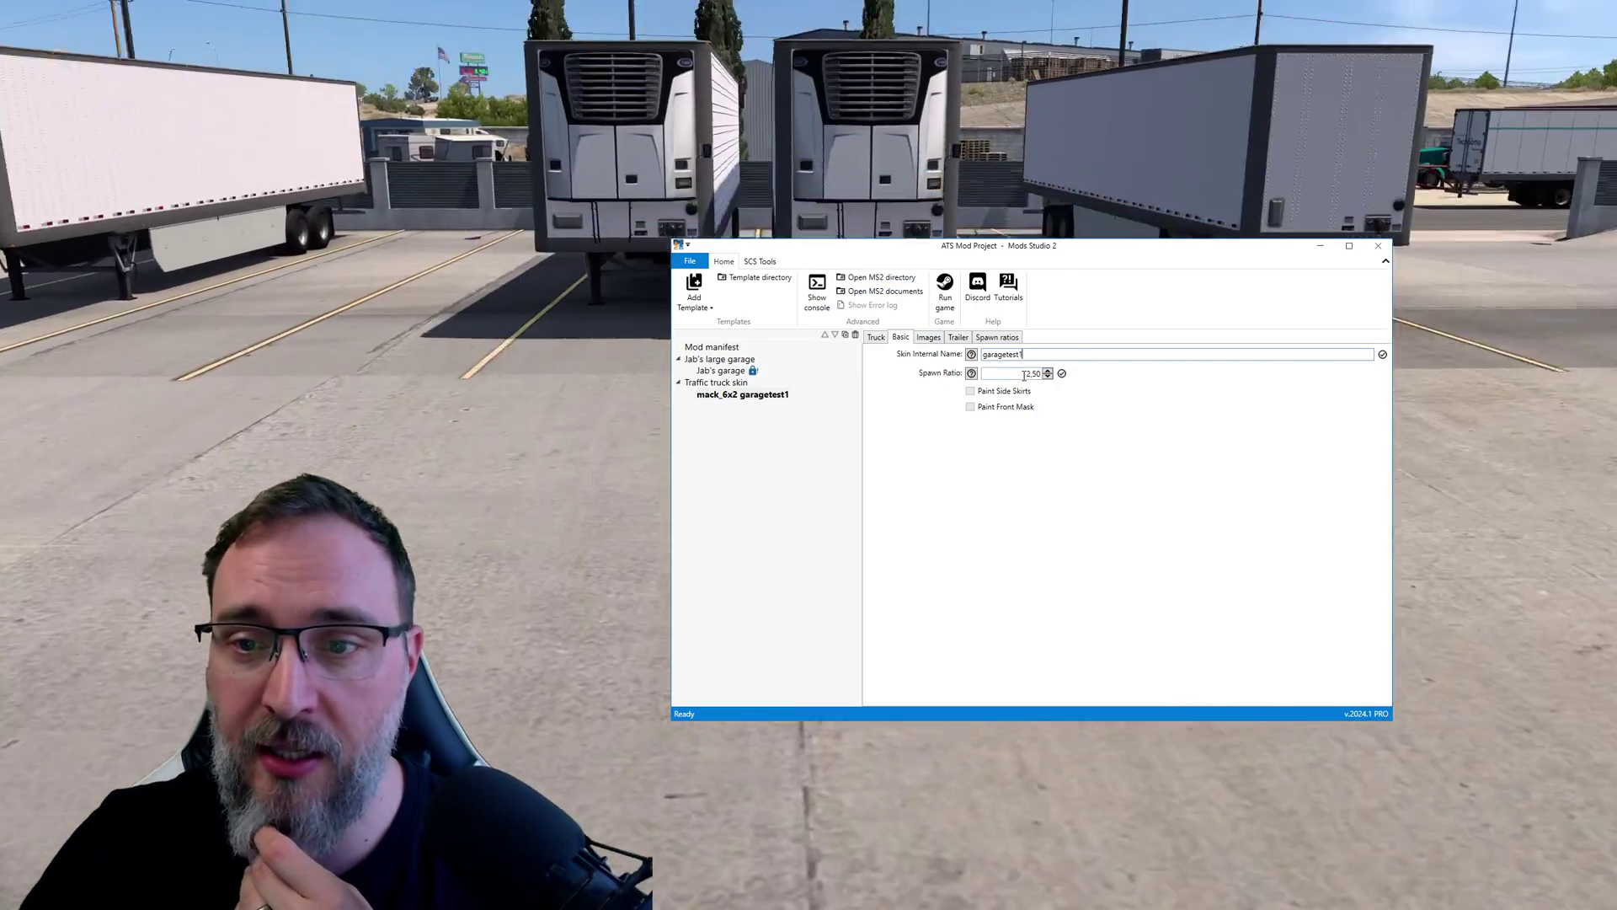
Step: Add Mack Anthem S70 6x2.png as the truck skin's image and disable its trailer attachment
left_click(929, 338)
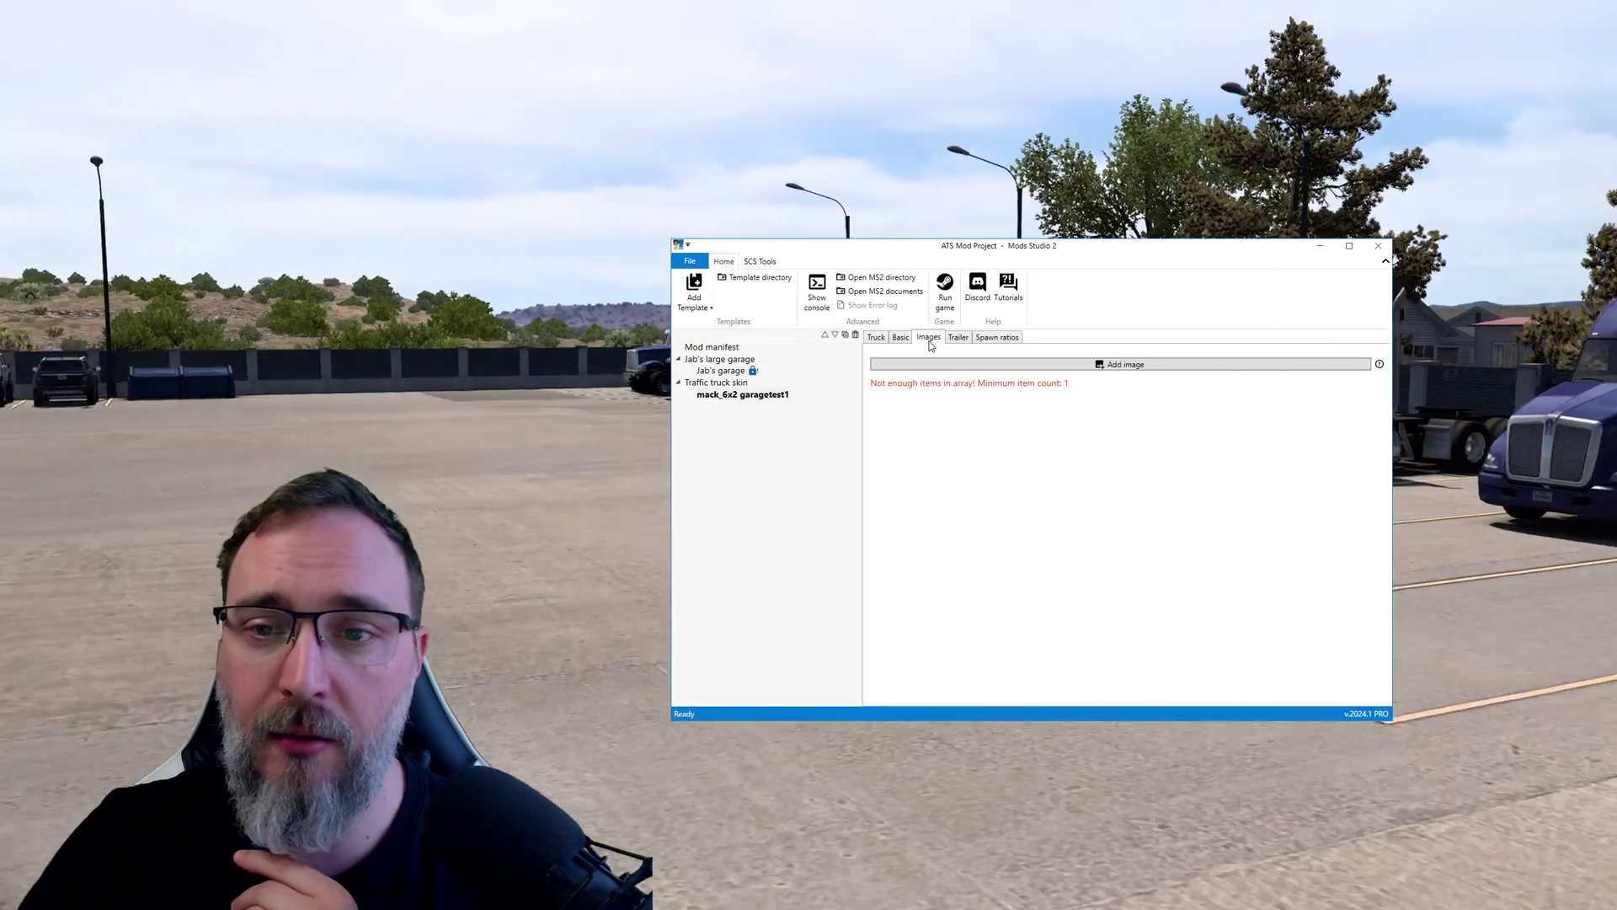
left_click(944, 365)
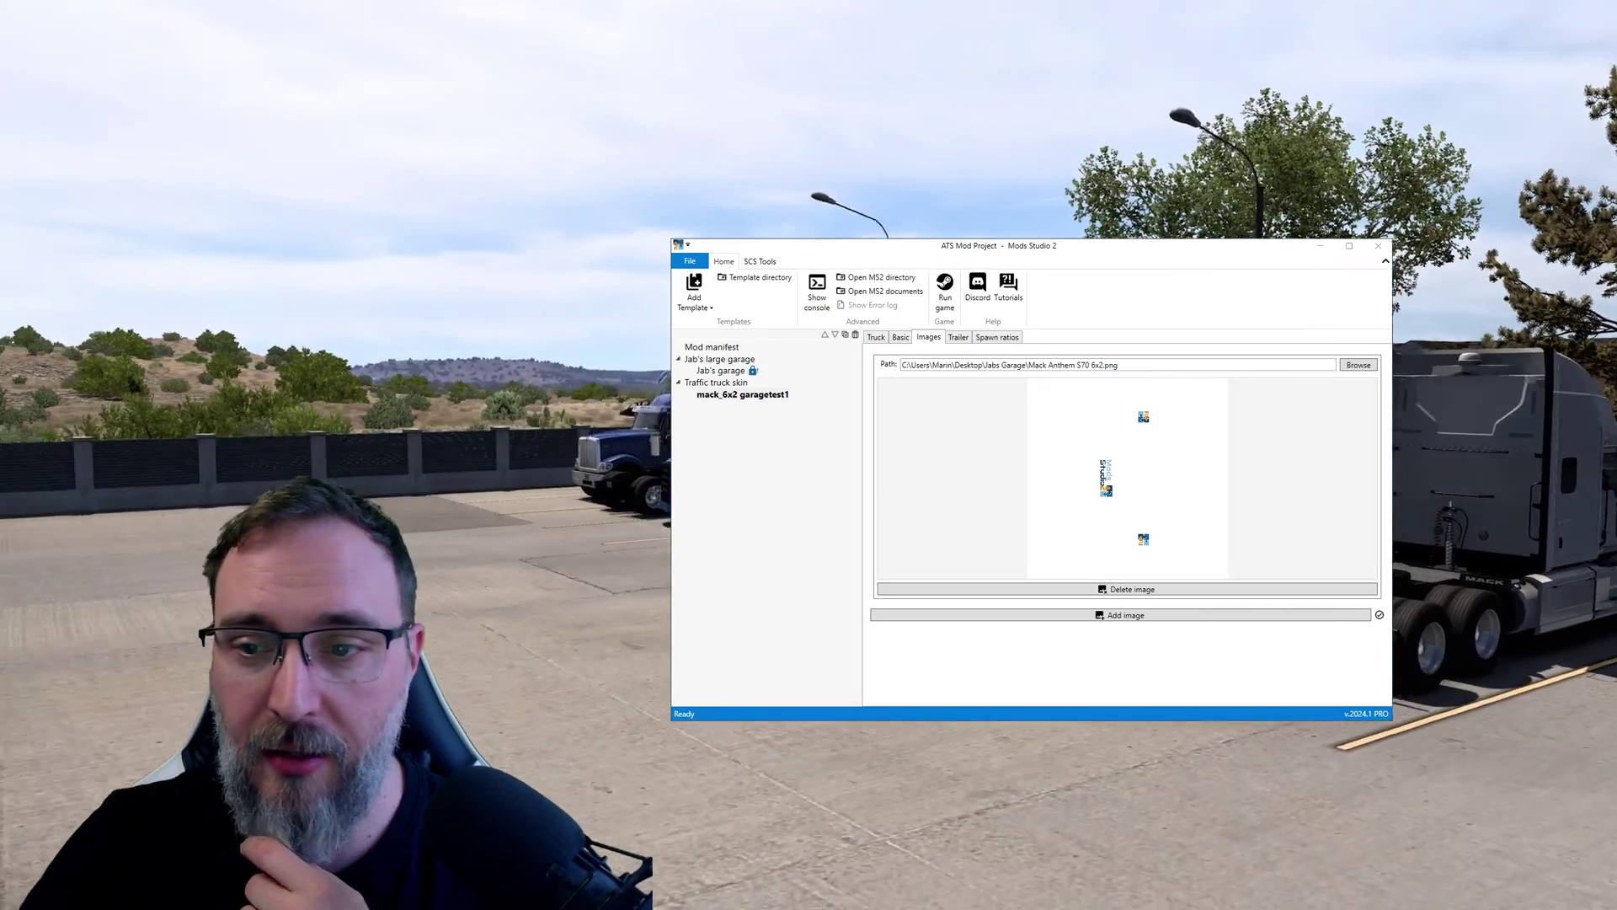
left_click(1122, 497)
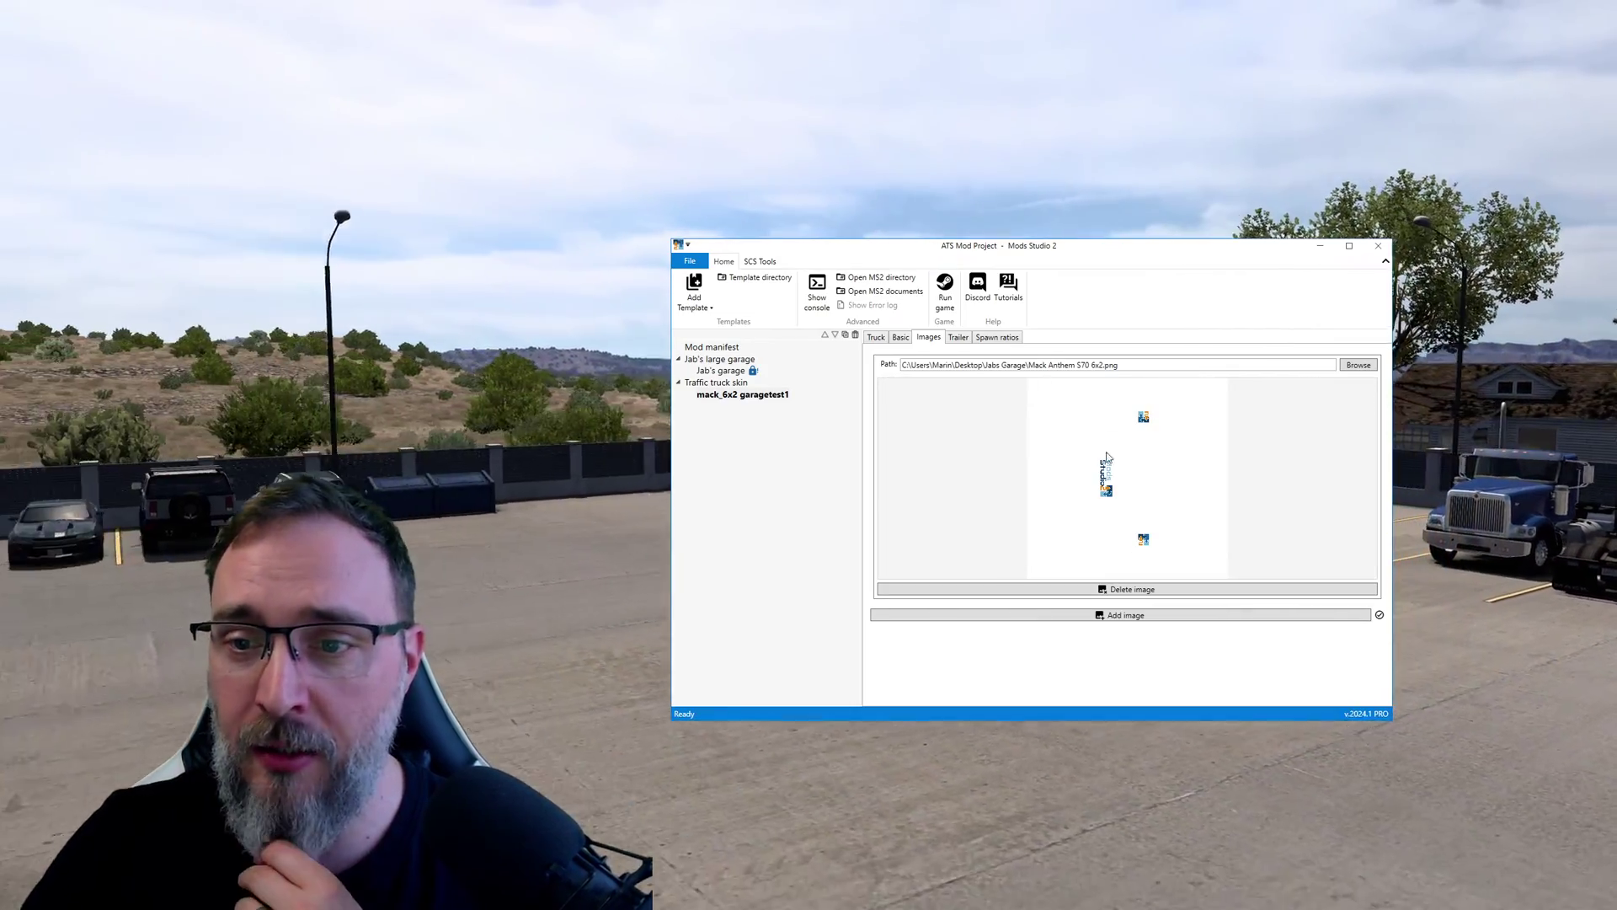
left_click(957, 337)
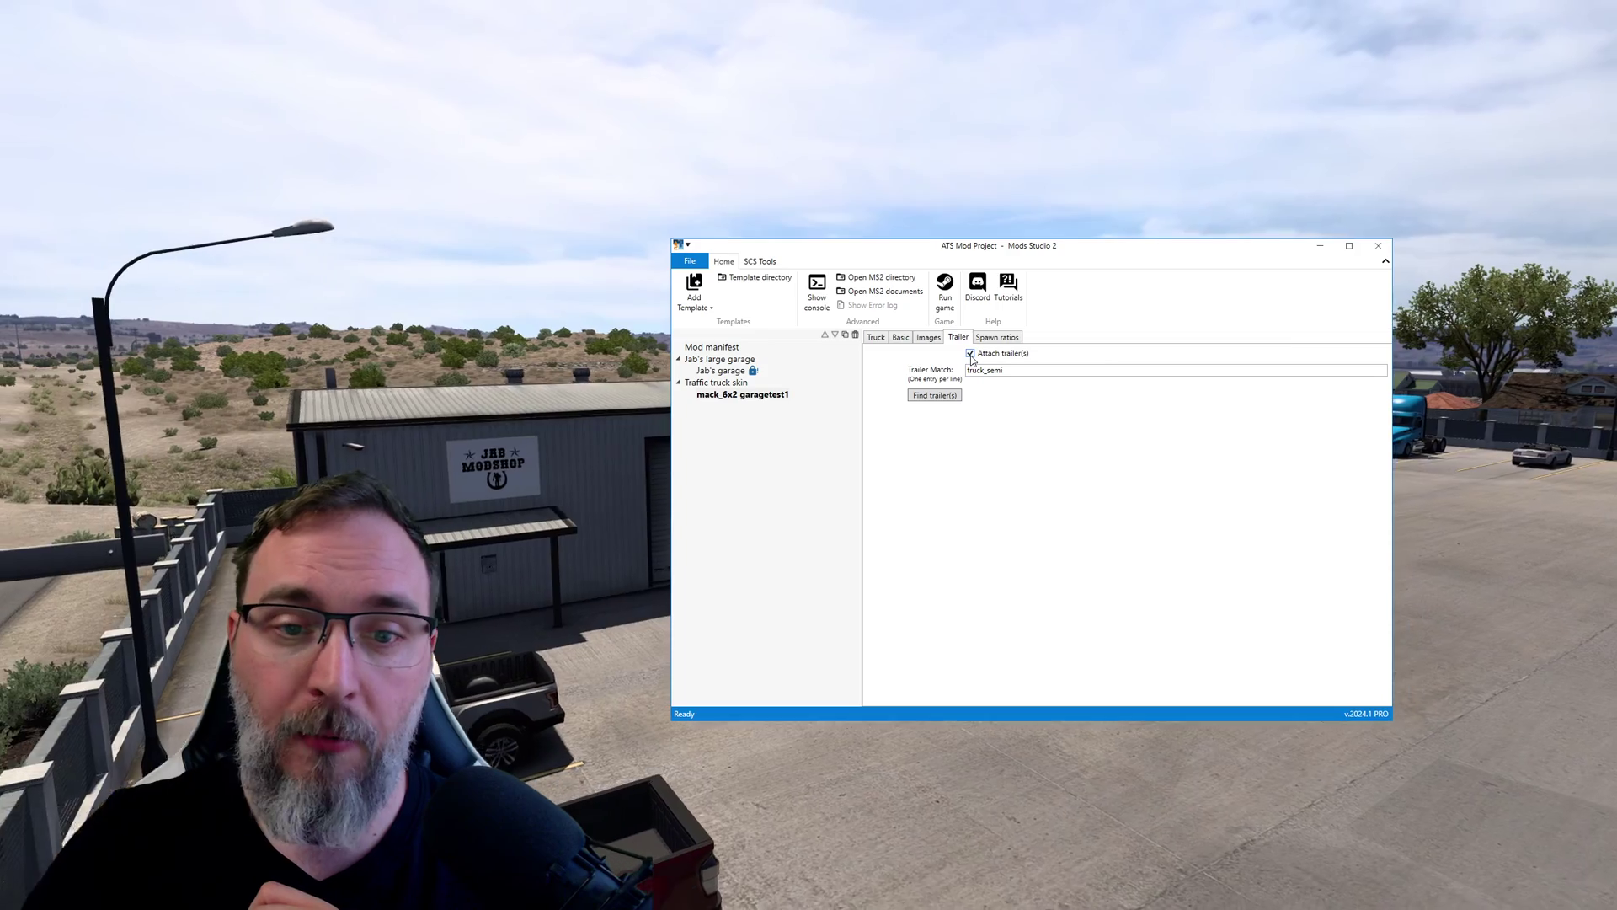
left_click(971, 354)
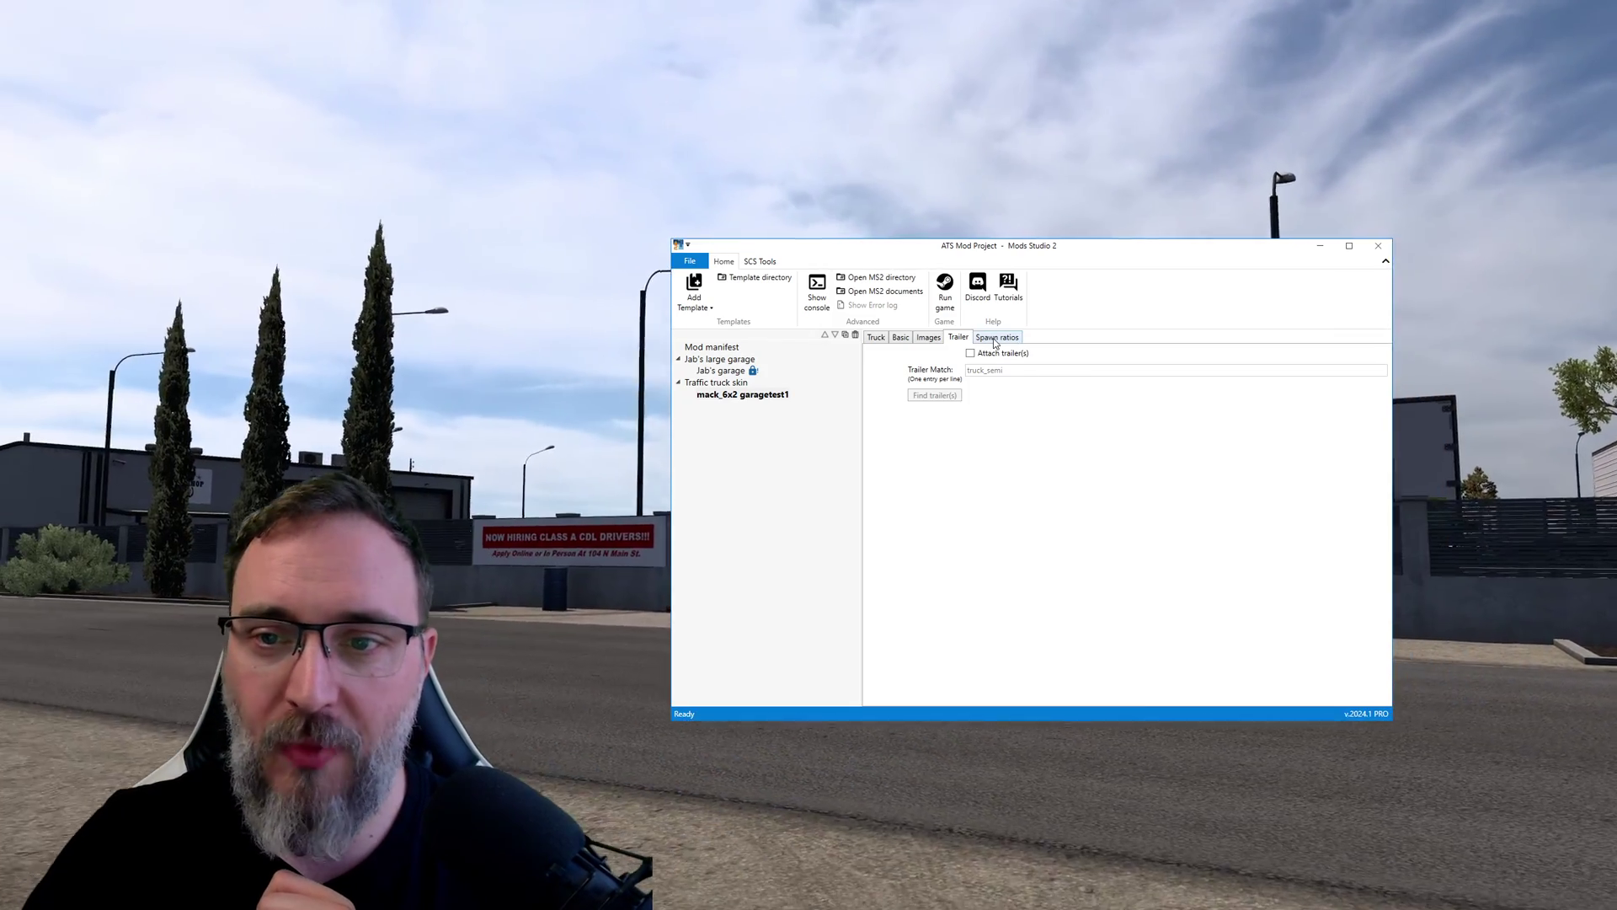
left_click(995, 339)
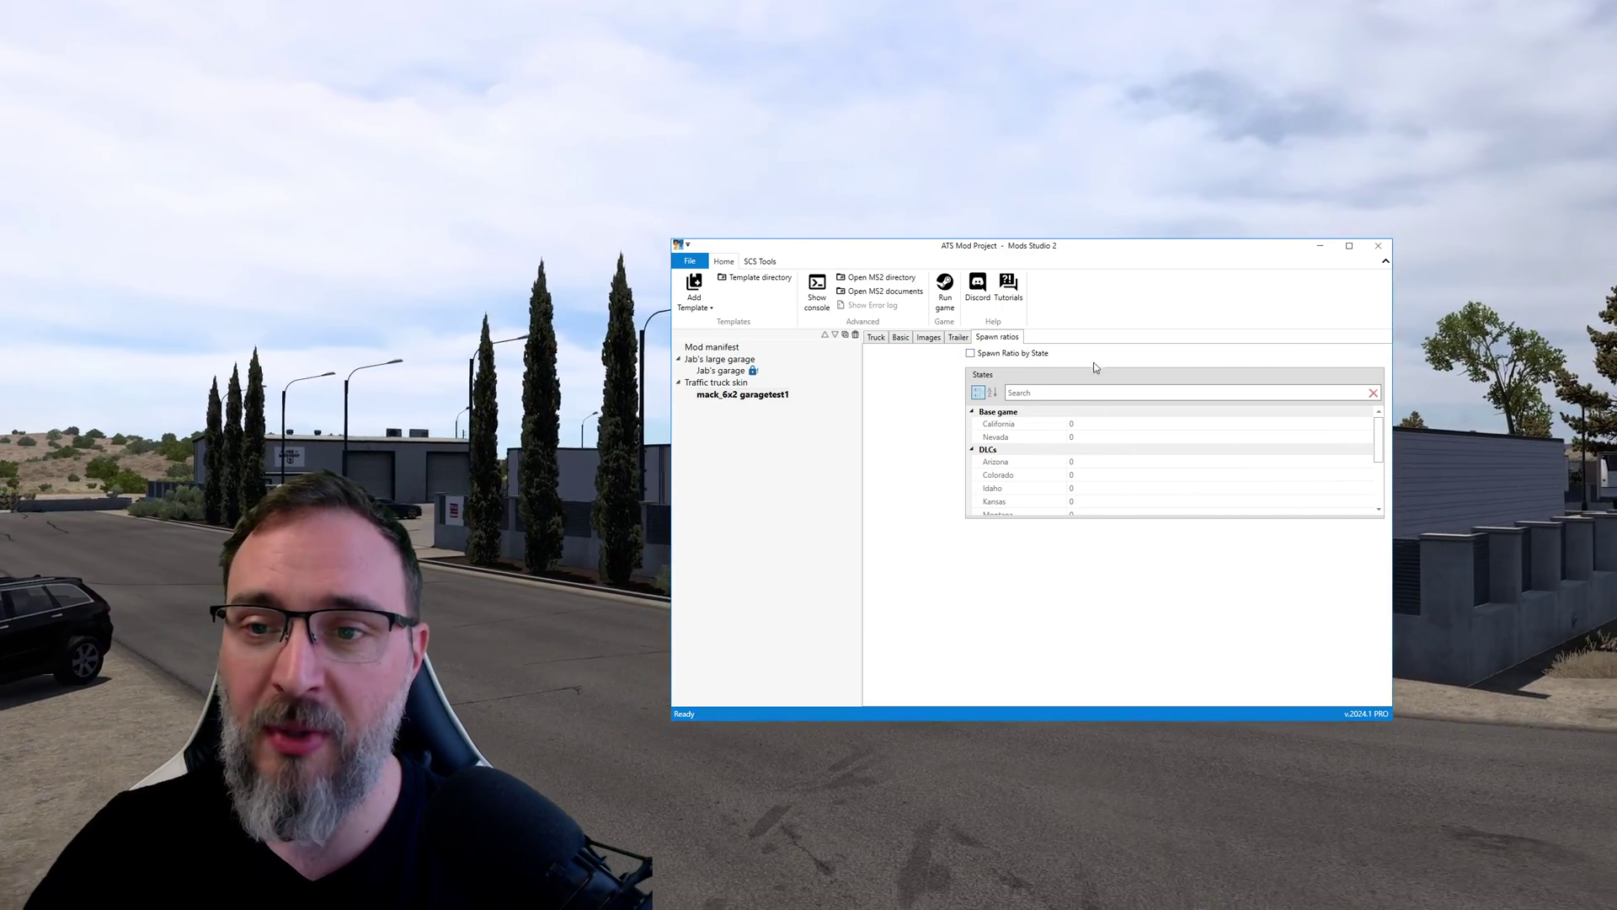
left_click(954, 337)
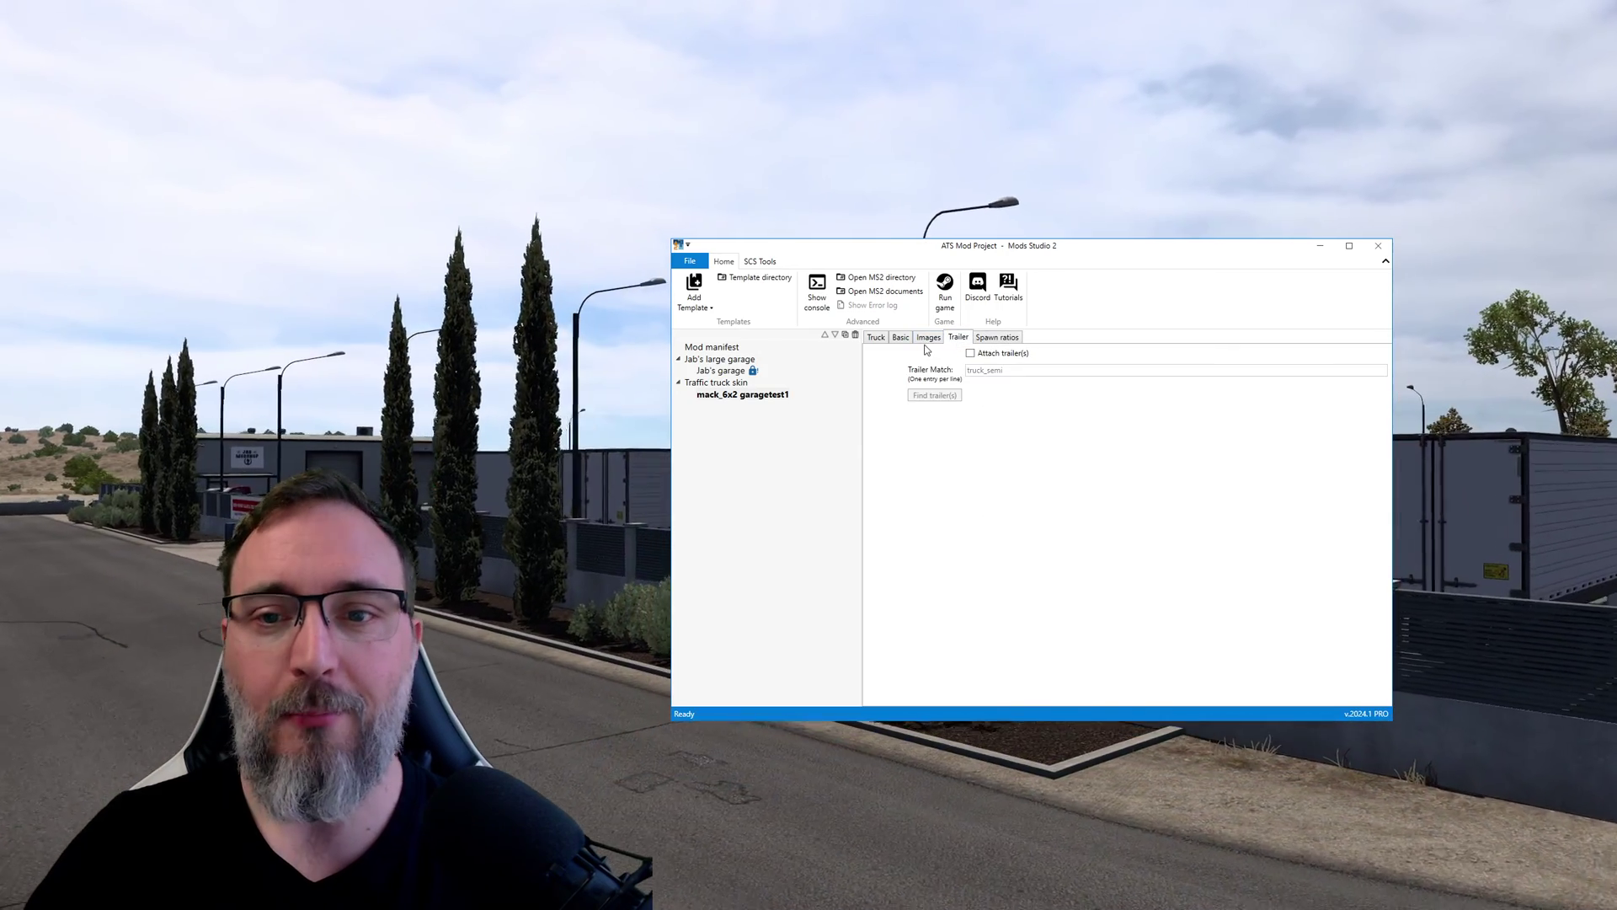
left_click(1003, 337)
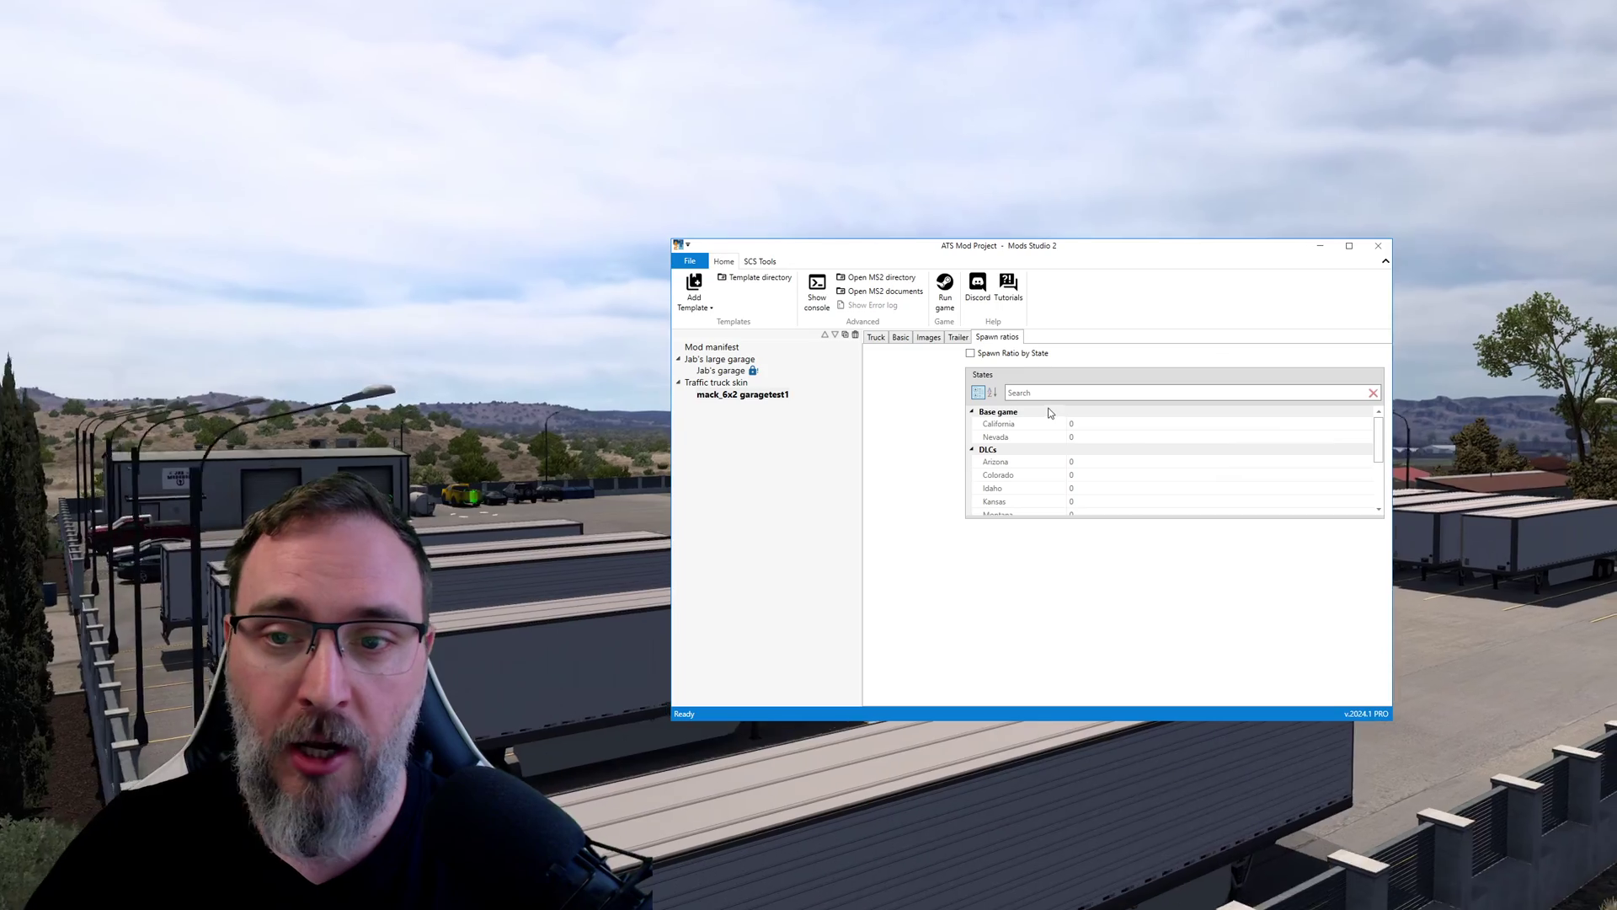
left_click(956, 339)
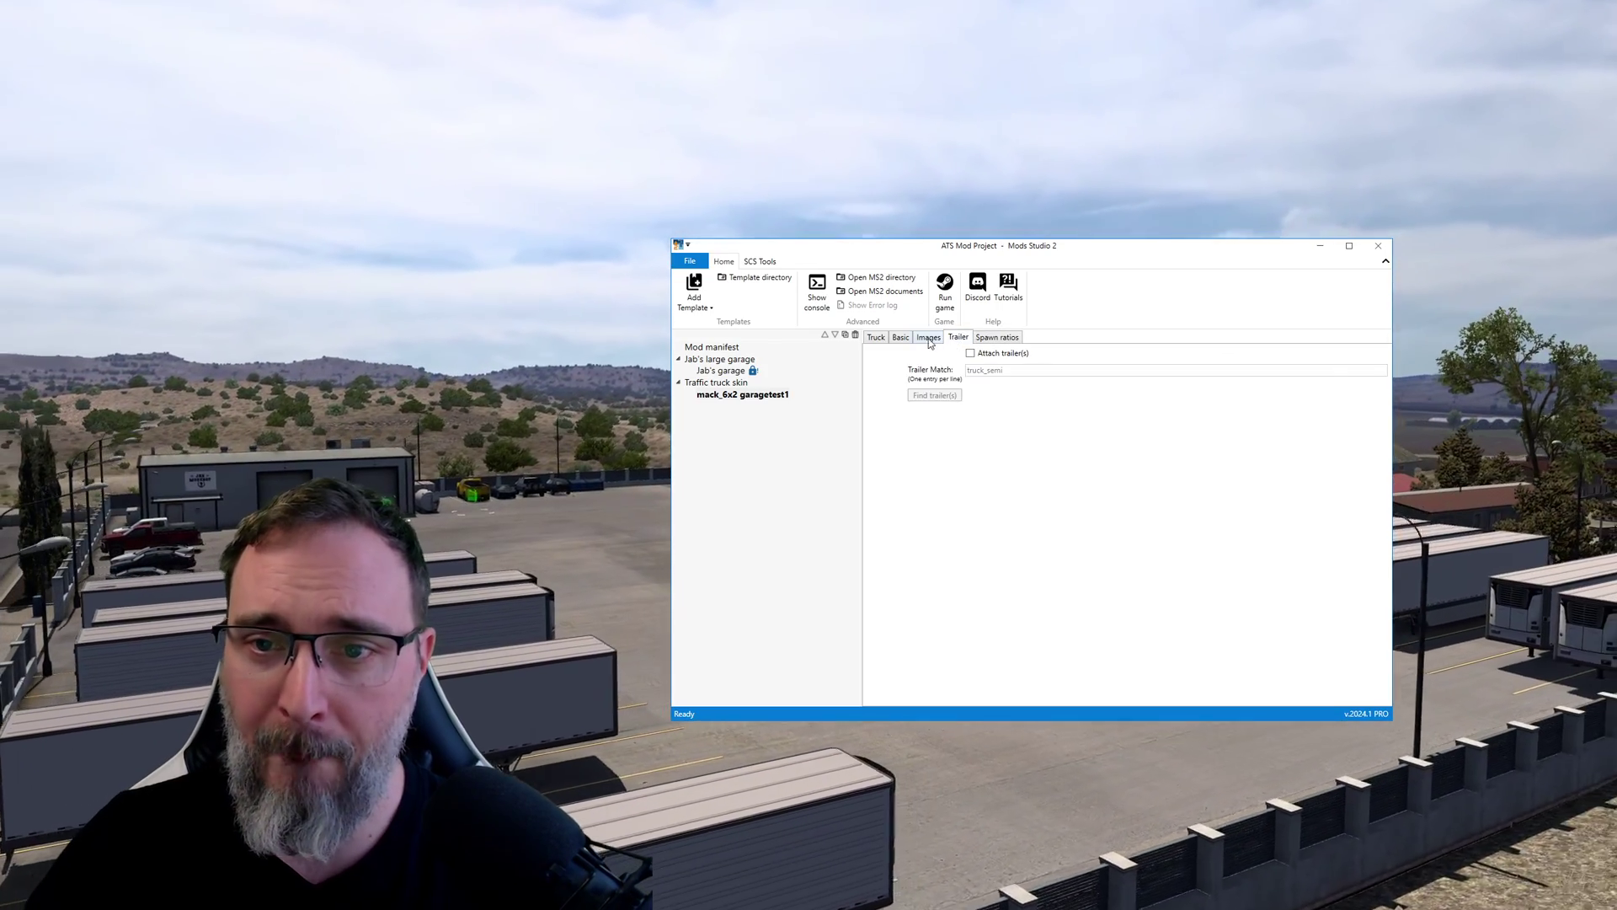
left_click(927, 338)
Step: Set the garagetest1 truck skin's basic spawn ratio to 0.01
left_click(900, 338)
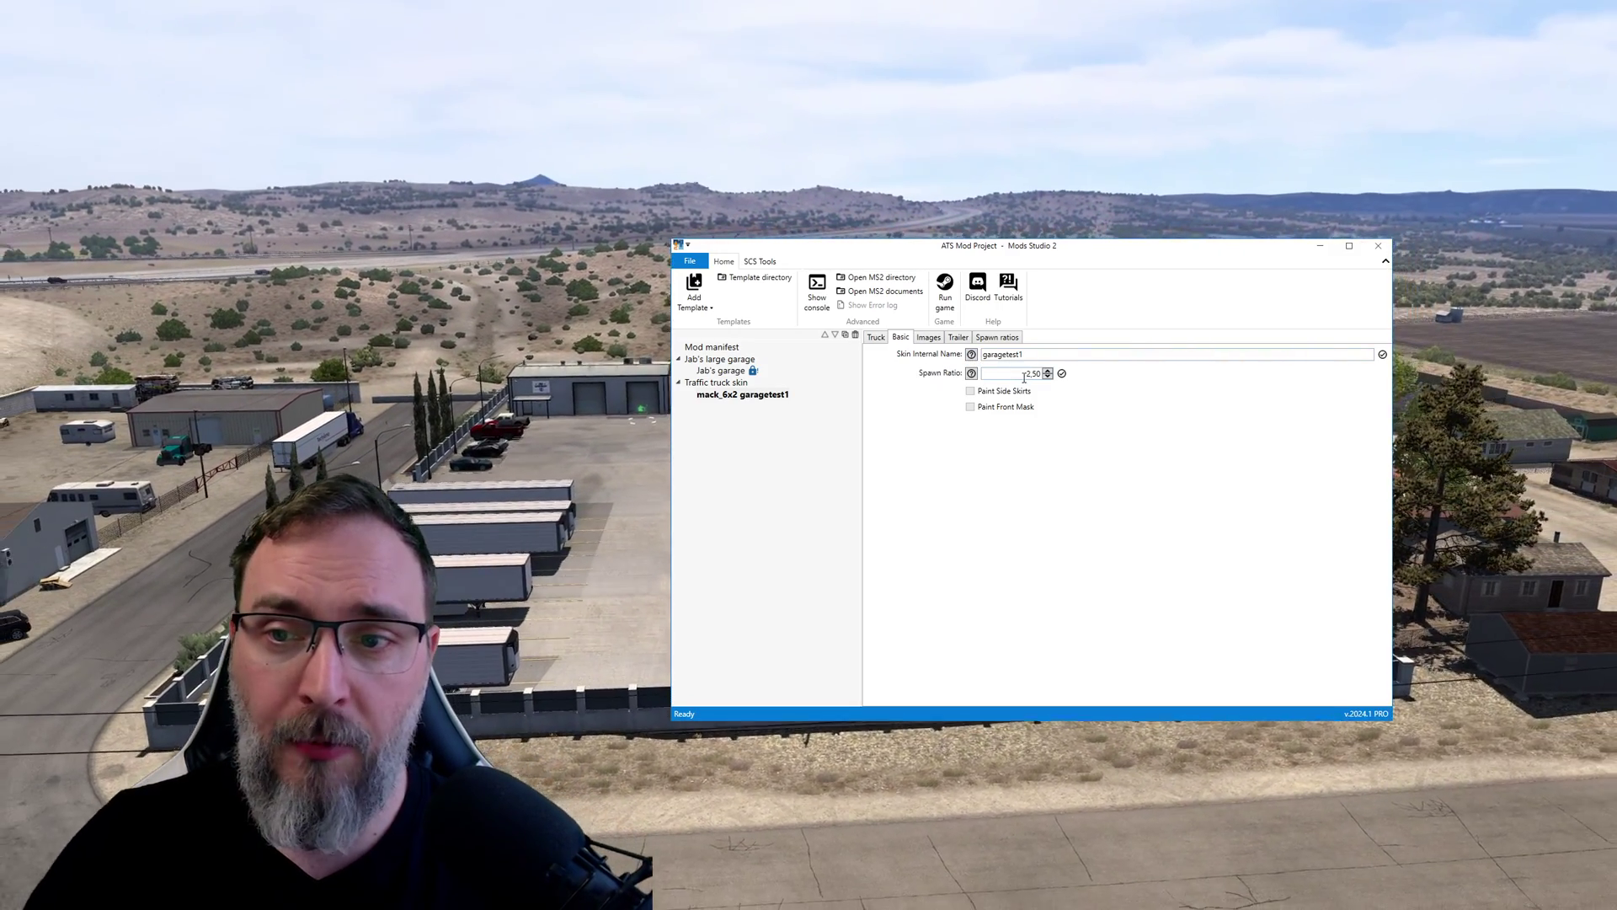
left_click_drag(1028, 374, 1043, 379)
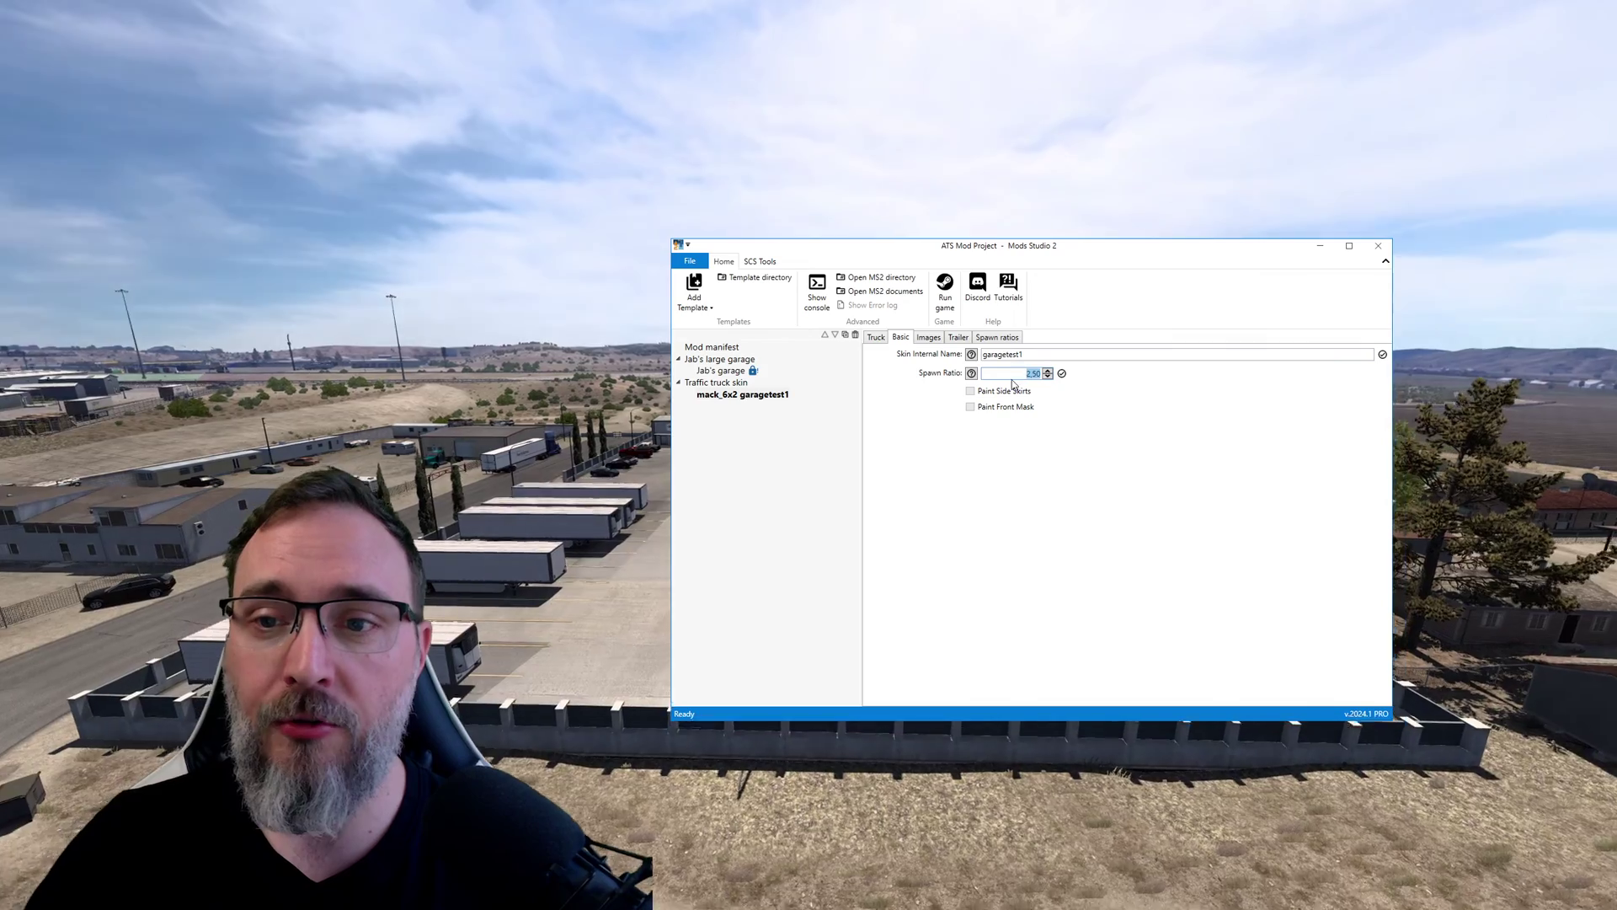
left_click(1025, 374)
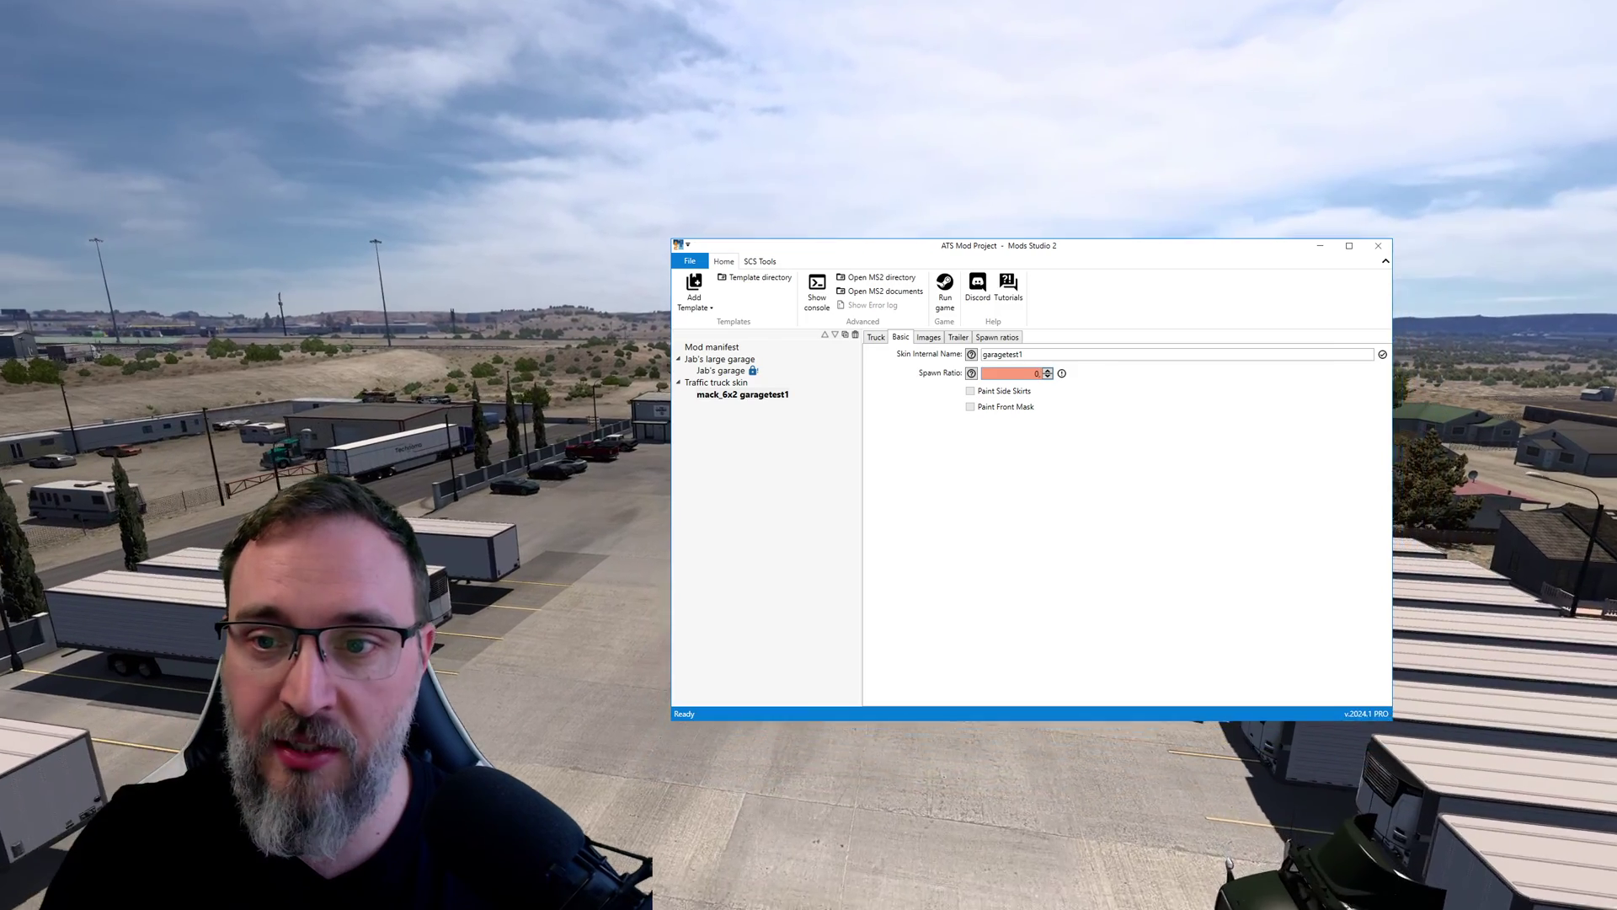
type("01")
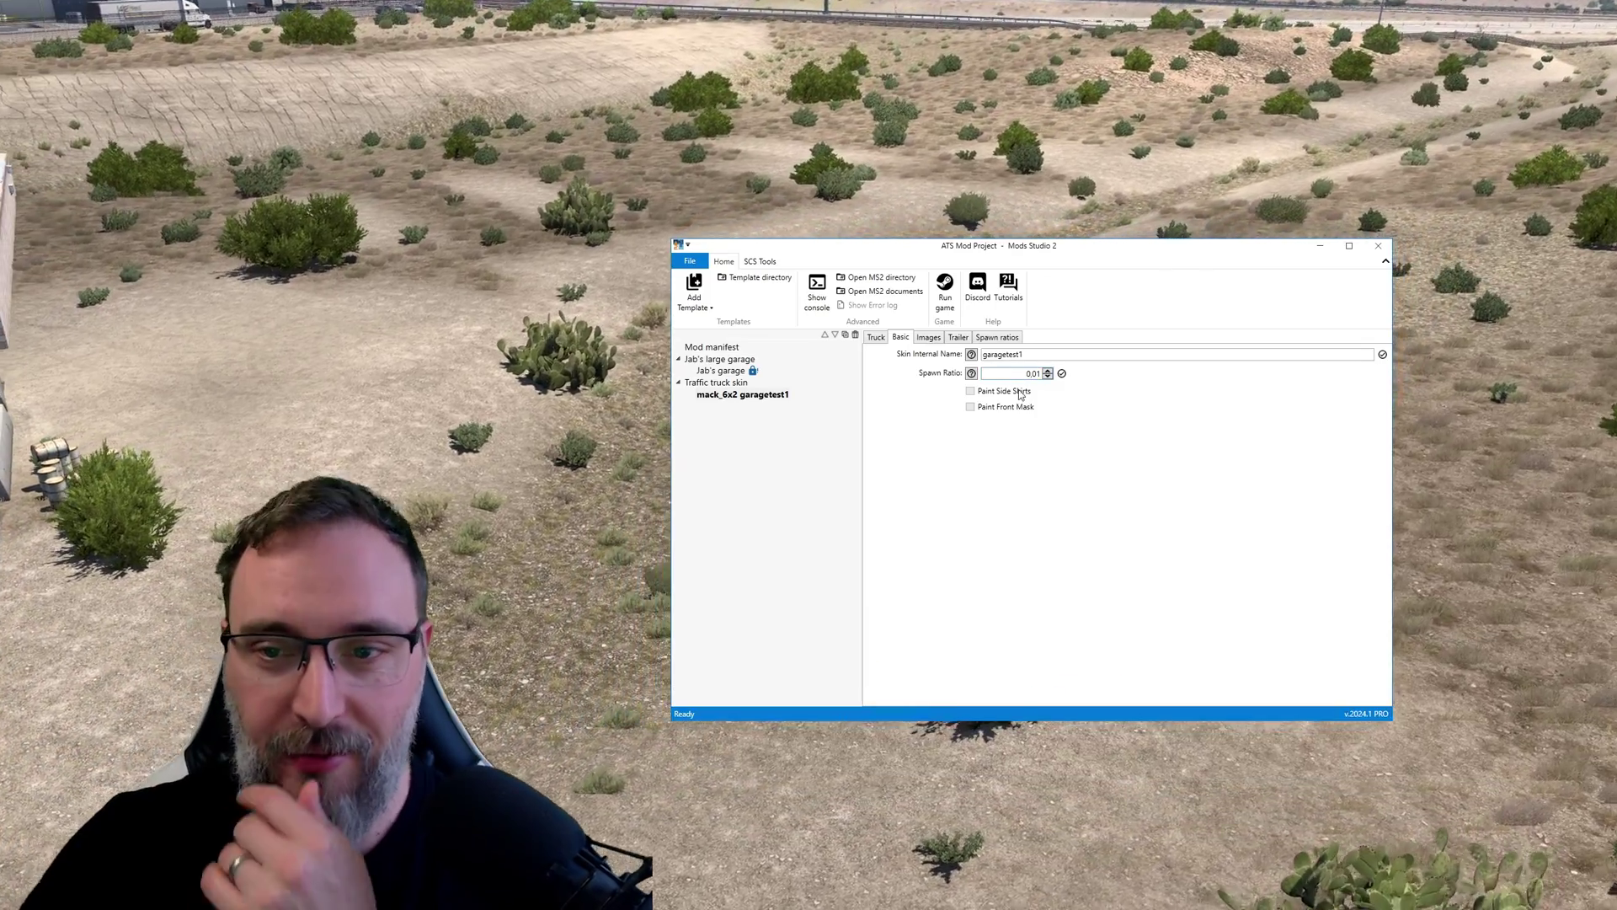
left_click(1048, 370)
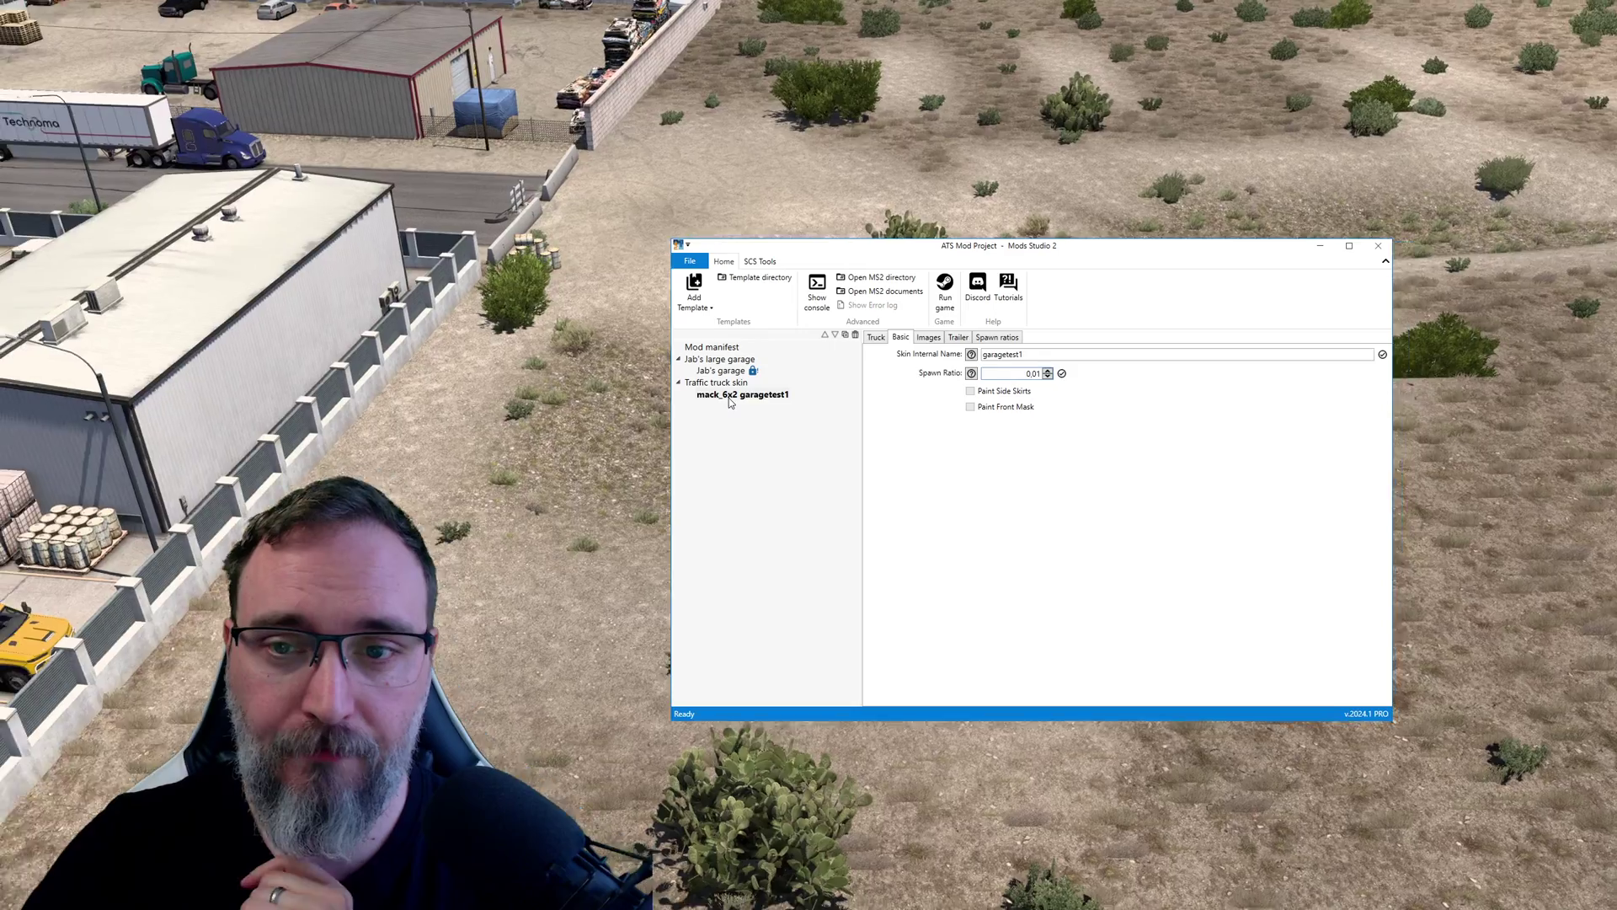
Step: Duplicate the mack_6x2 garagetest1 traffic truck skin template
right_click(730, 402)
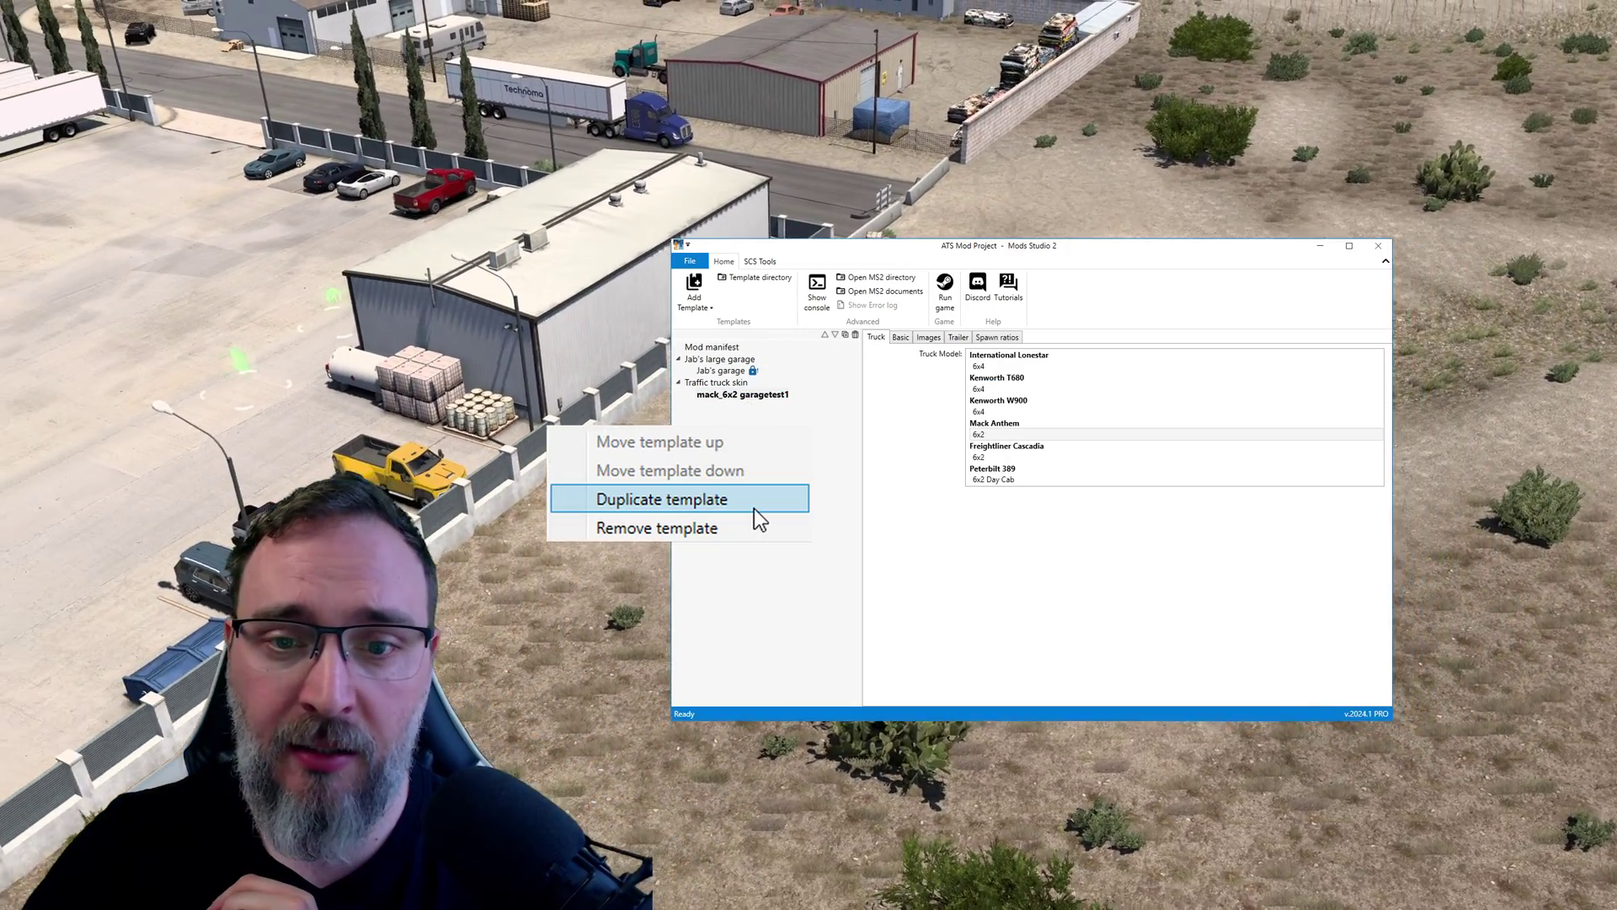
left_click(754, 498)
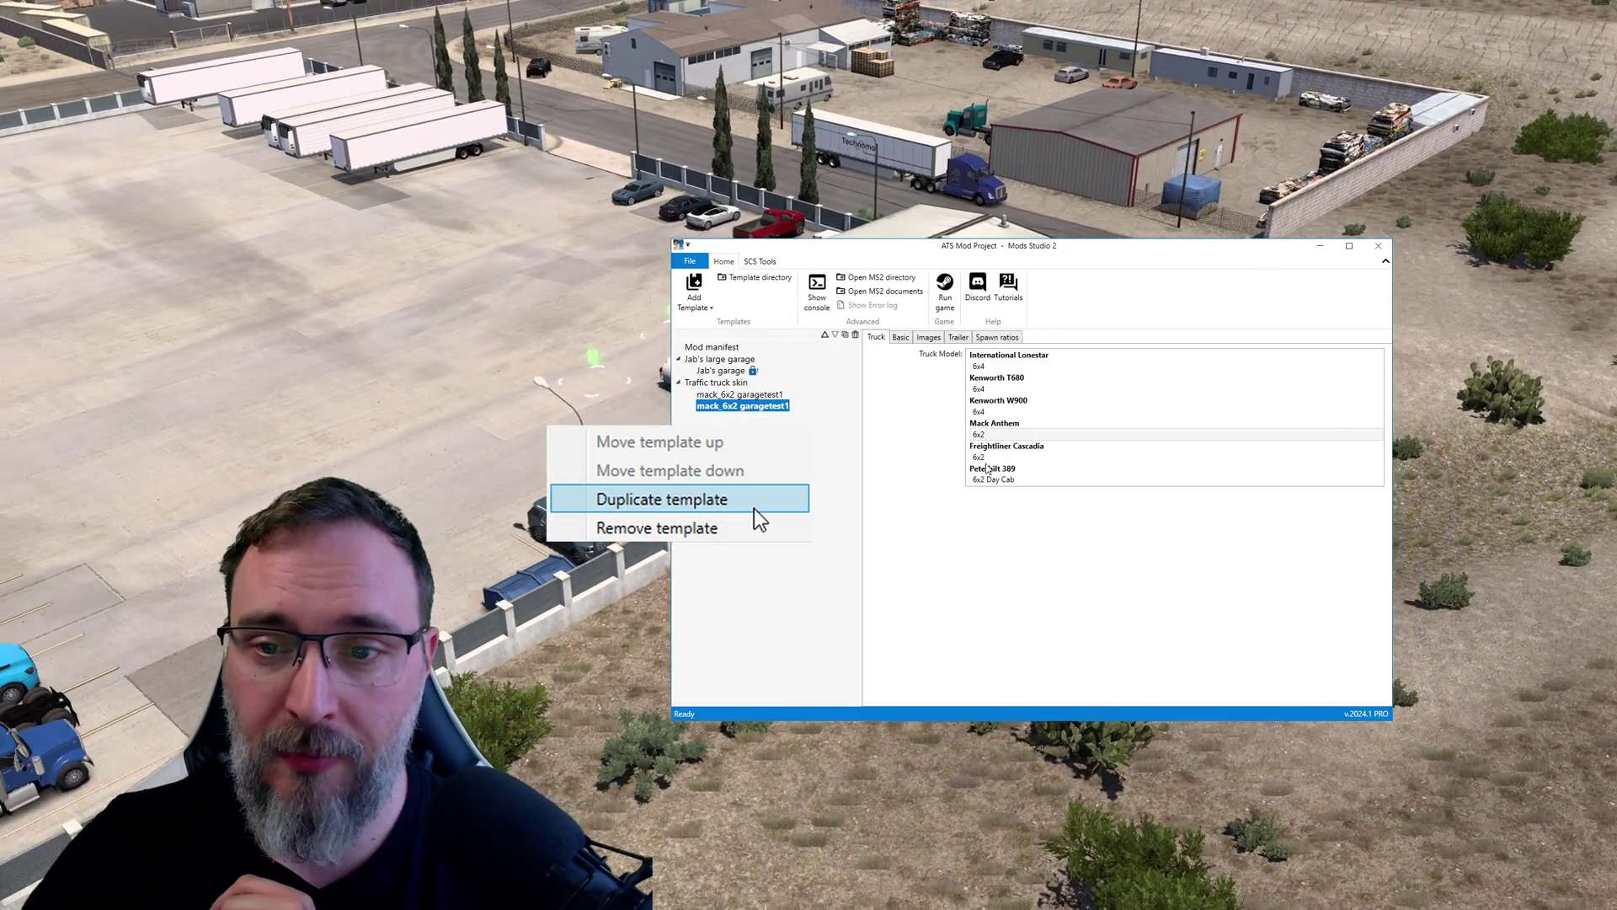
Step: Set the duplicated traffic truck skin's model to Freightliner Cascadia 6x2 and its internal name to garagetest2
left_click(981, 458)
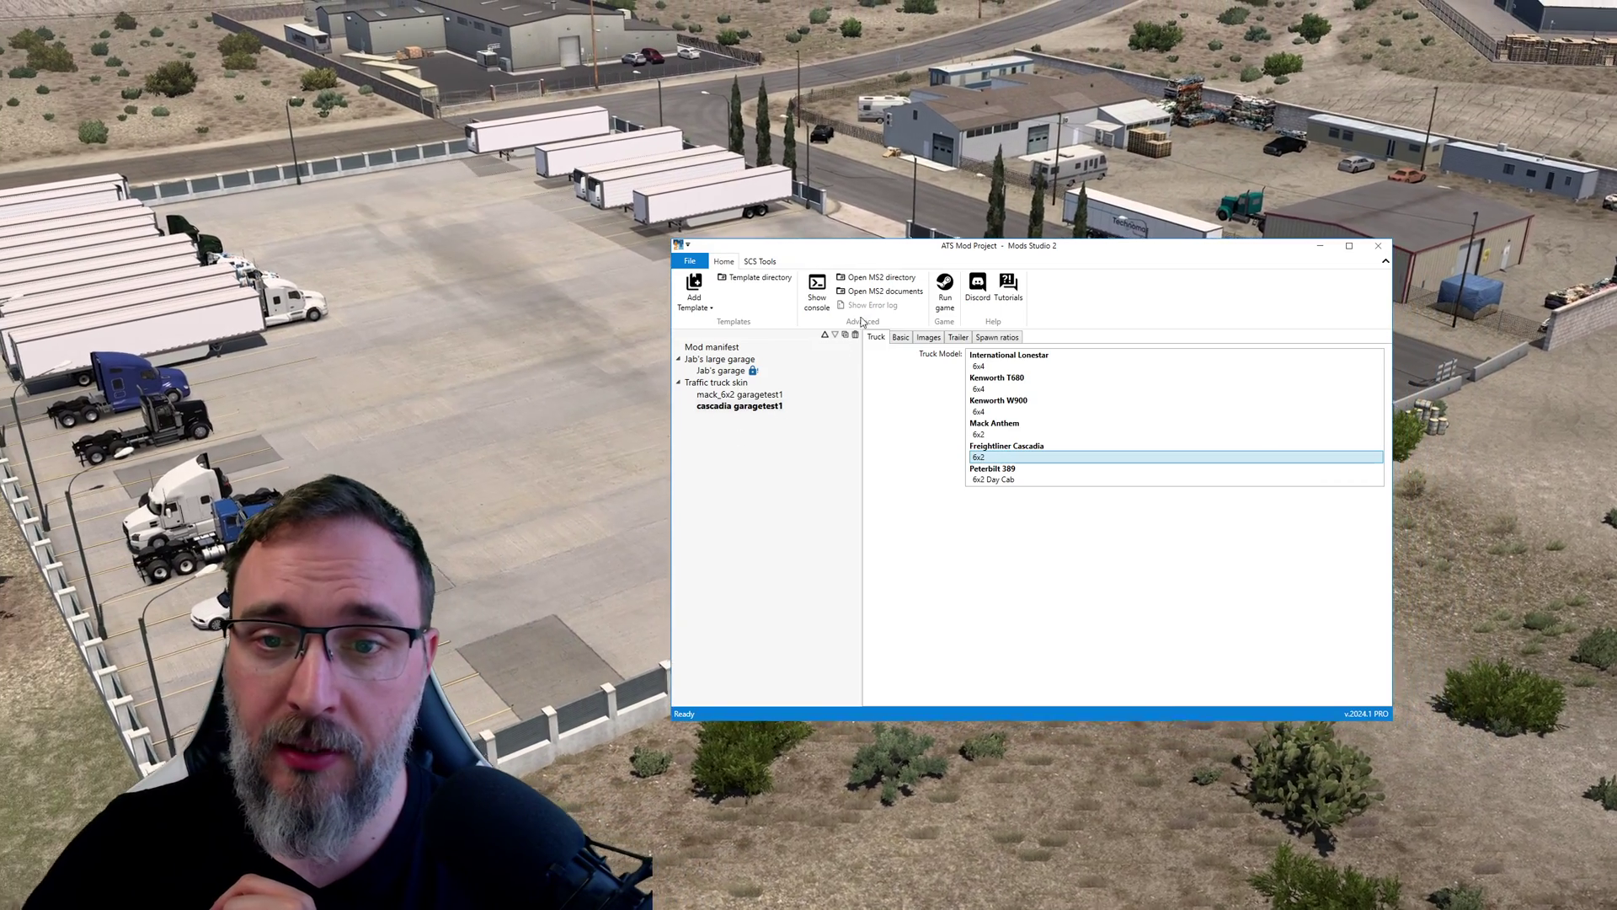
left_click(900, 337)
left_click(1031, 354)
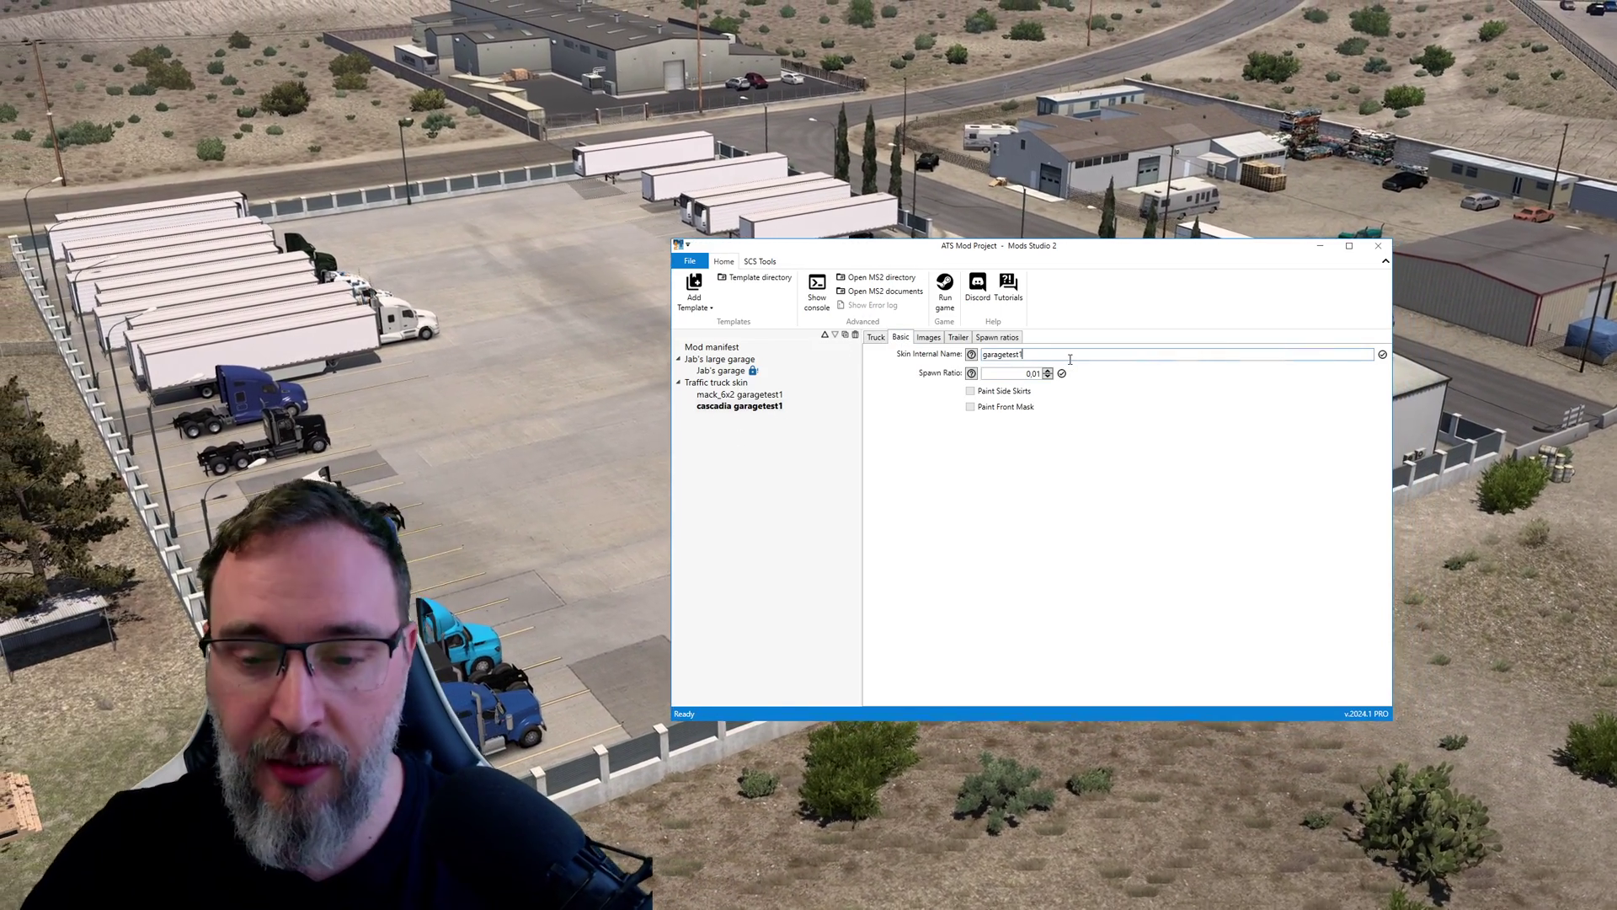
key("BackSpace")
type("2")
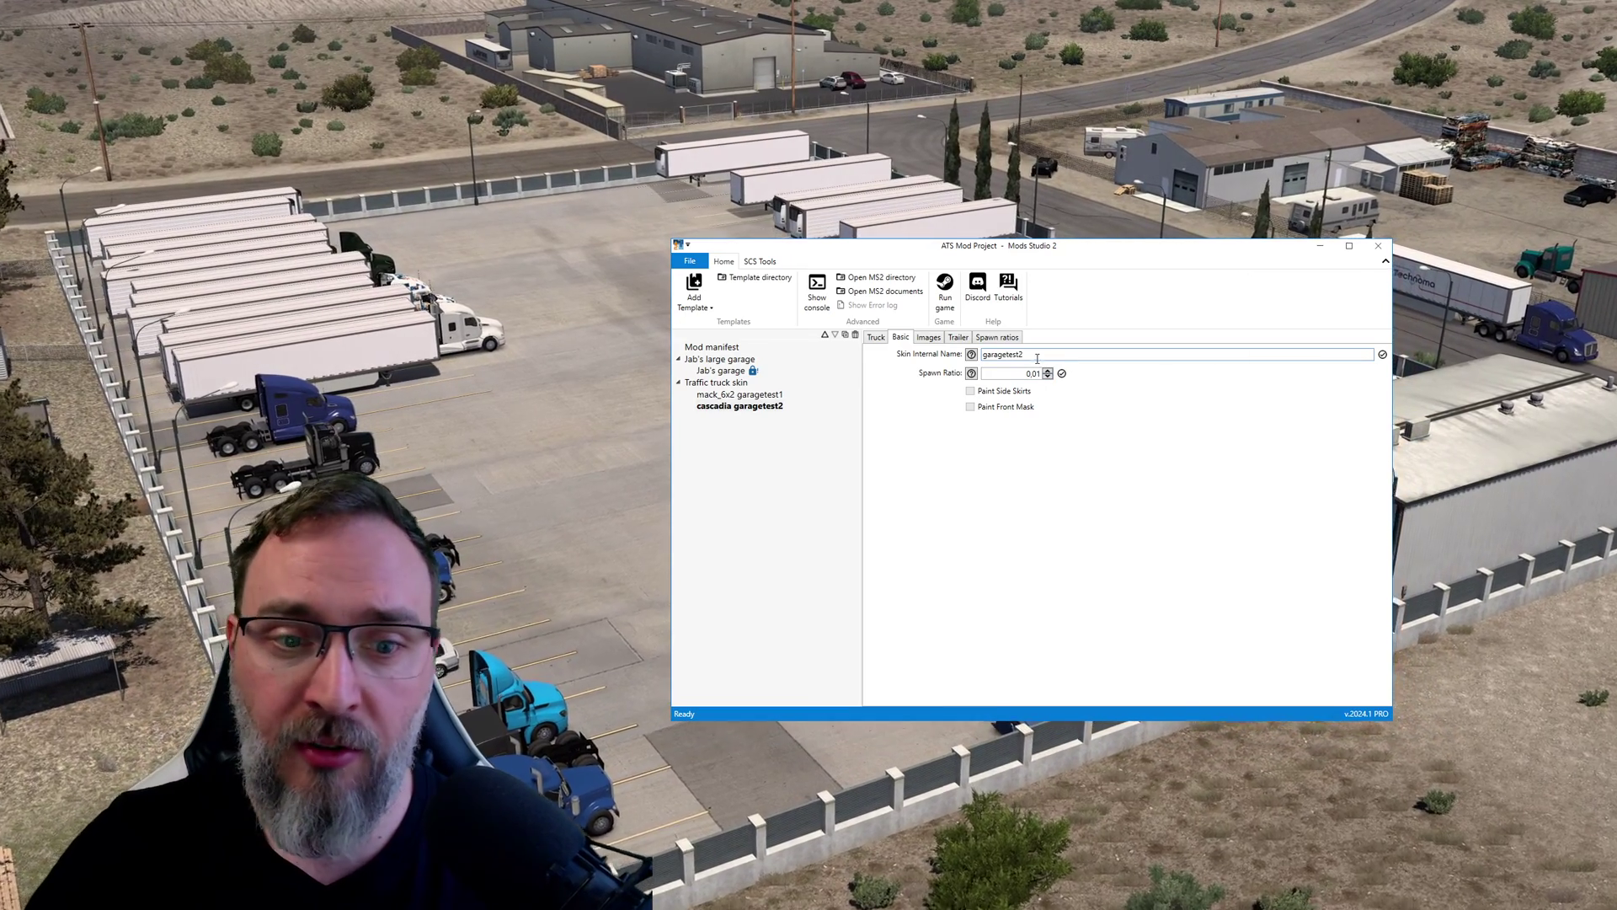
Step: Use Cascadia Freightliner SL72 6x2.png as the garagetest2 skin's image and check its trailer and state spawn ratio settings
left_click(929, 338)
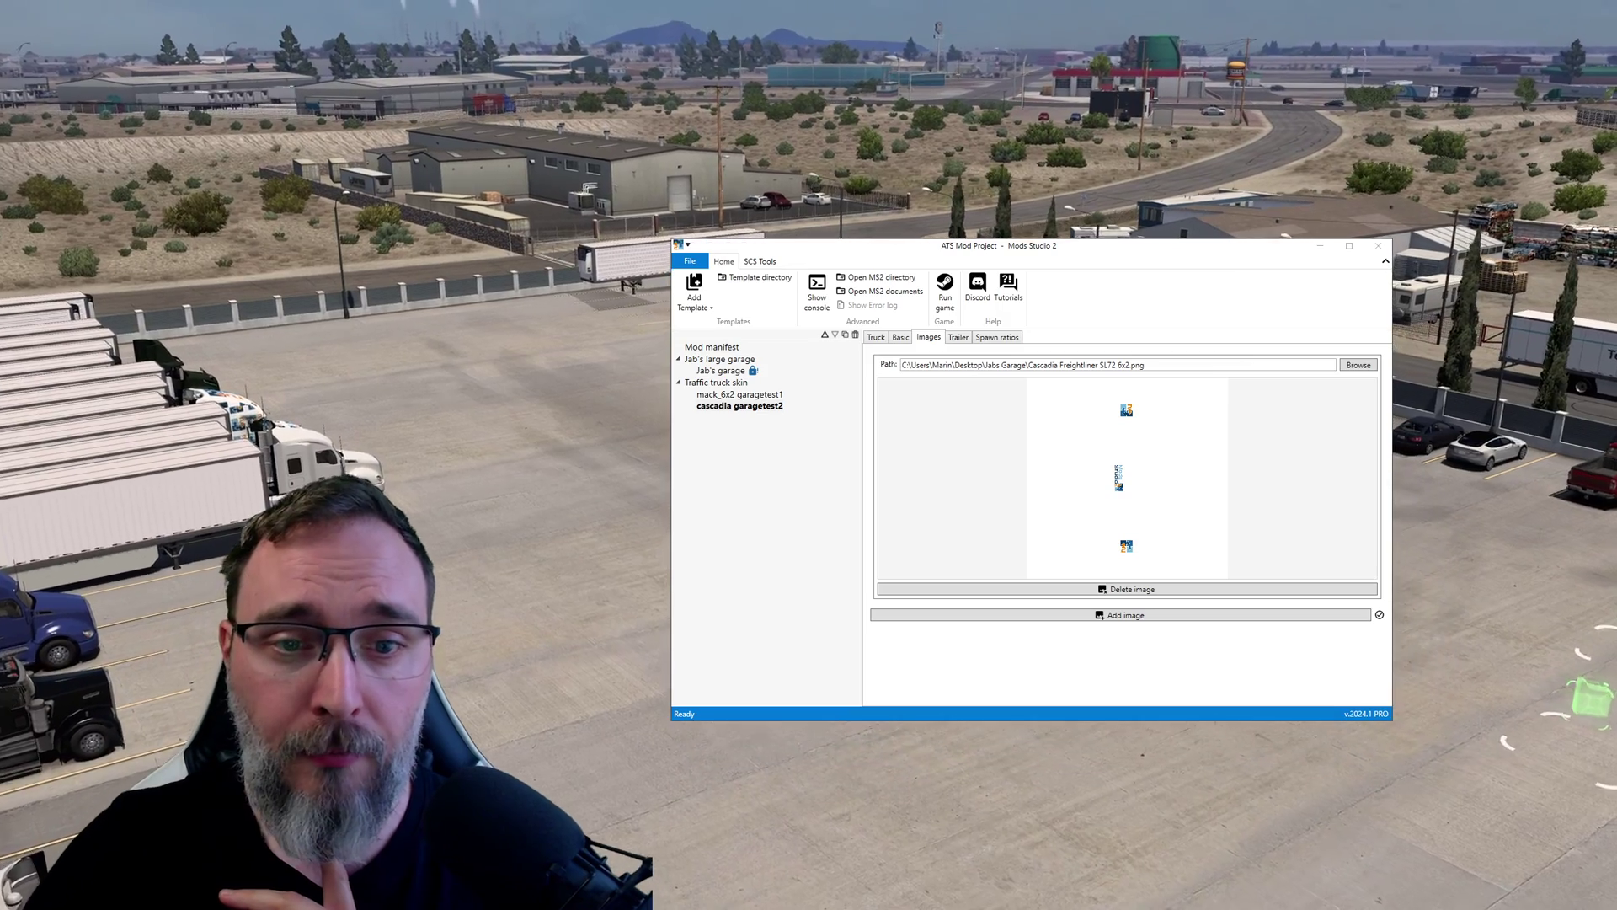
left_click(957, 339)
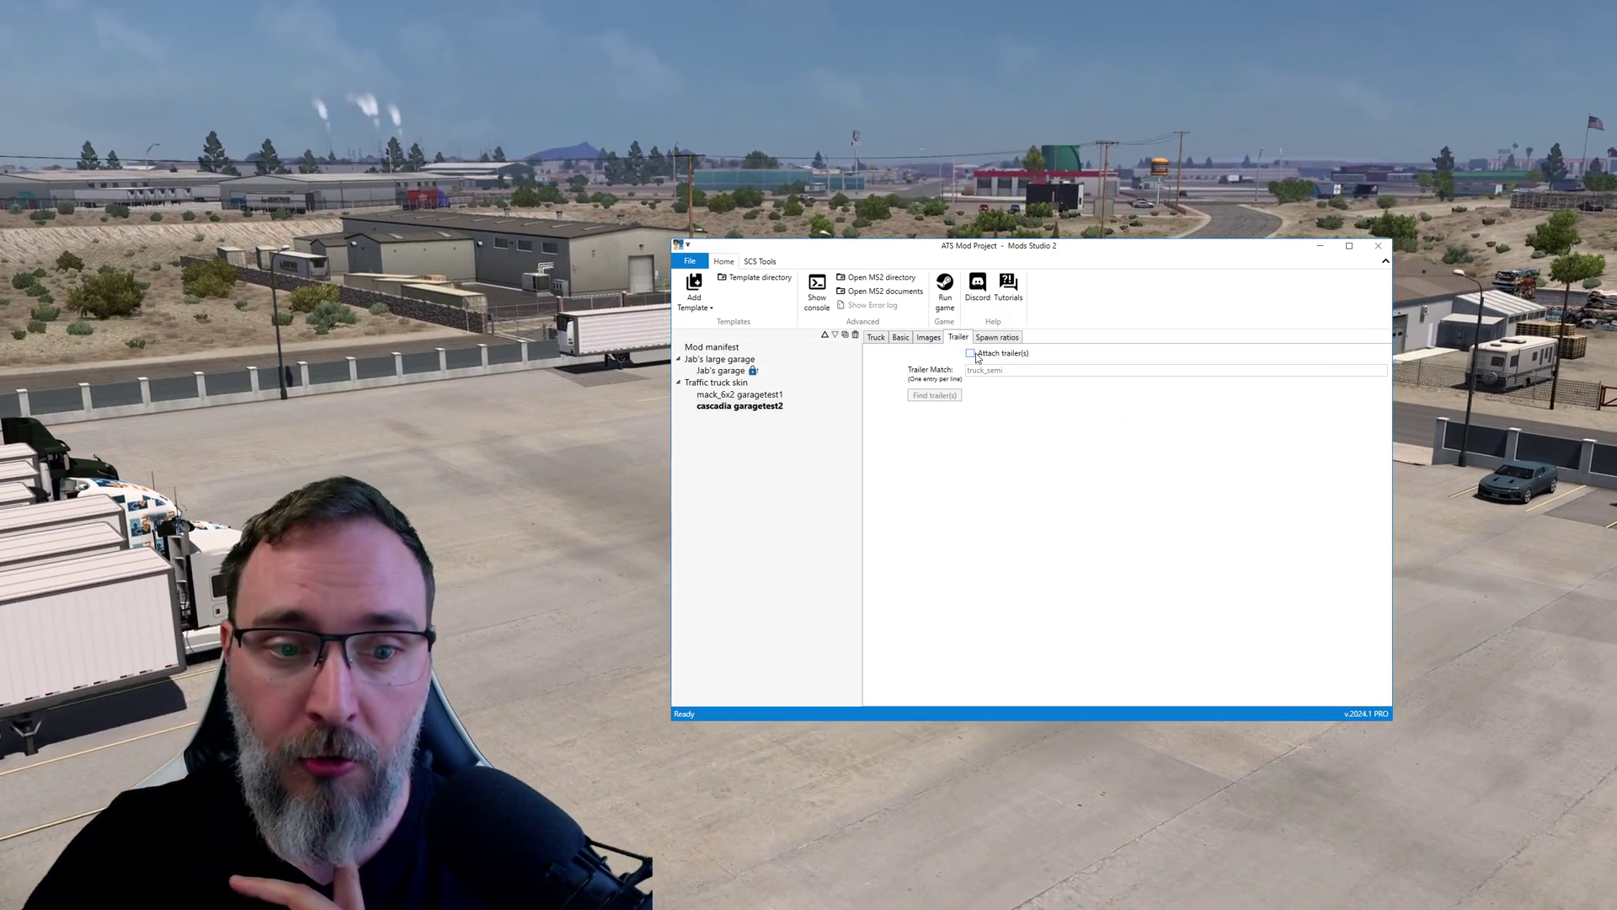
left_click(998, 338)
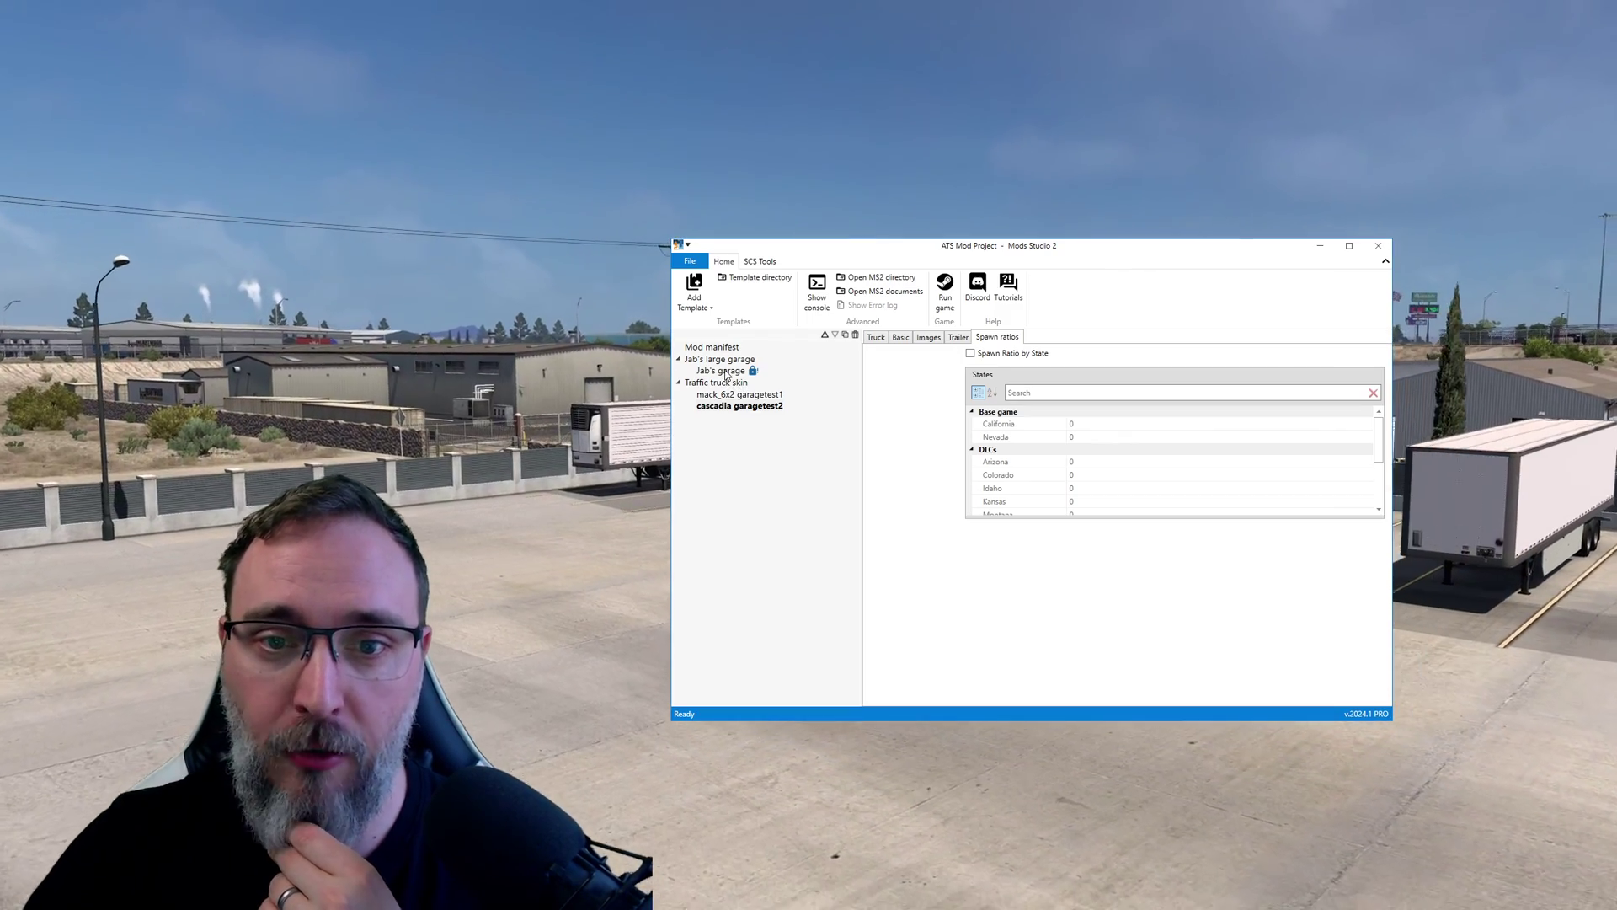
Step: Replace the generic truck entry in Jab's garage parked trucks with traffic.garagetest1.look1 and traffic.garagetest2.look1
left_click(723, 372)
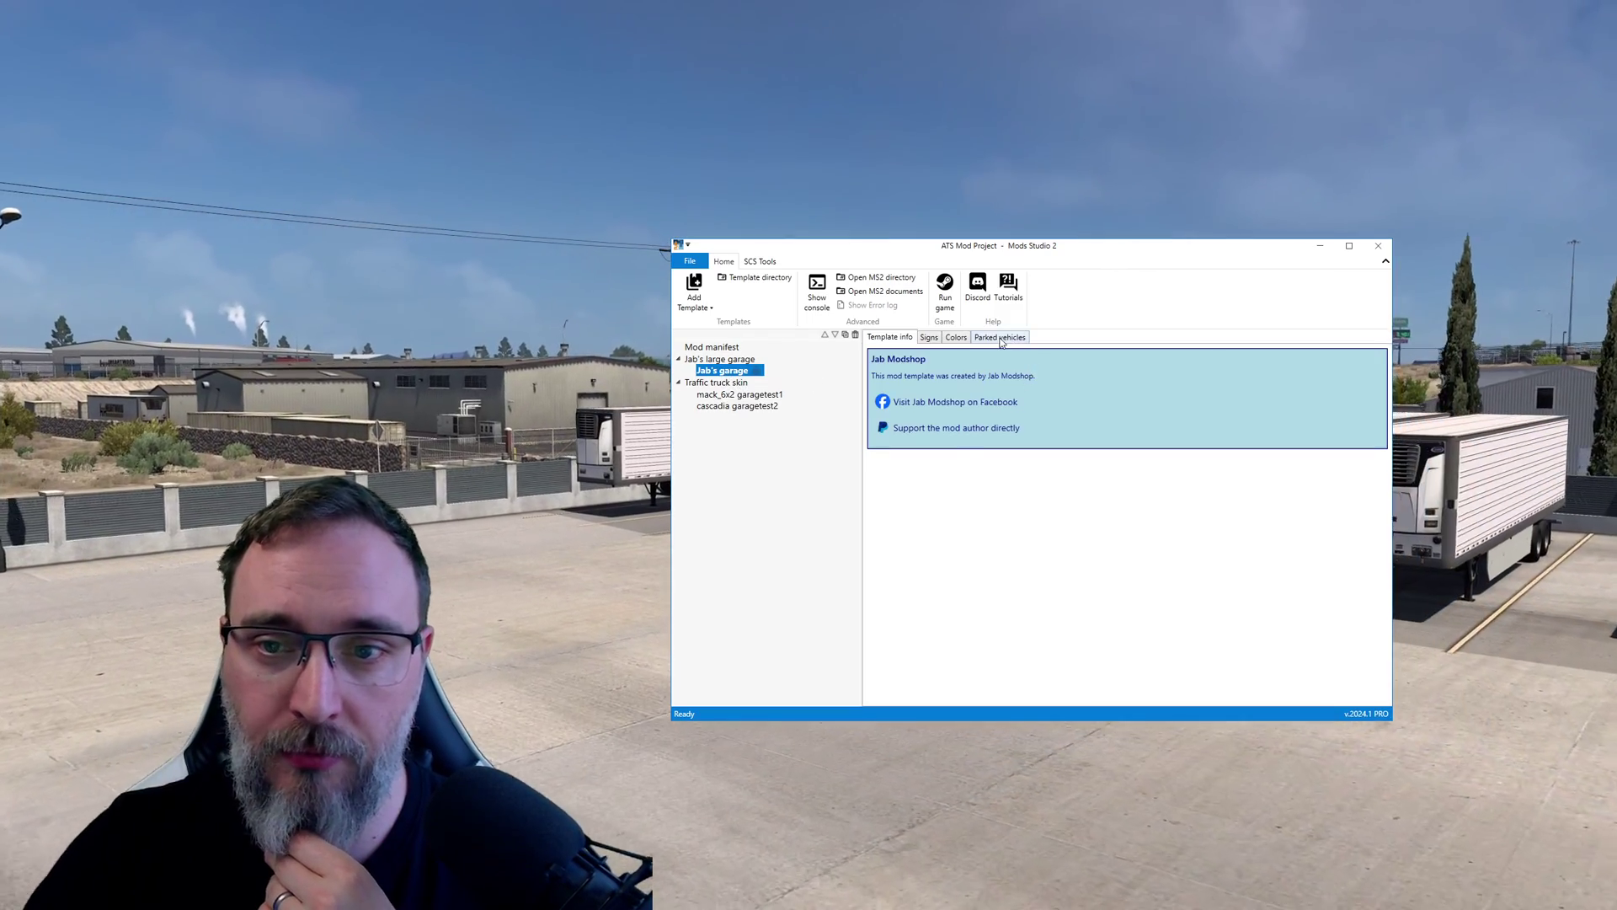
left_click(1000, 337)
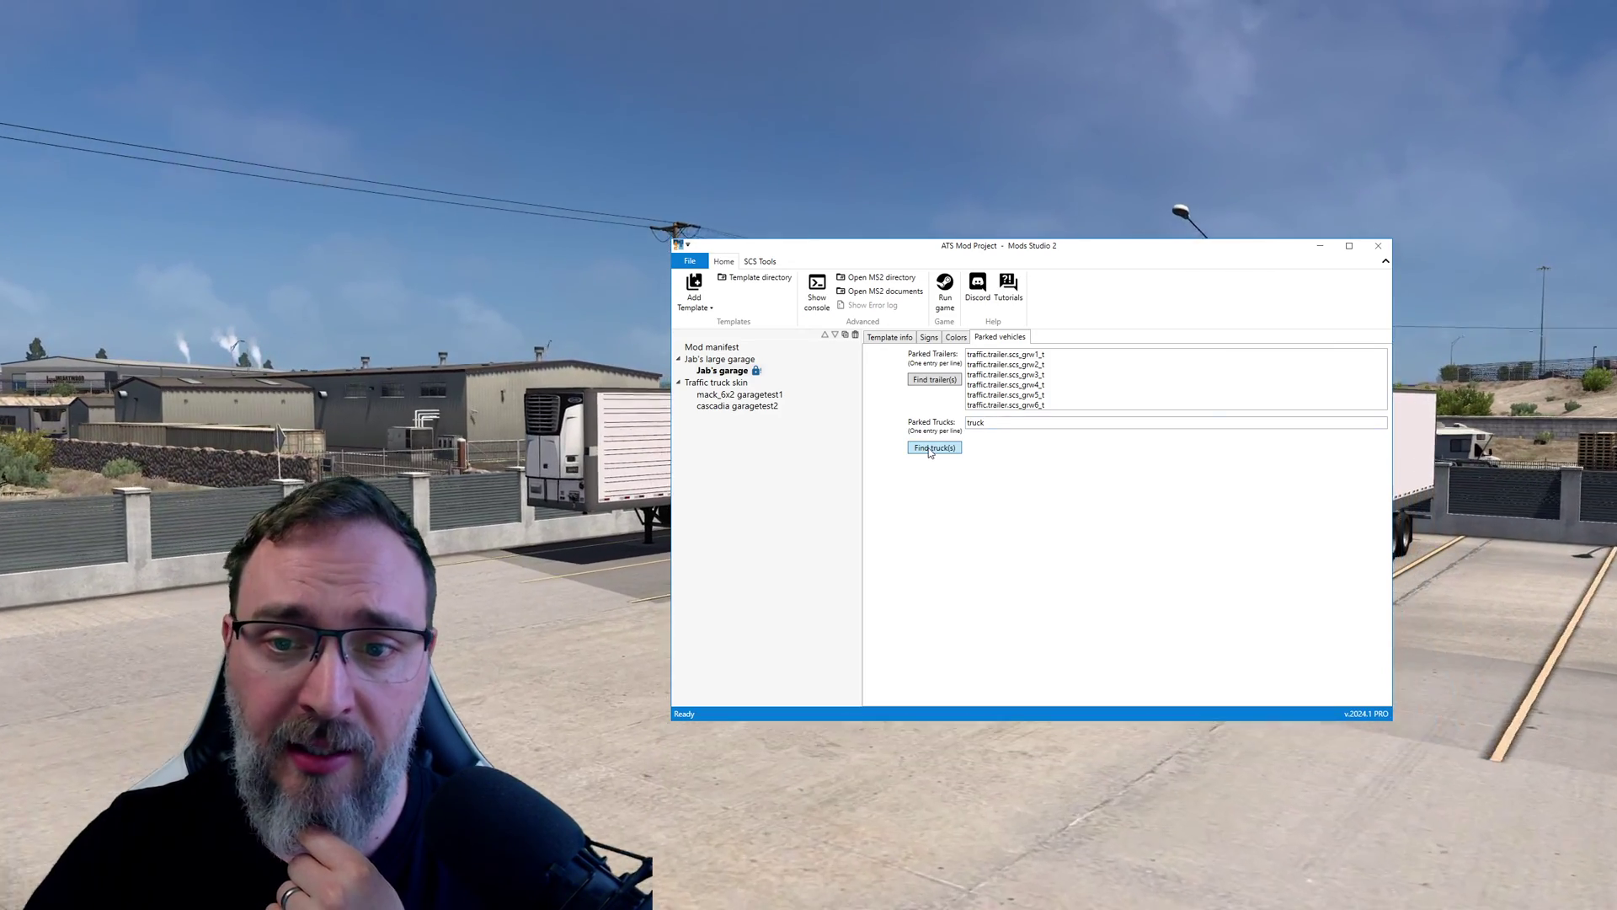
left_click(931, 448)
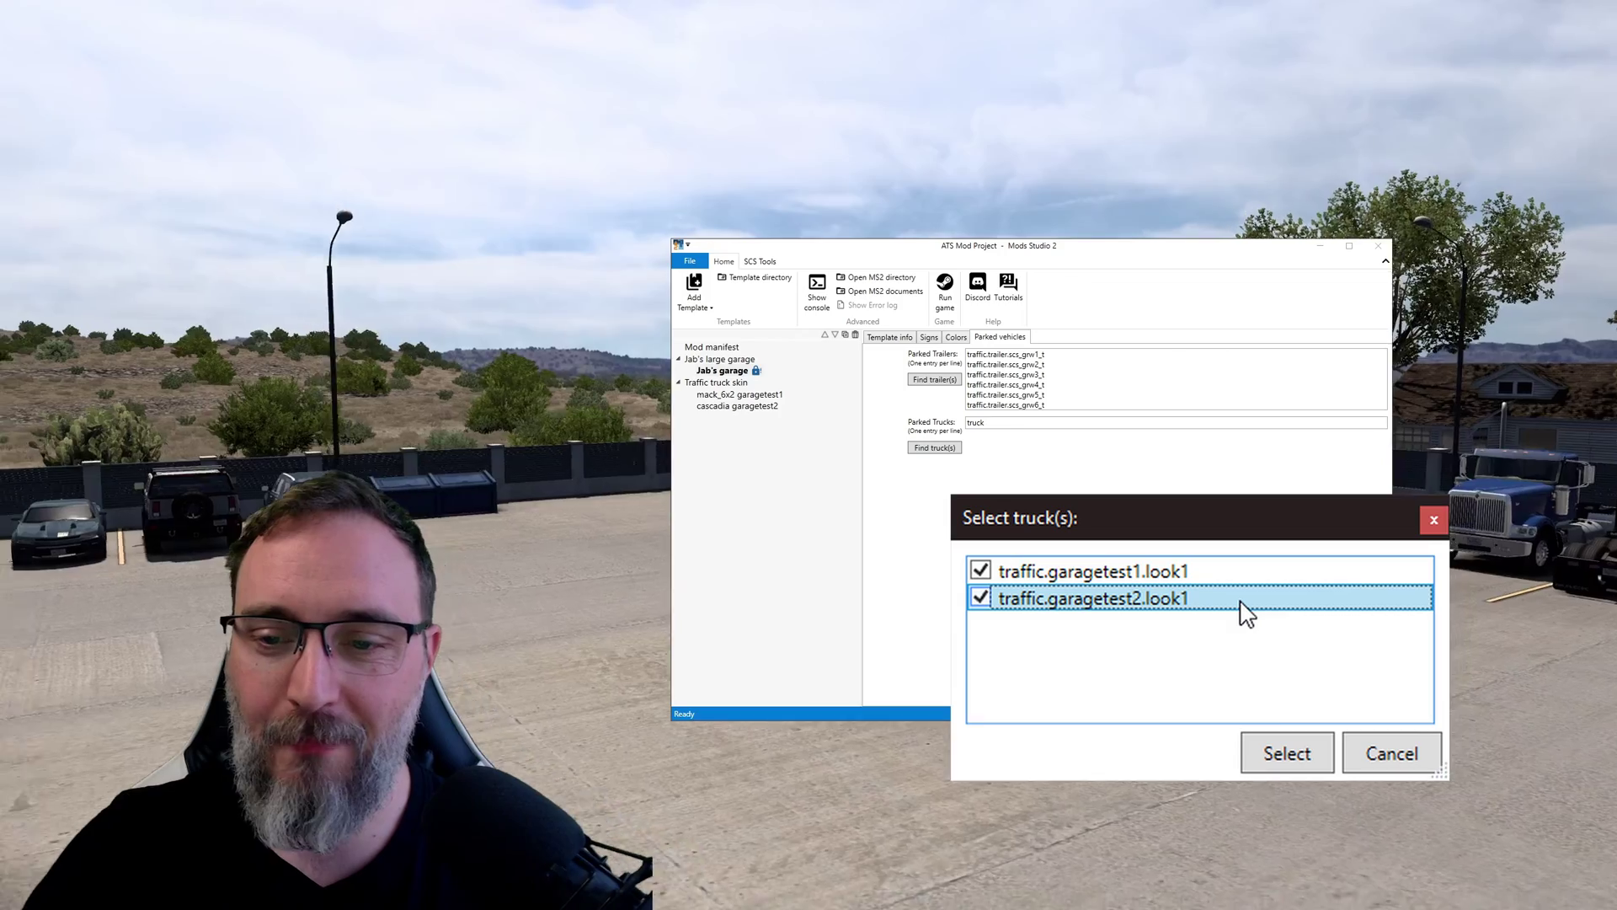
key("Return")
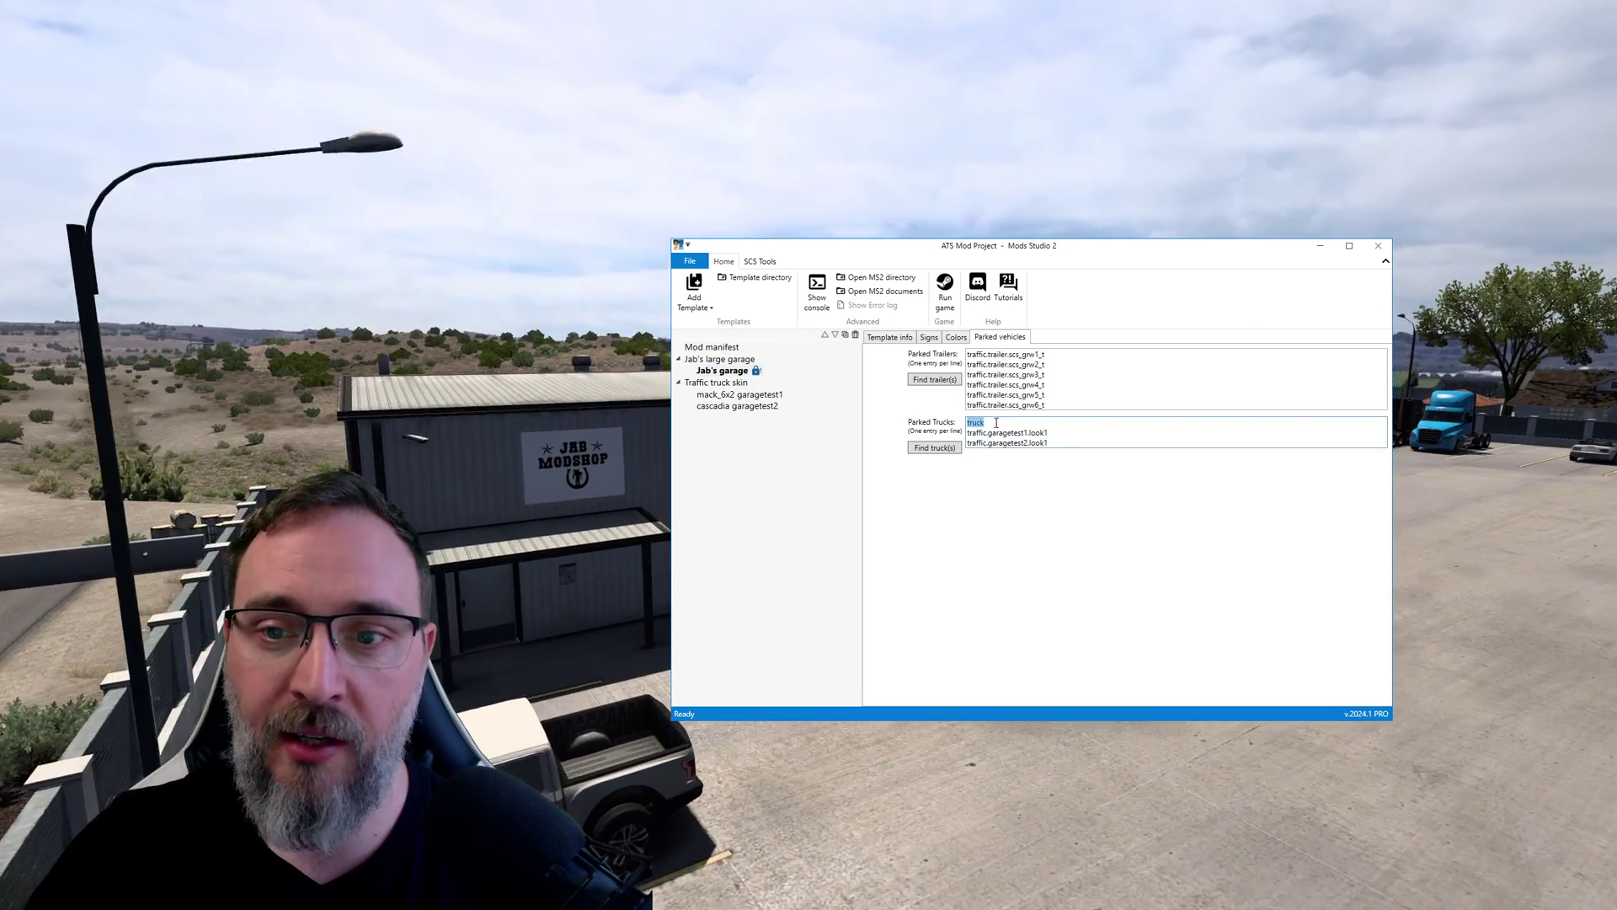
key("BackSpace")
key("Delete")
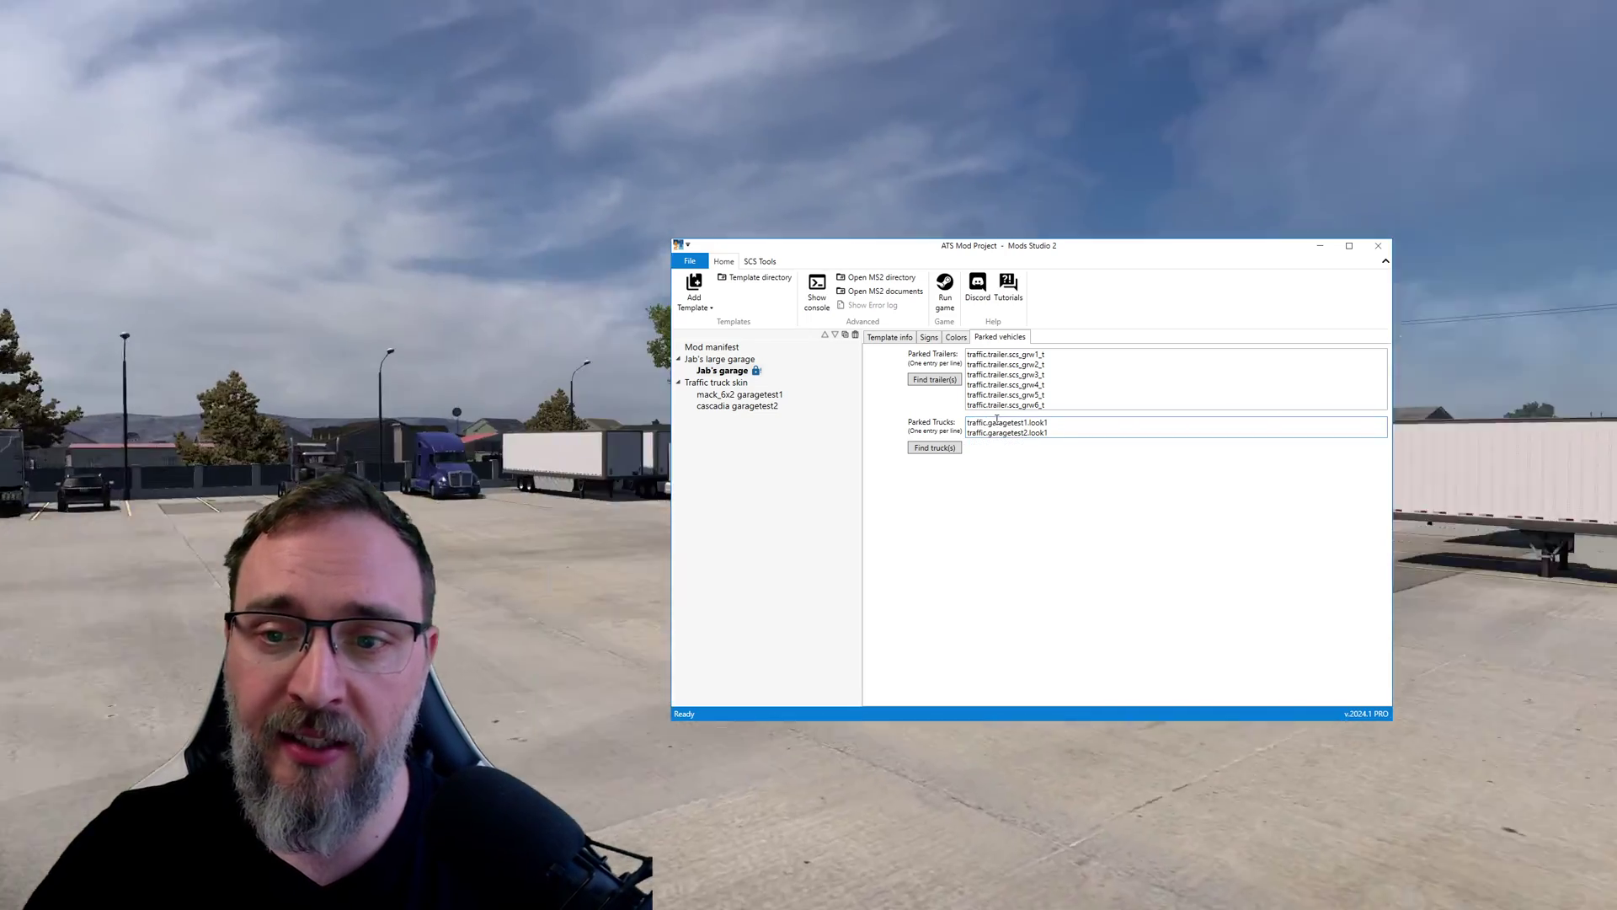
left_click(1056, 432)
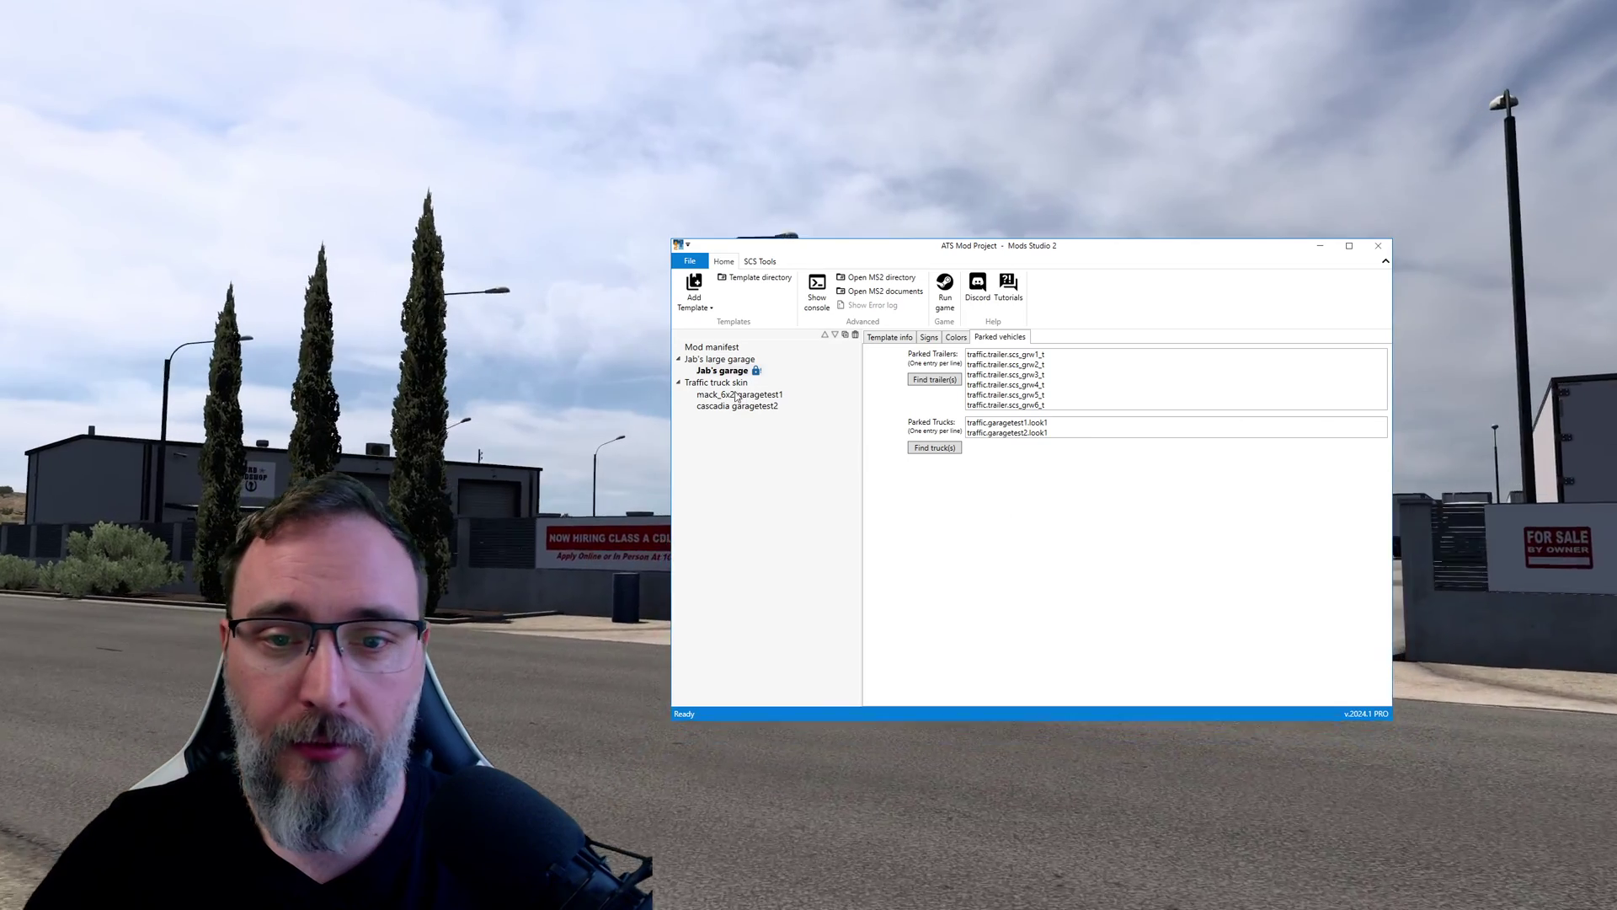
Step: Add a Standalone trailer template with the SCS Box Insulated 45" model and name it testtr123 internally
left_click(695, 303)
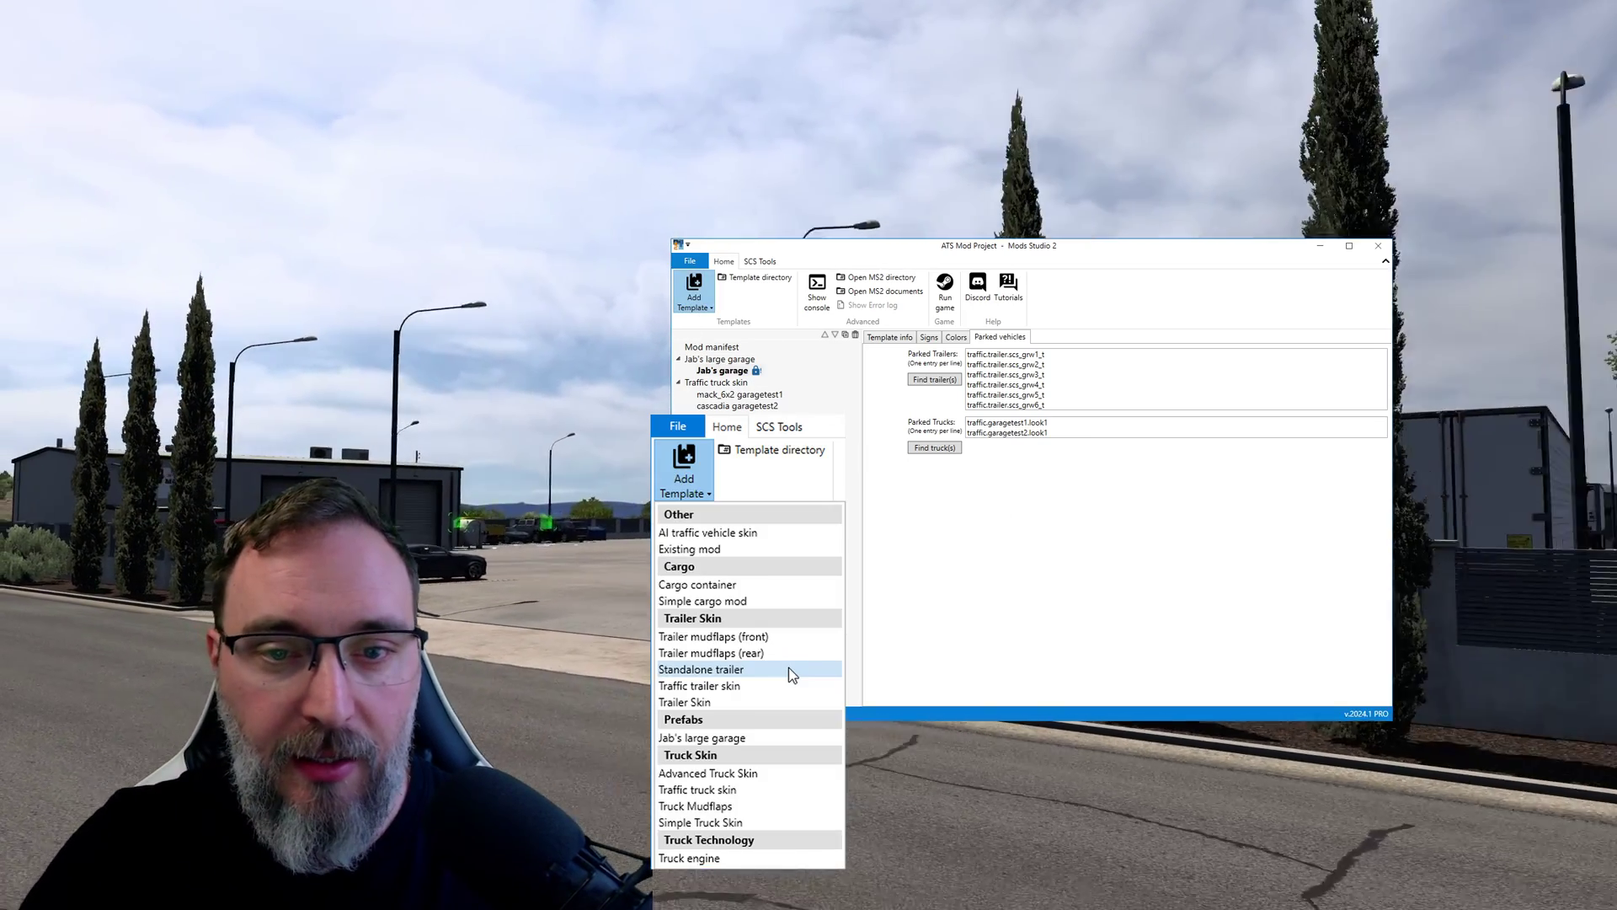
left_click(694, 289)
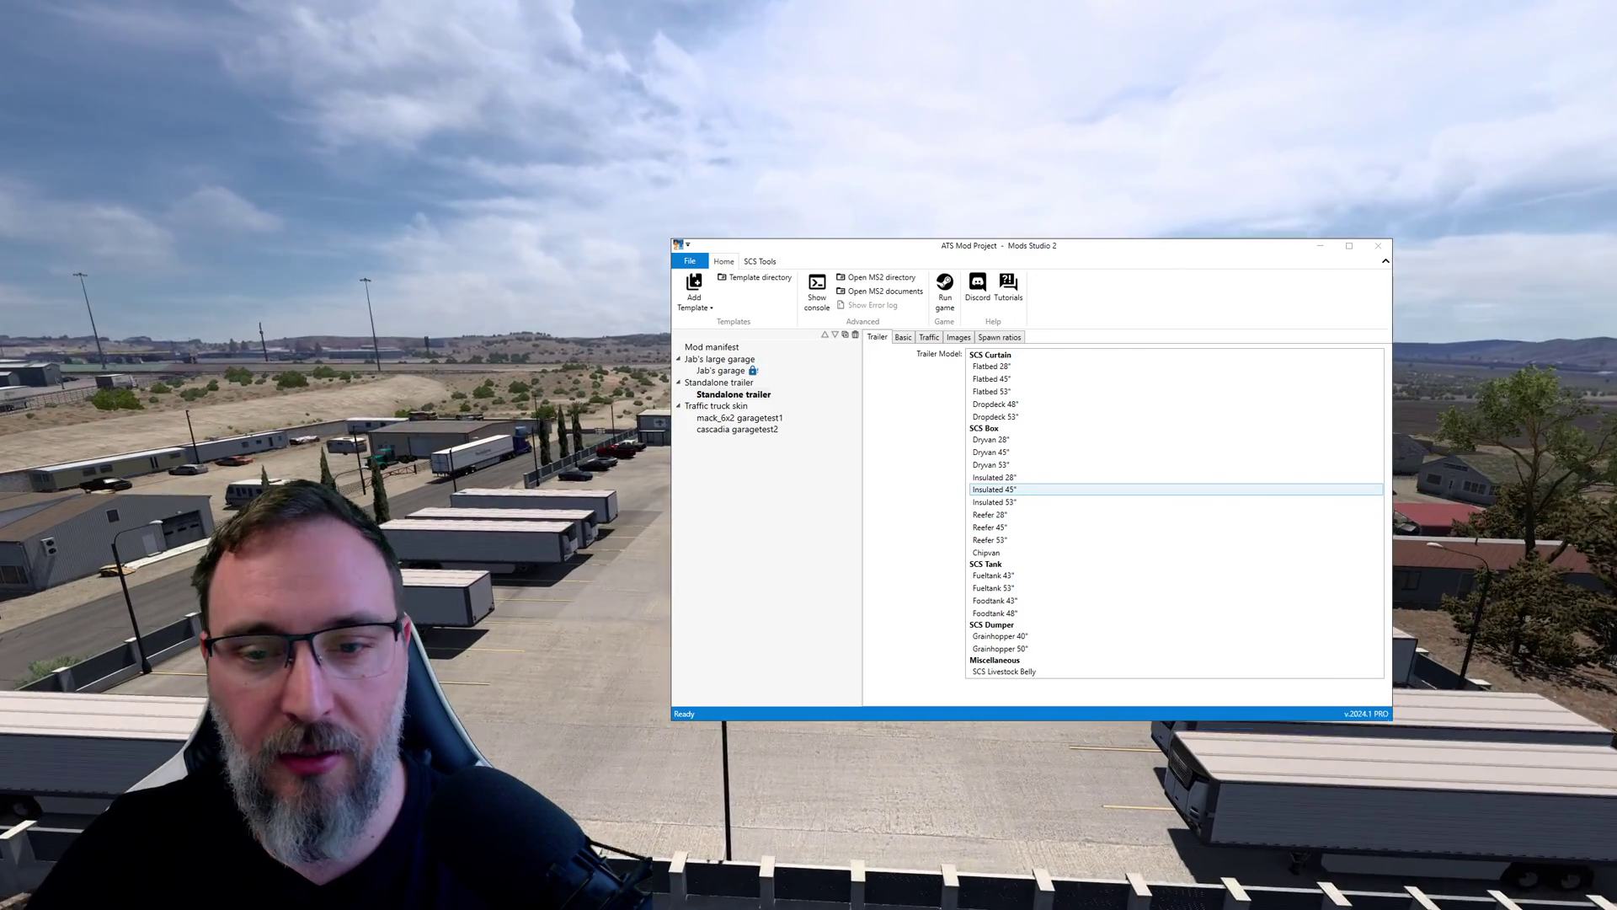
left_click(999, 491)
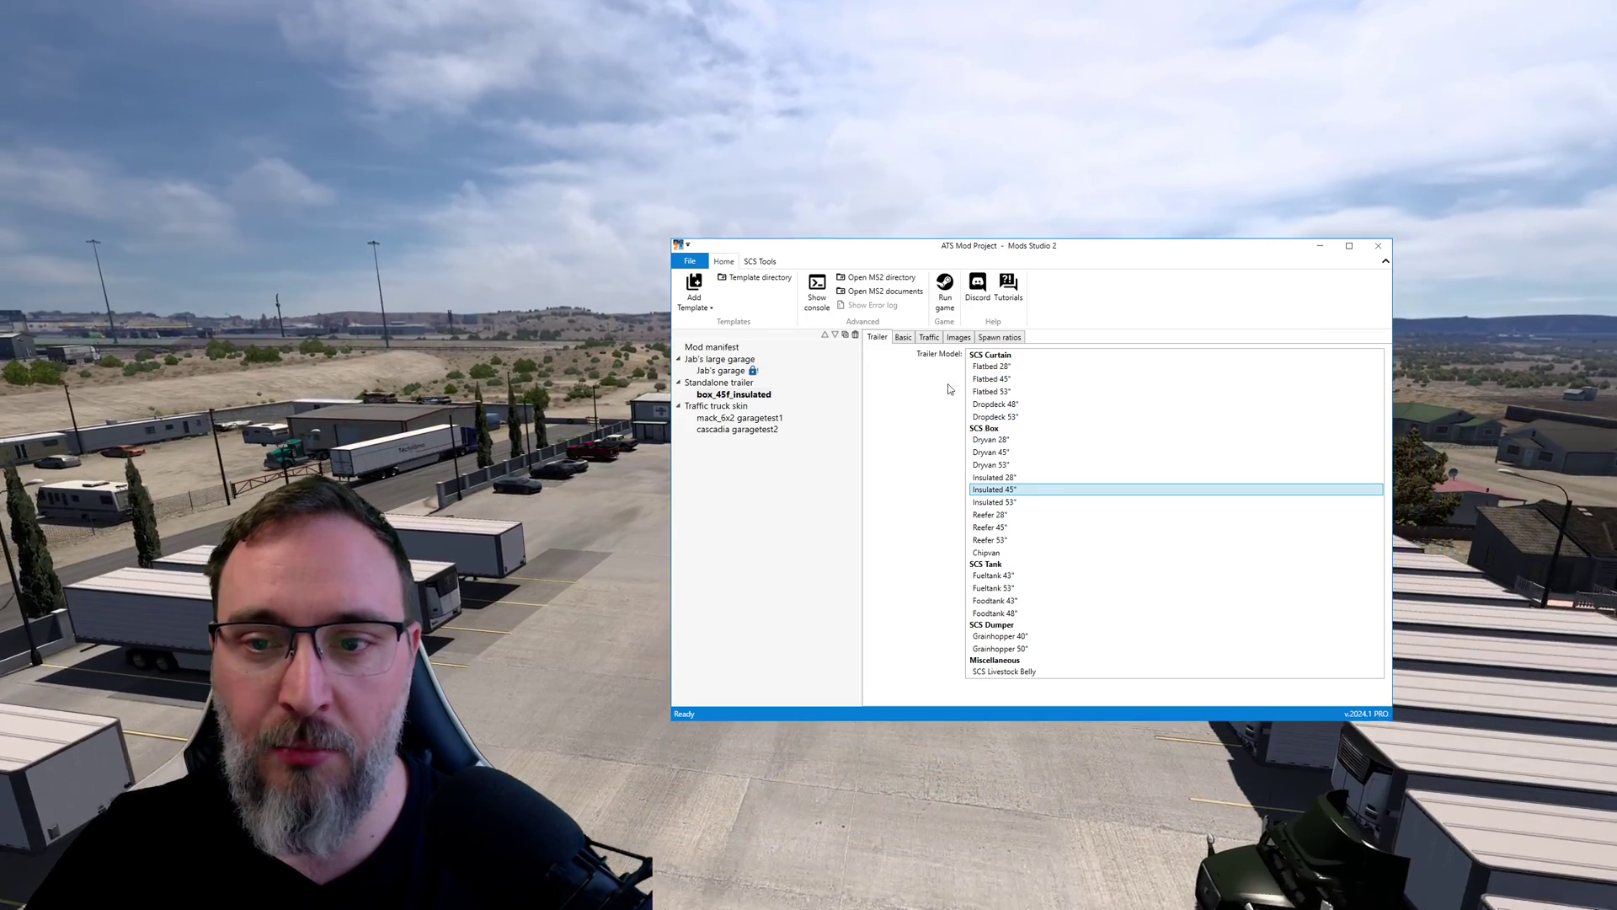
left_click(904, 338)
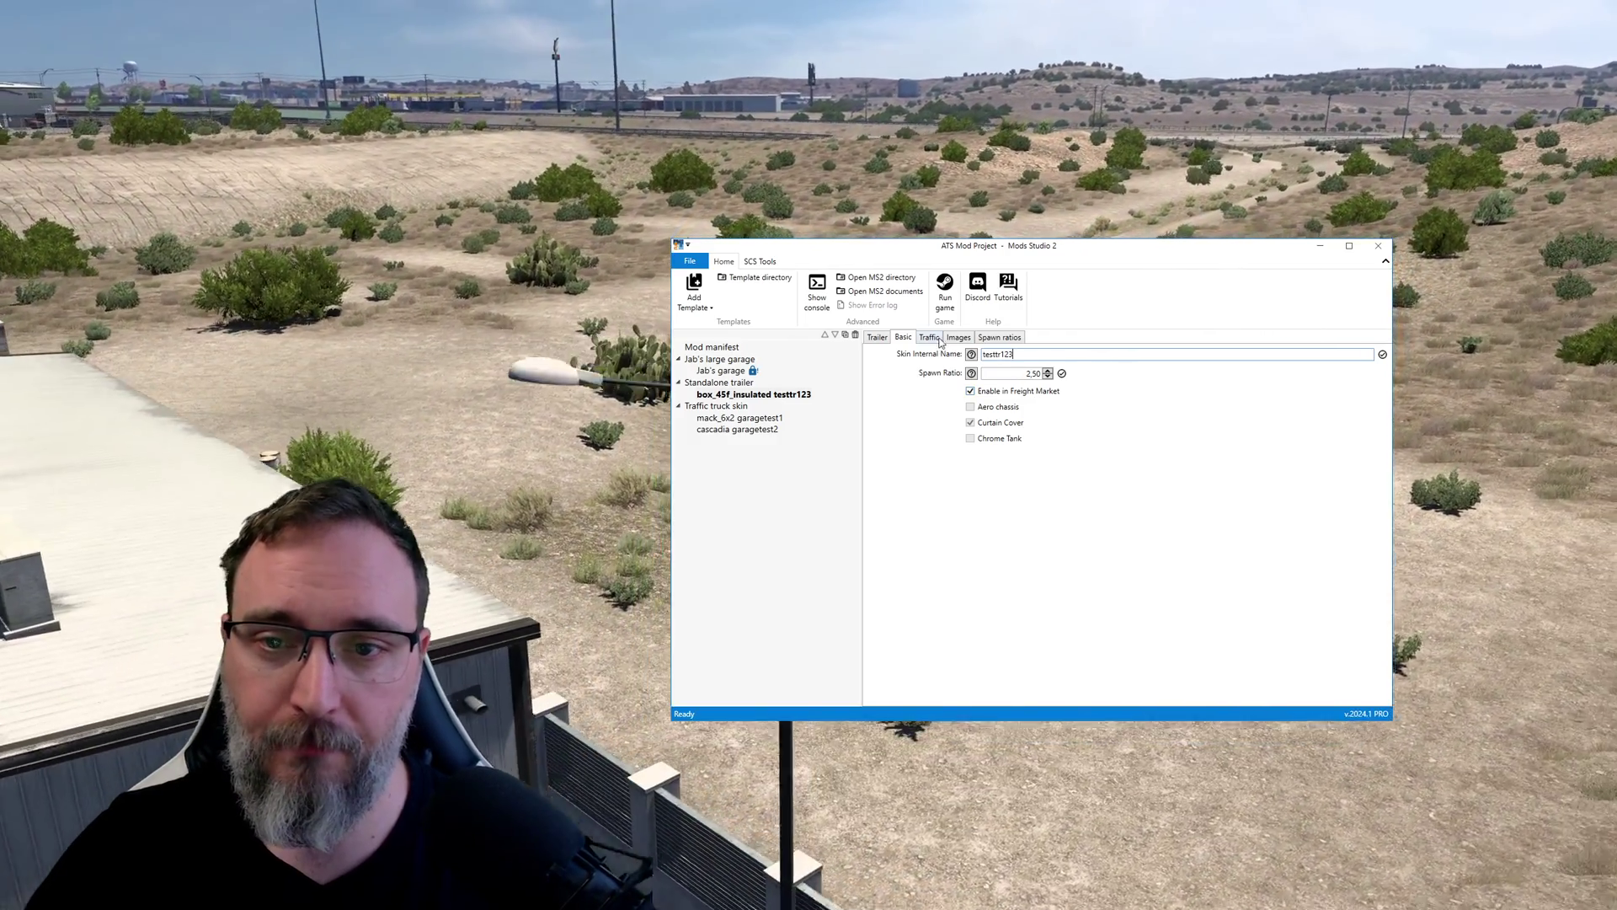
Step: Check the testtr123 trailer's traffic and spawn ratio settings and add Scs Box 45f insulated, dryvan, reefer.png as its image
left_click(933, 337)
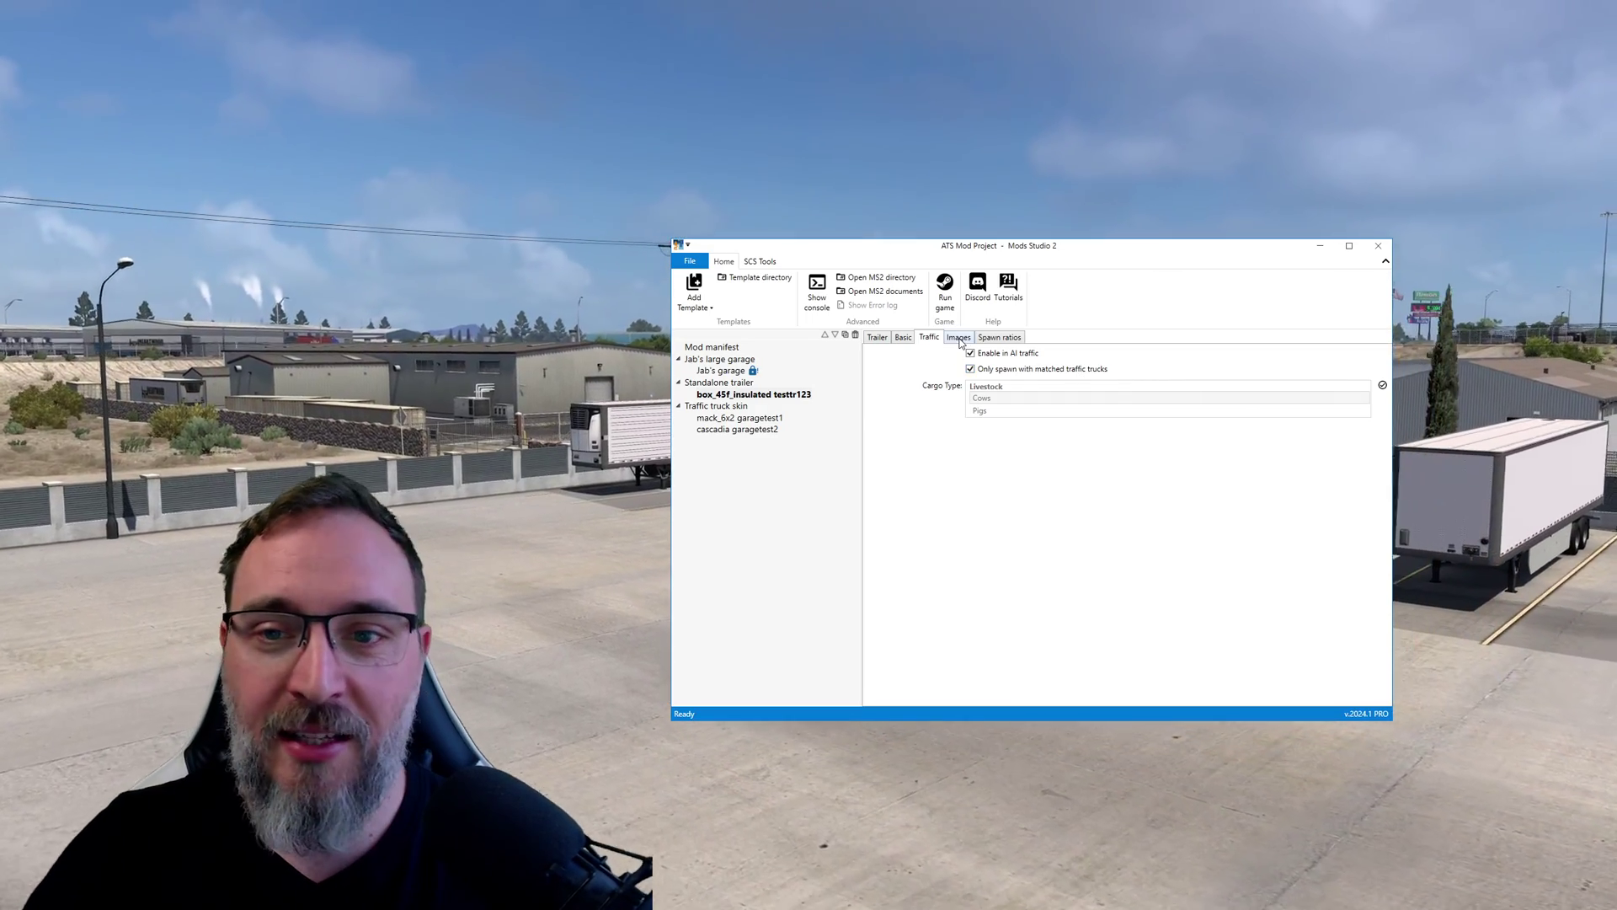
left_click(958, 337)
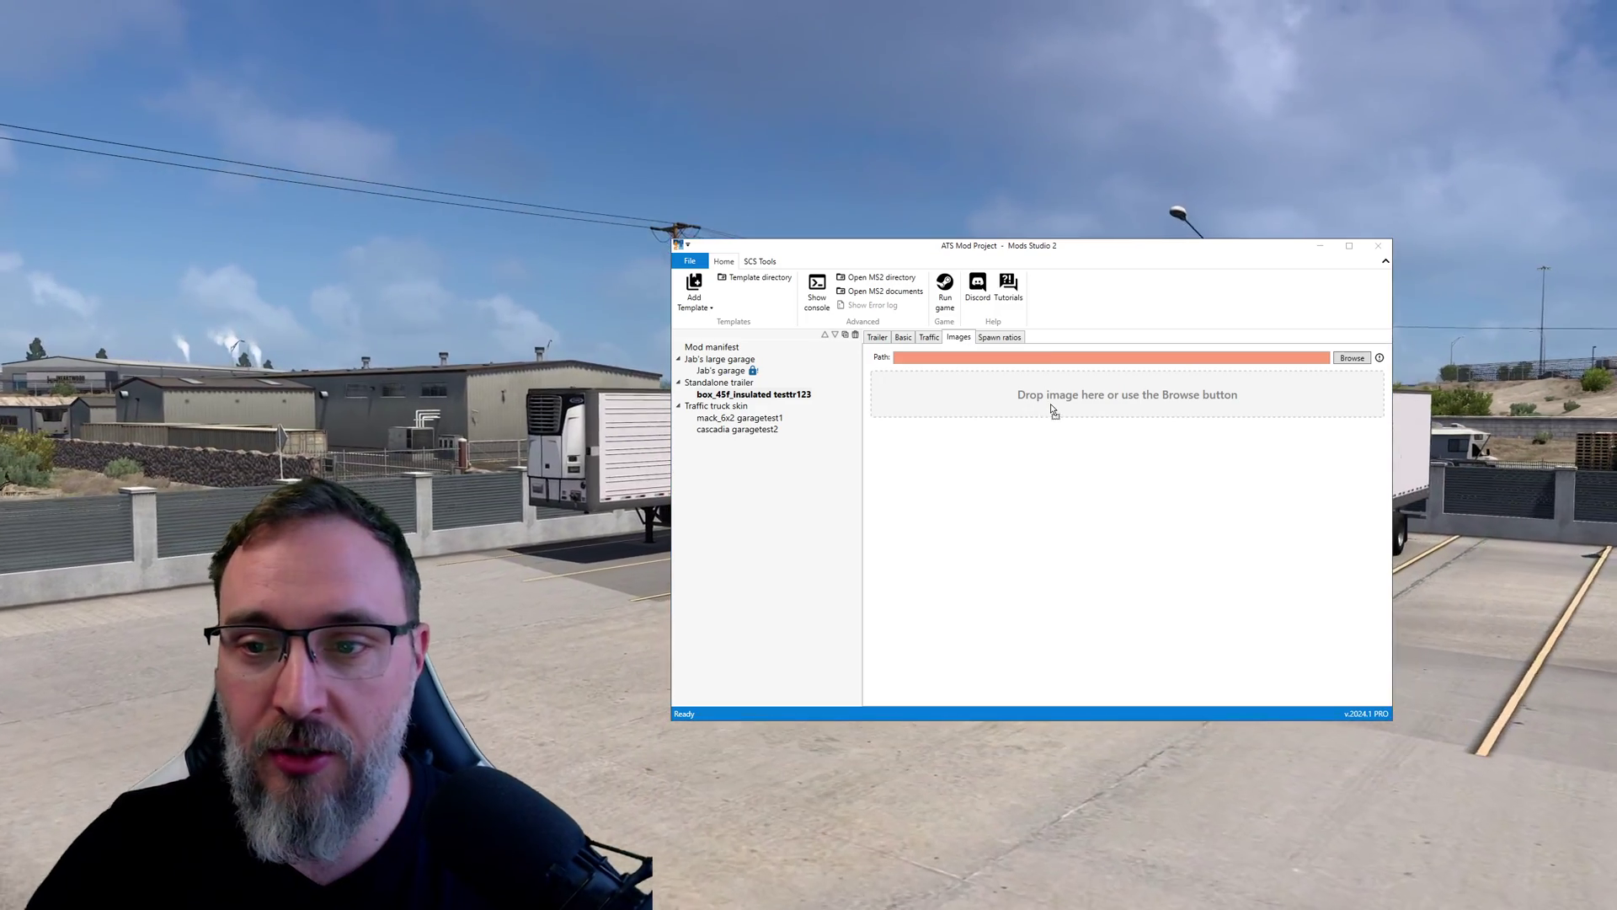
left_click_drag(1054, 411, 1055, 411)
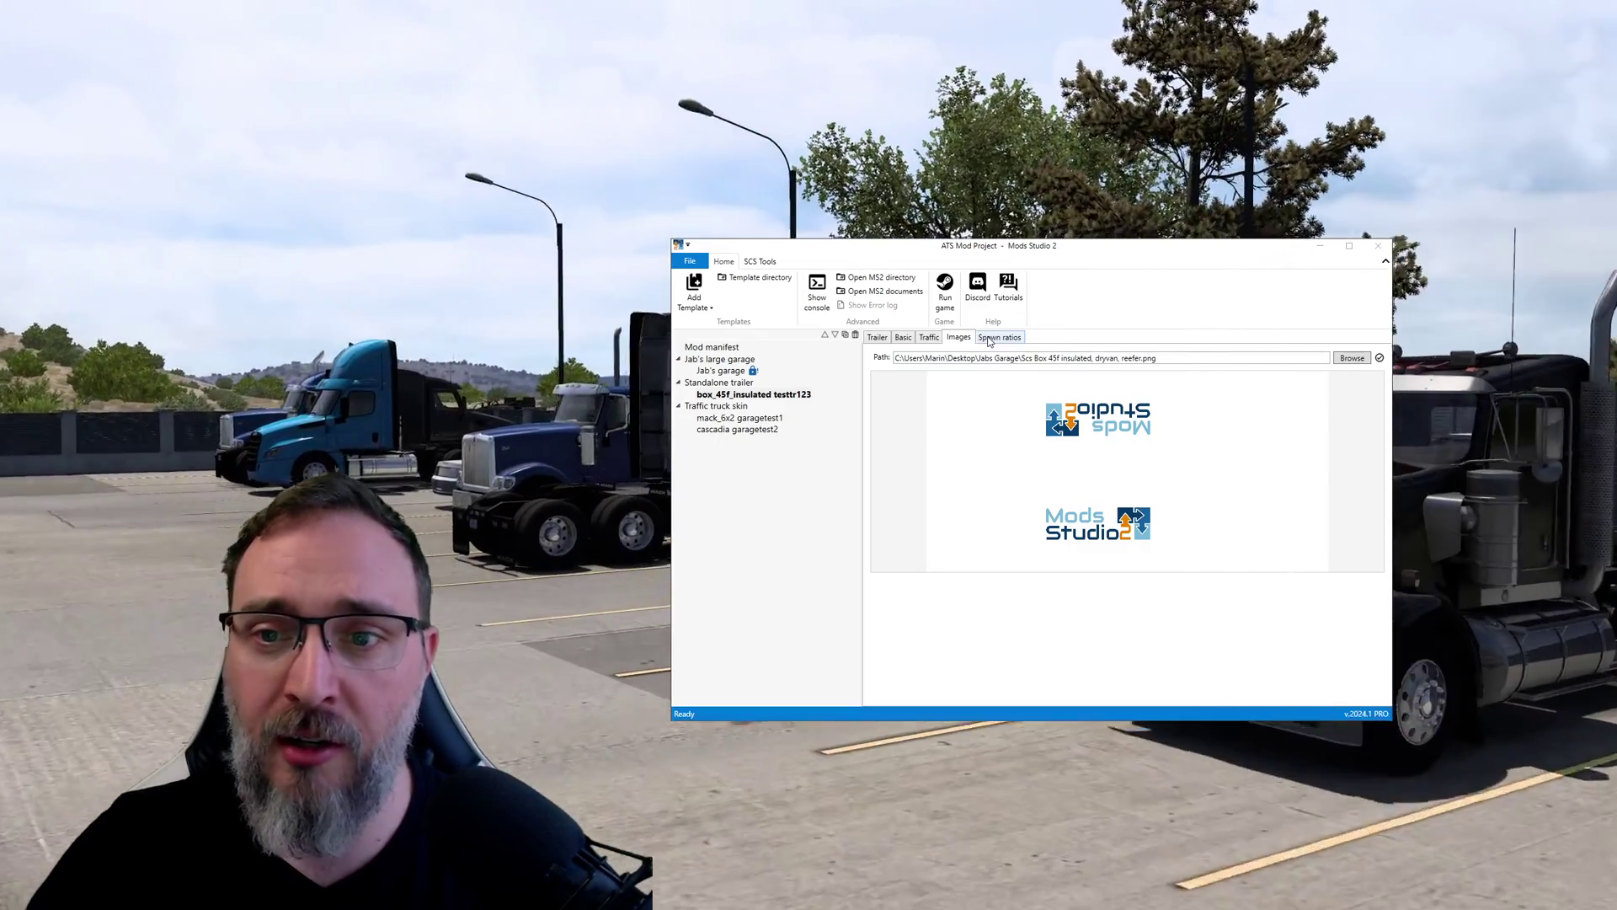
left_click(989, 338)
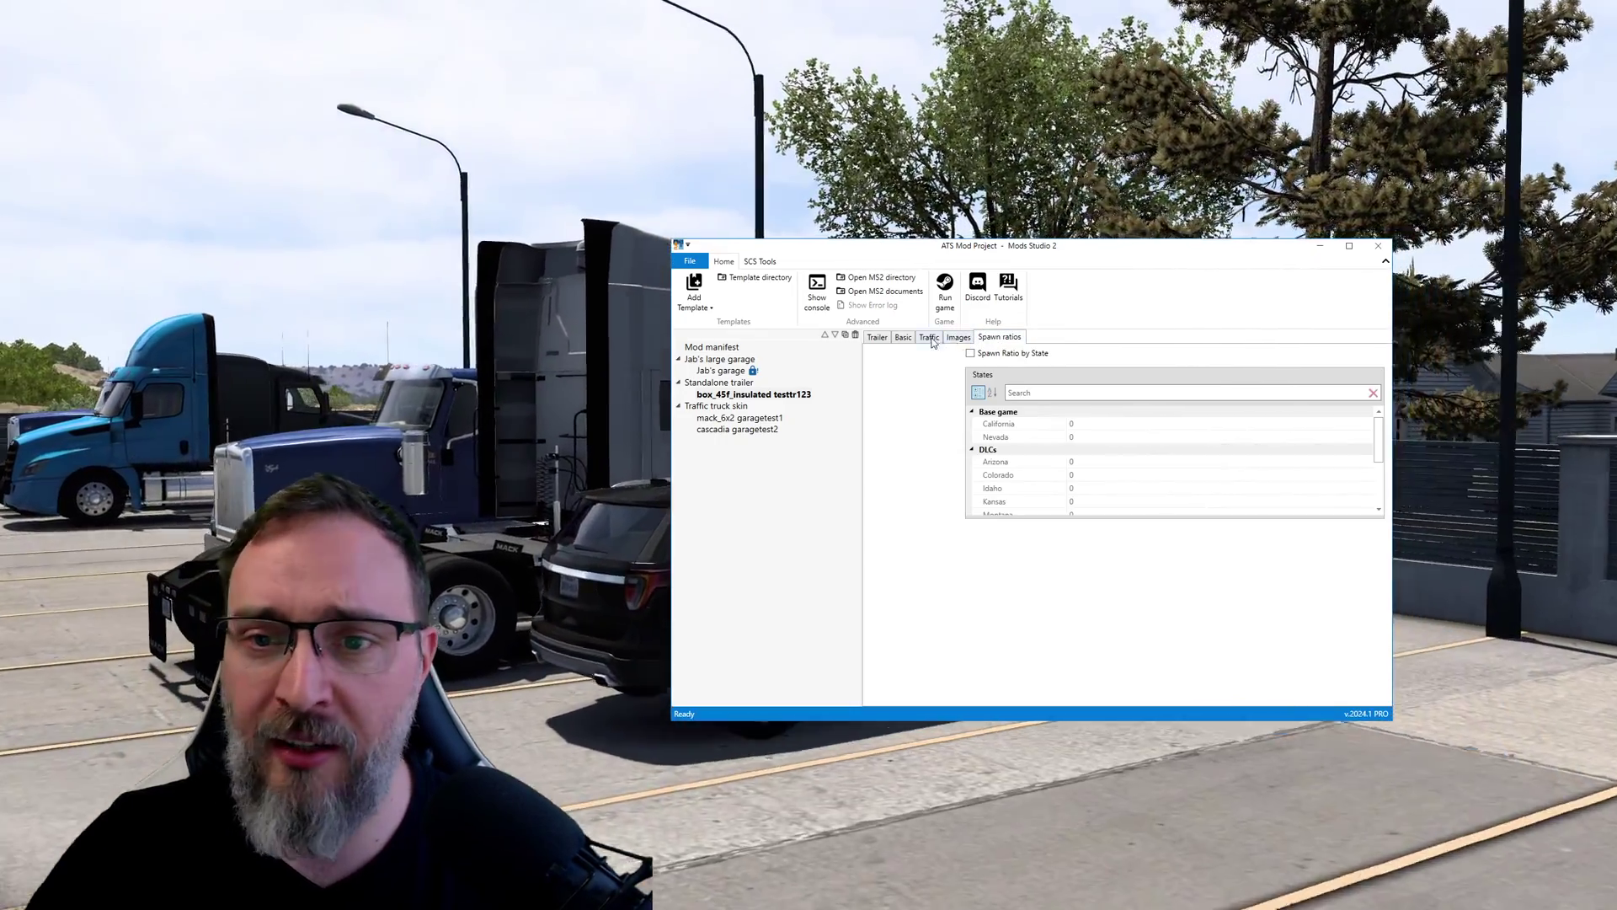
Step: Duplicate the box_45f_insulated testtr123 standalone trailer template twice
left_click(930, 337)
left_click(877, 338)
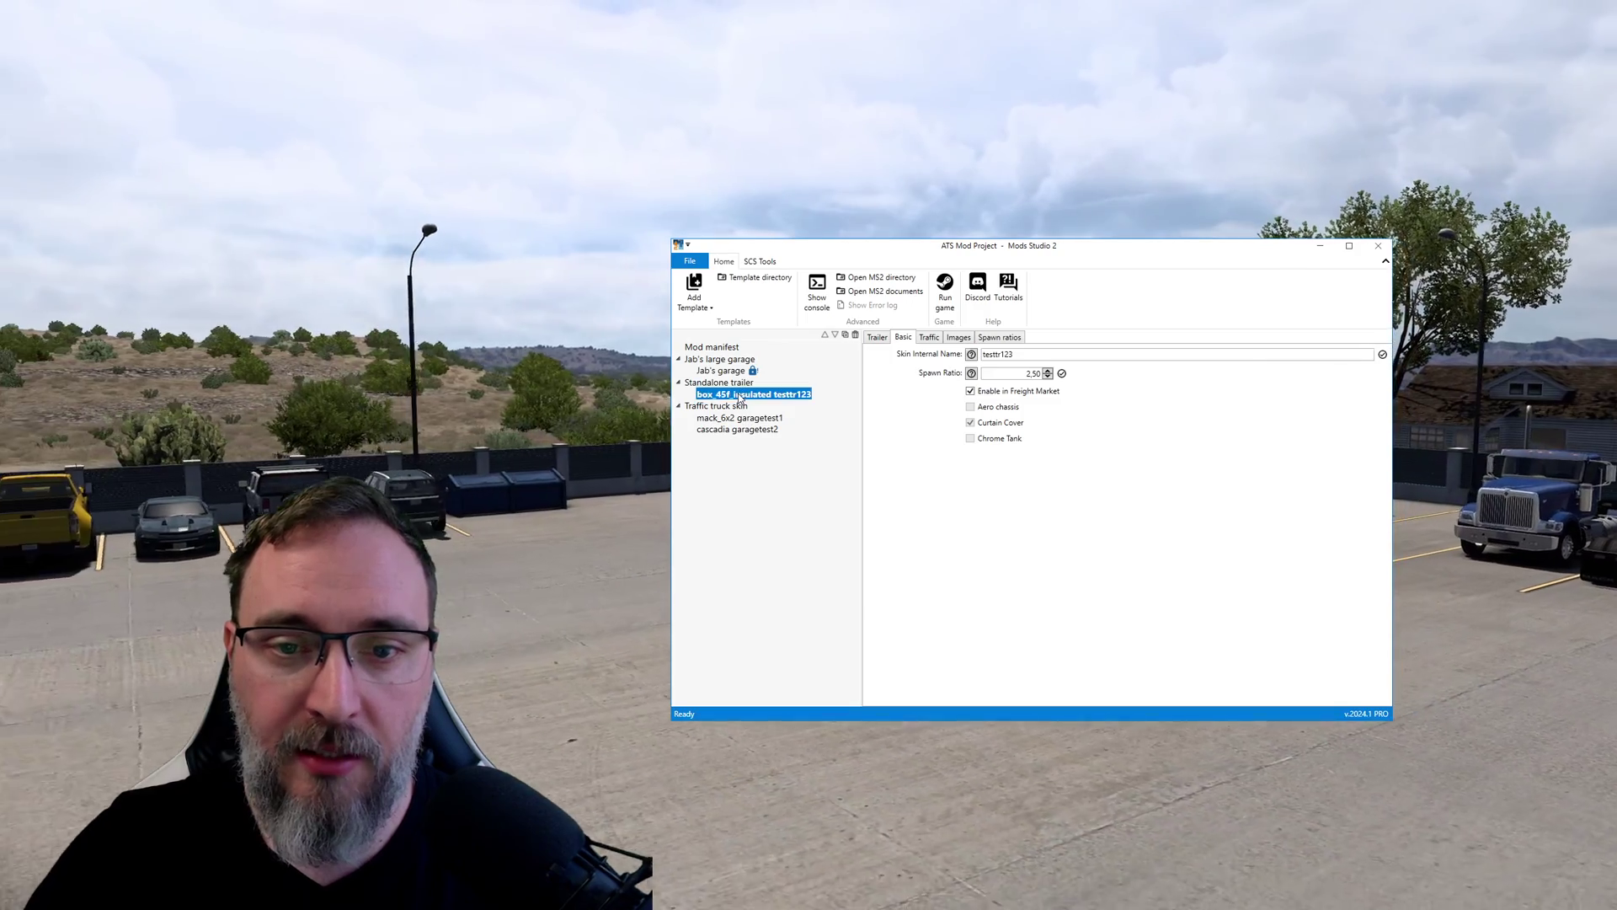
left_click(751, 399)
left_click(781, 451)
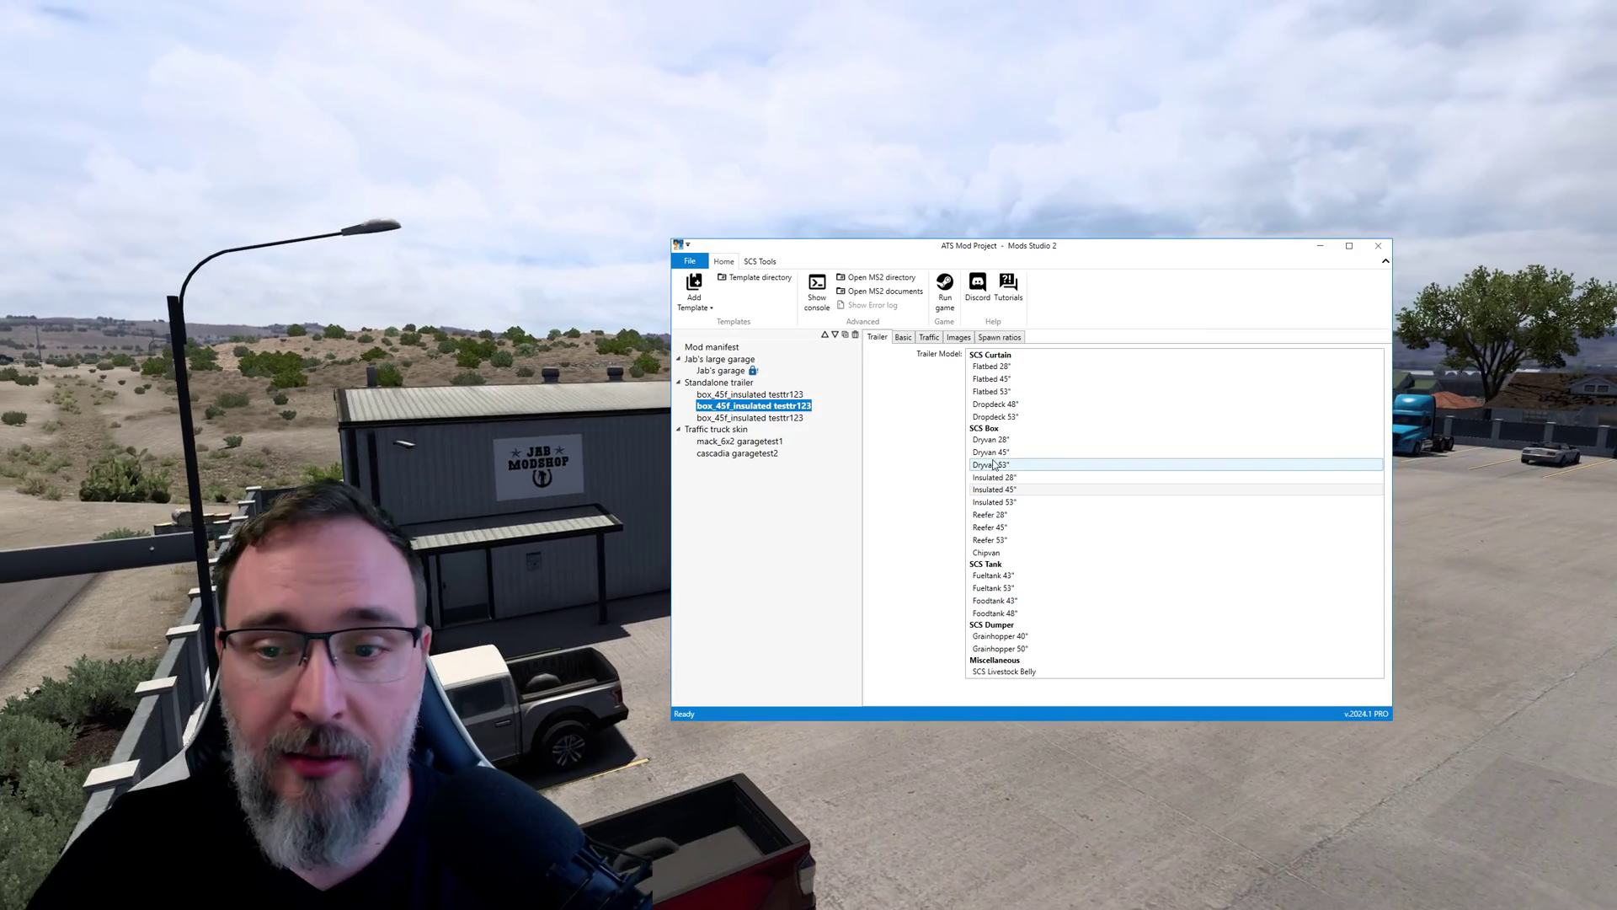
Step: Set the first trailer copy's model to SCS Curtain Dropdeck 53" and its internal name to testtr234
left_click(1002, 417)
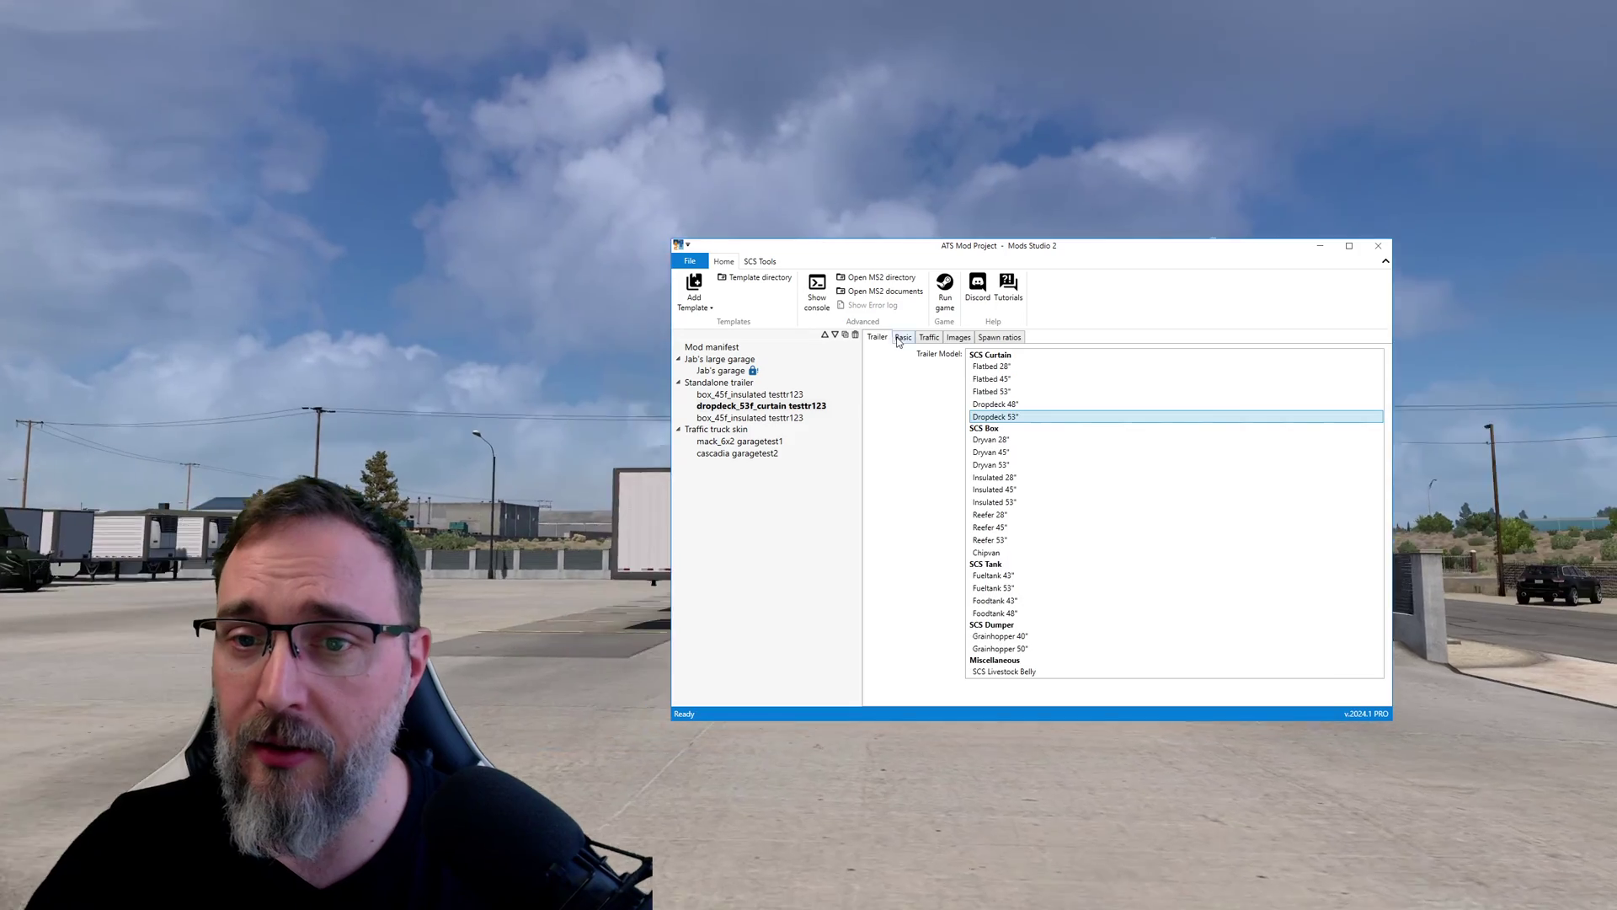
left_click(901, 337)
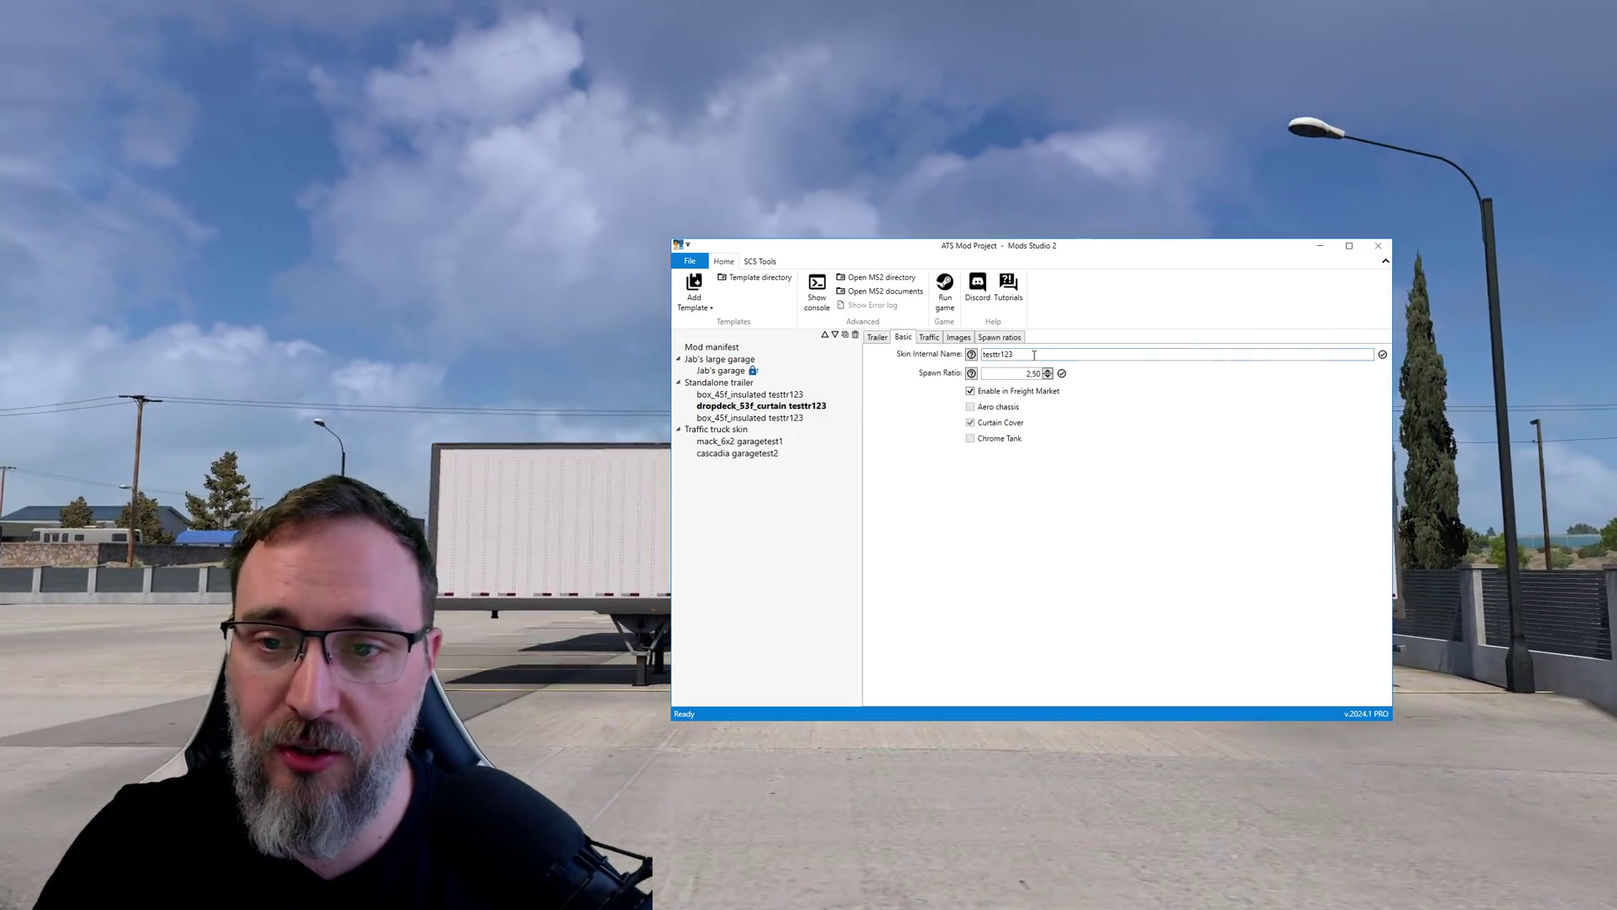
key("BackSpace")
key("BackSpace")
key("BackSpace")
type("234")
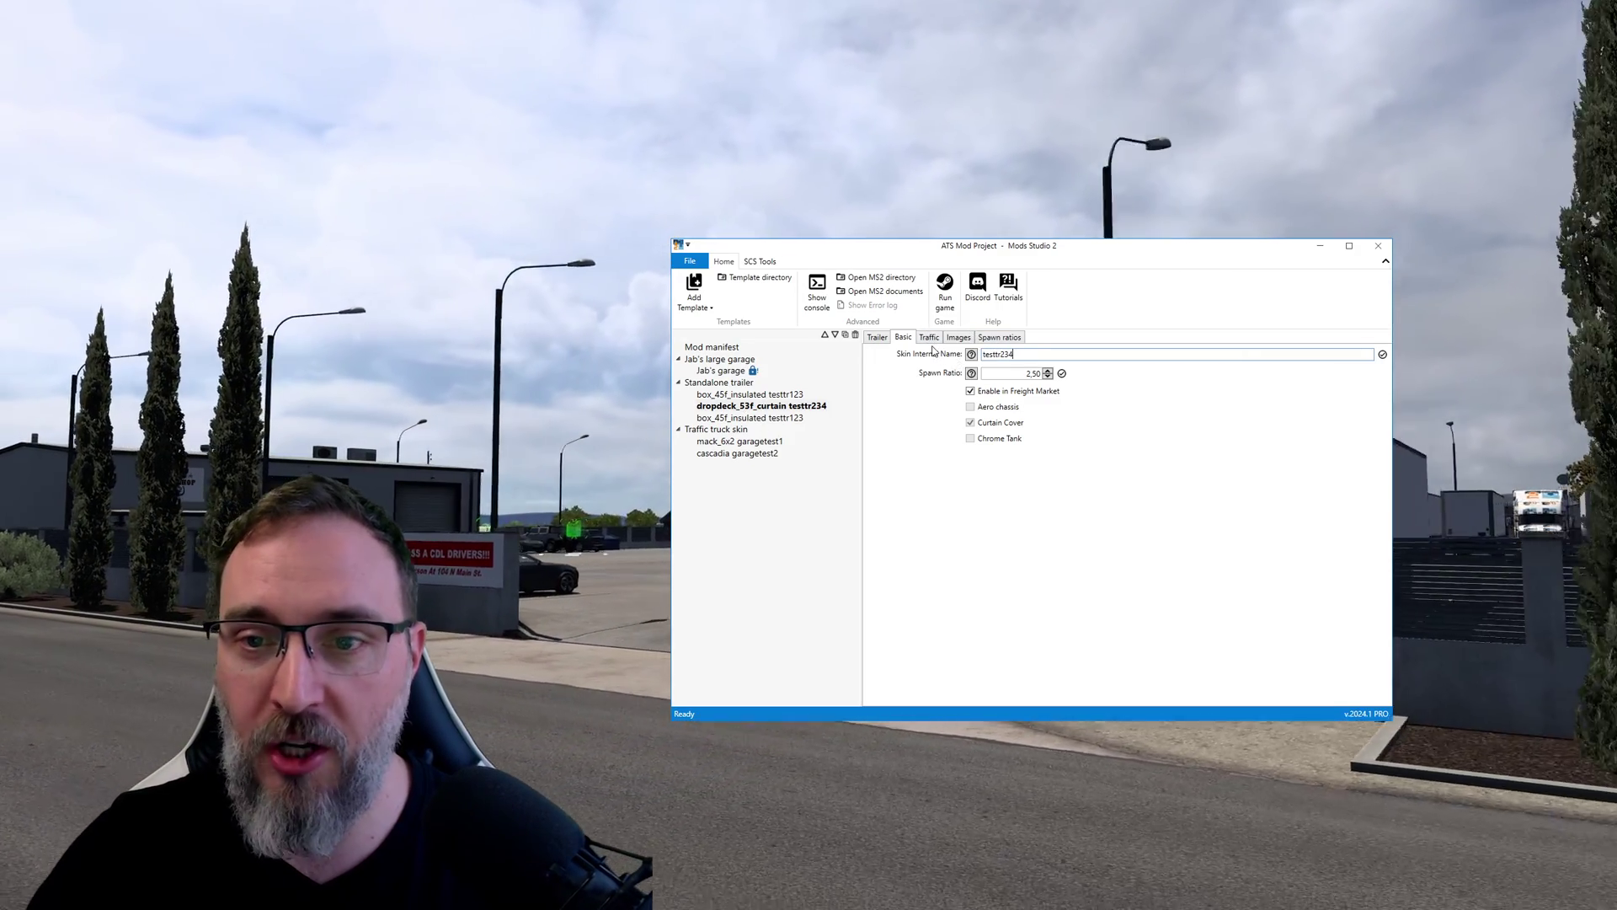
Step: Check the testtr234 trailer's traffic settings and replace its image with Scs Dropdeck 53f curtain.png
left_click(925, 339)
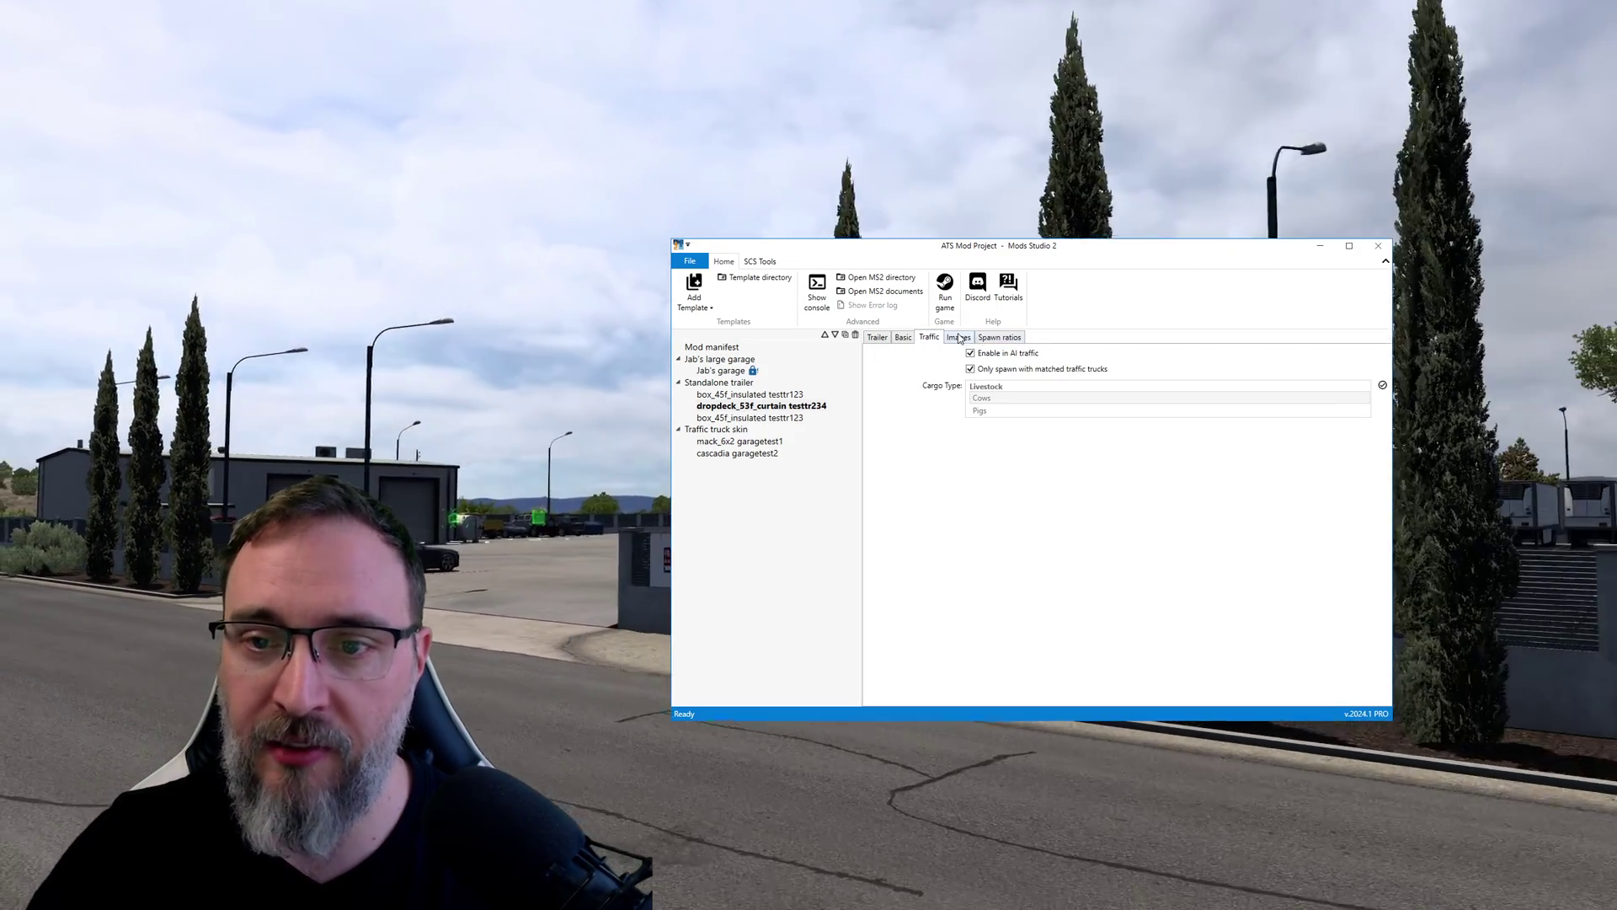
left_click(958, 337)
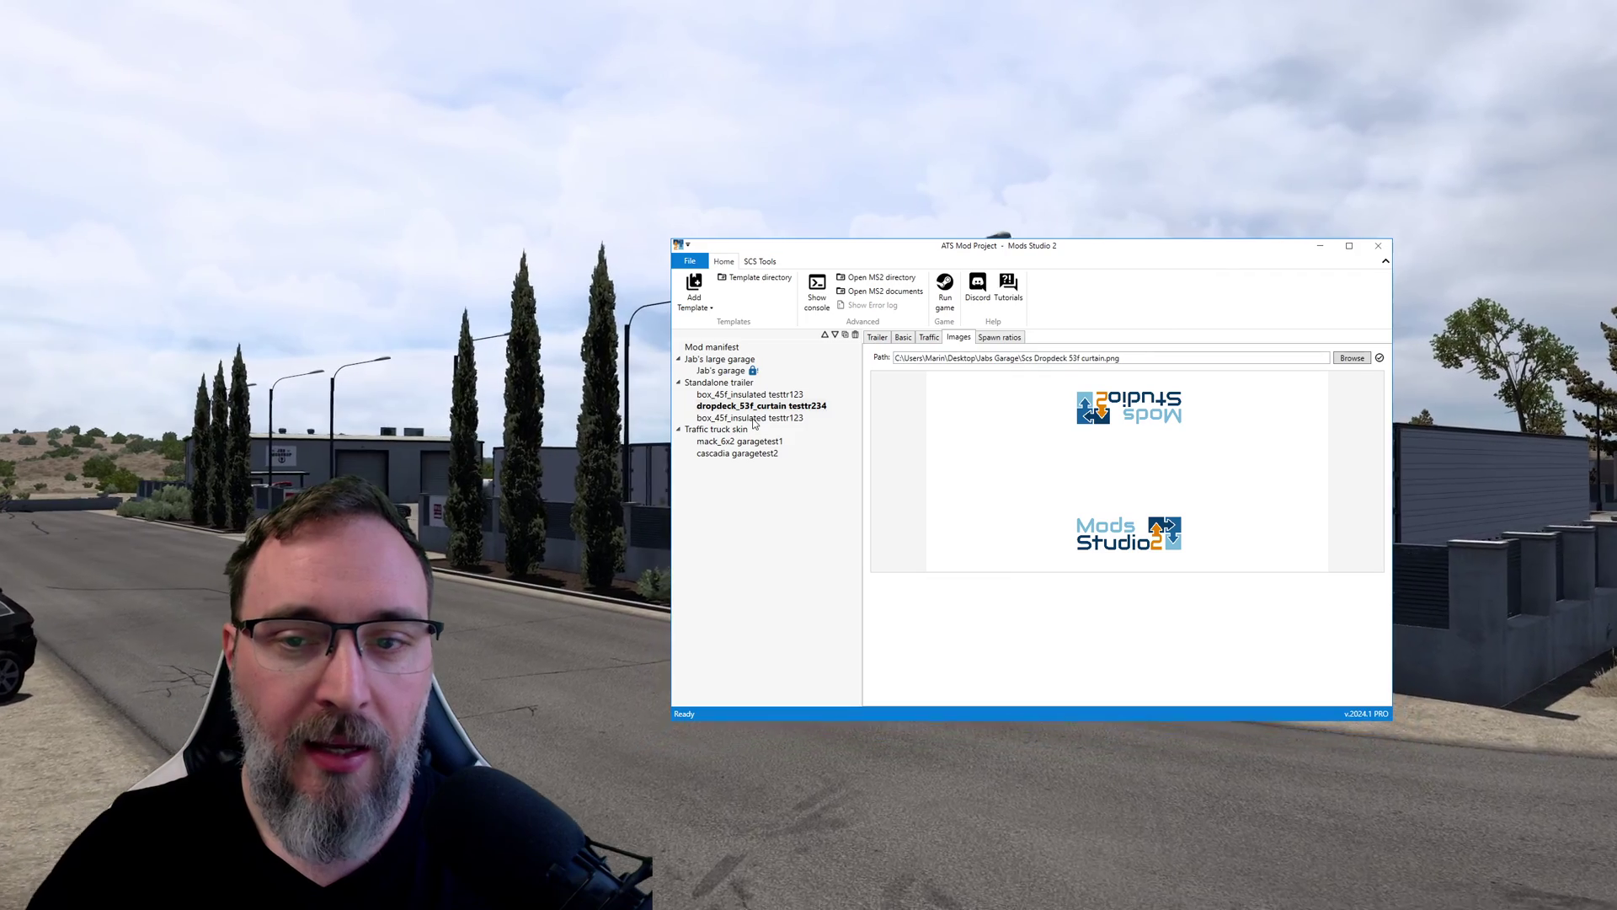
Step: Set the remaining trailer copy's model to SCS Curtain Flatbed 53" and its internal name to testtr345
left_click(721, 419)
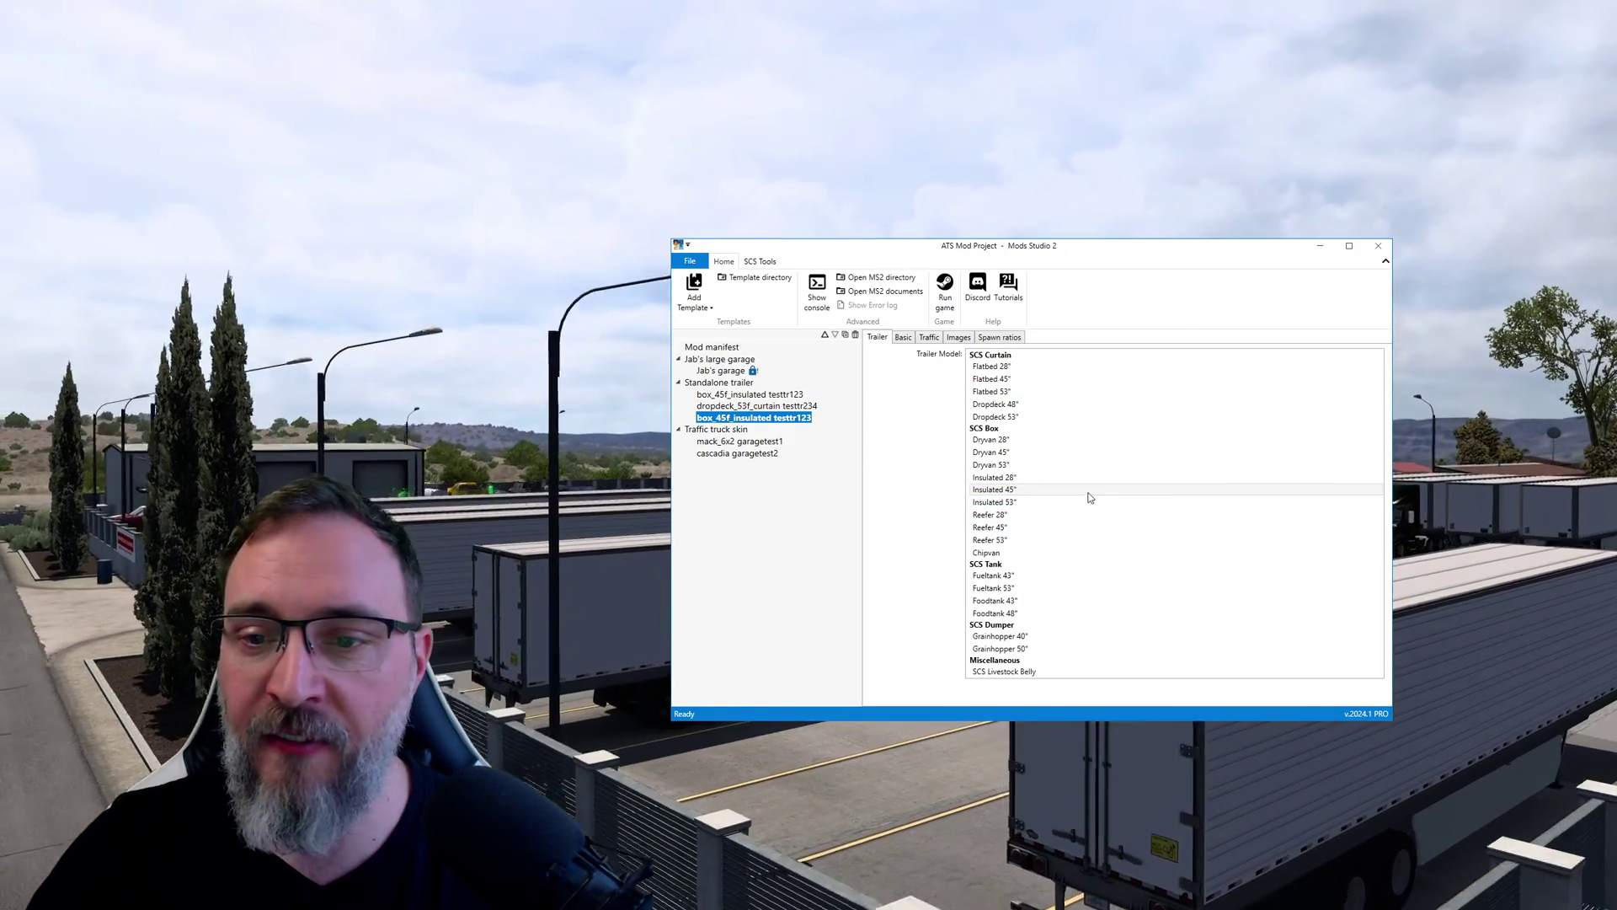
left_click(991, 393)
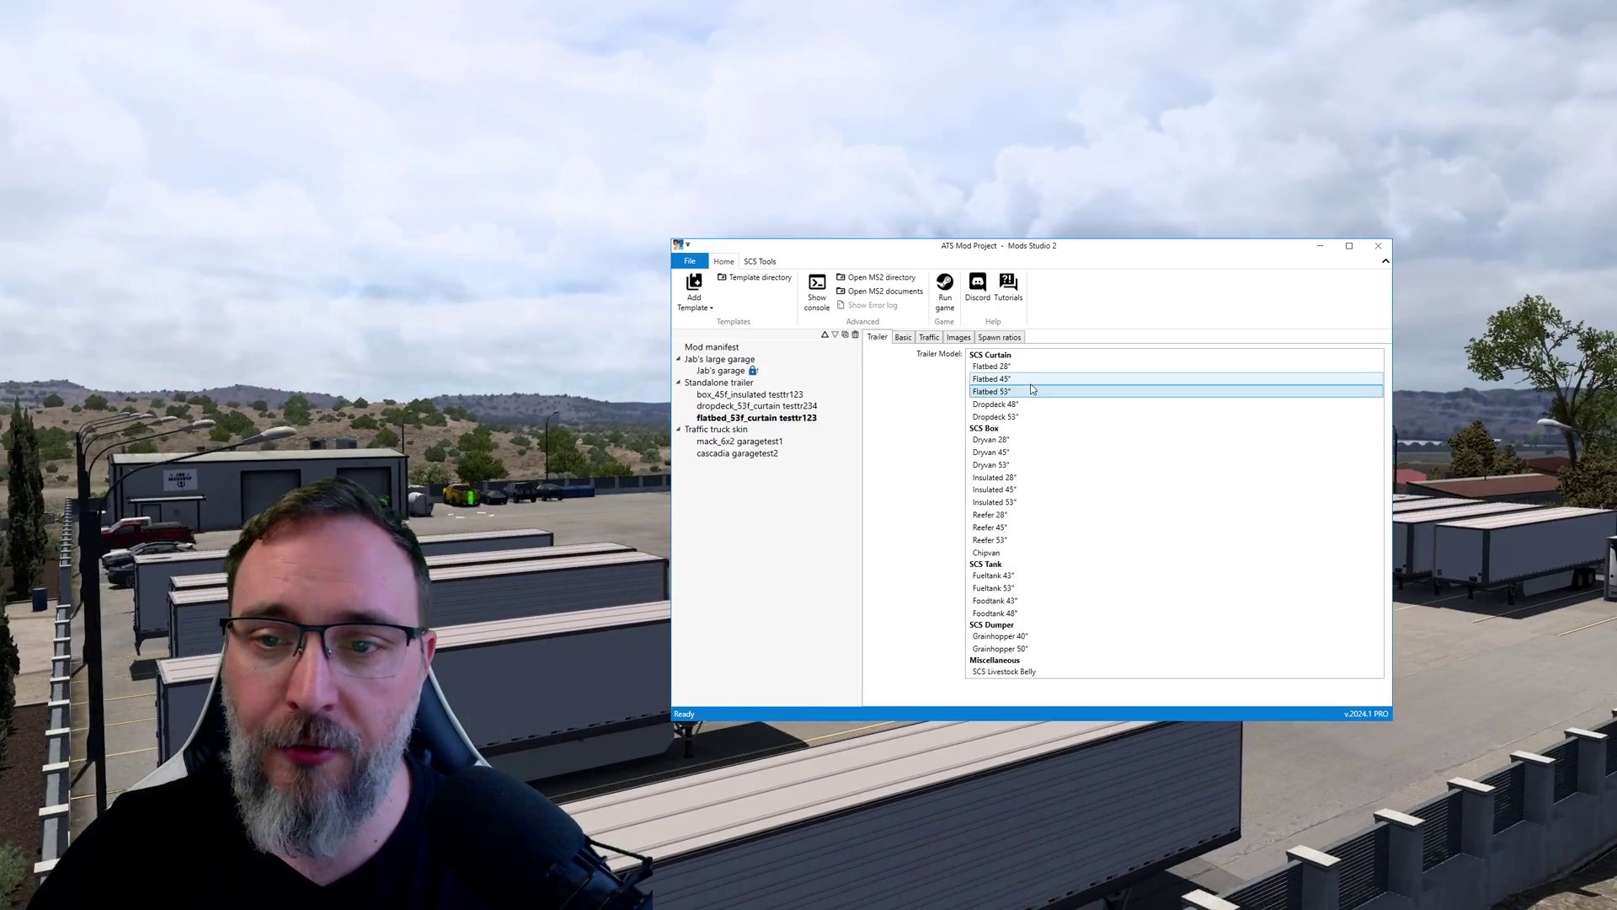
left_click(903, 337)
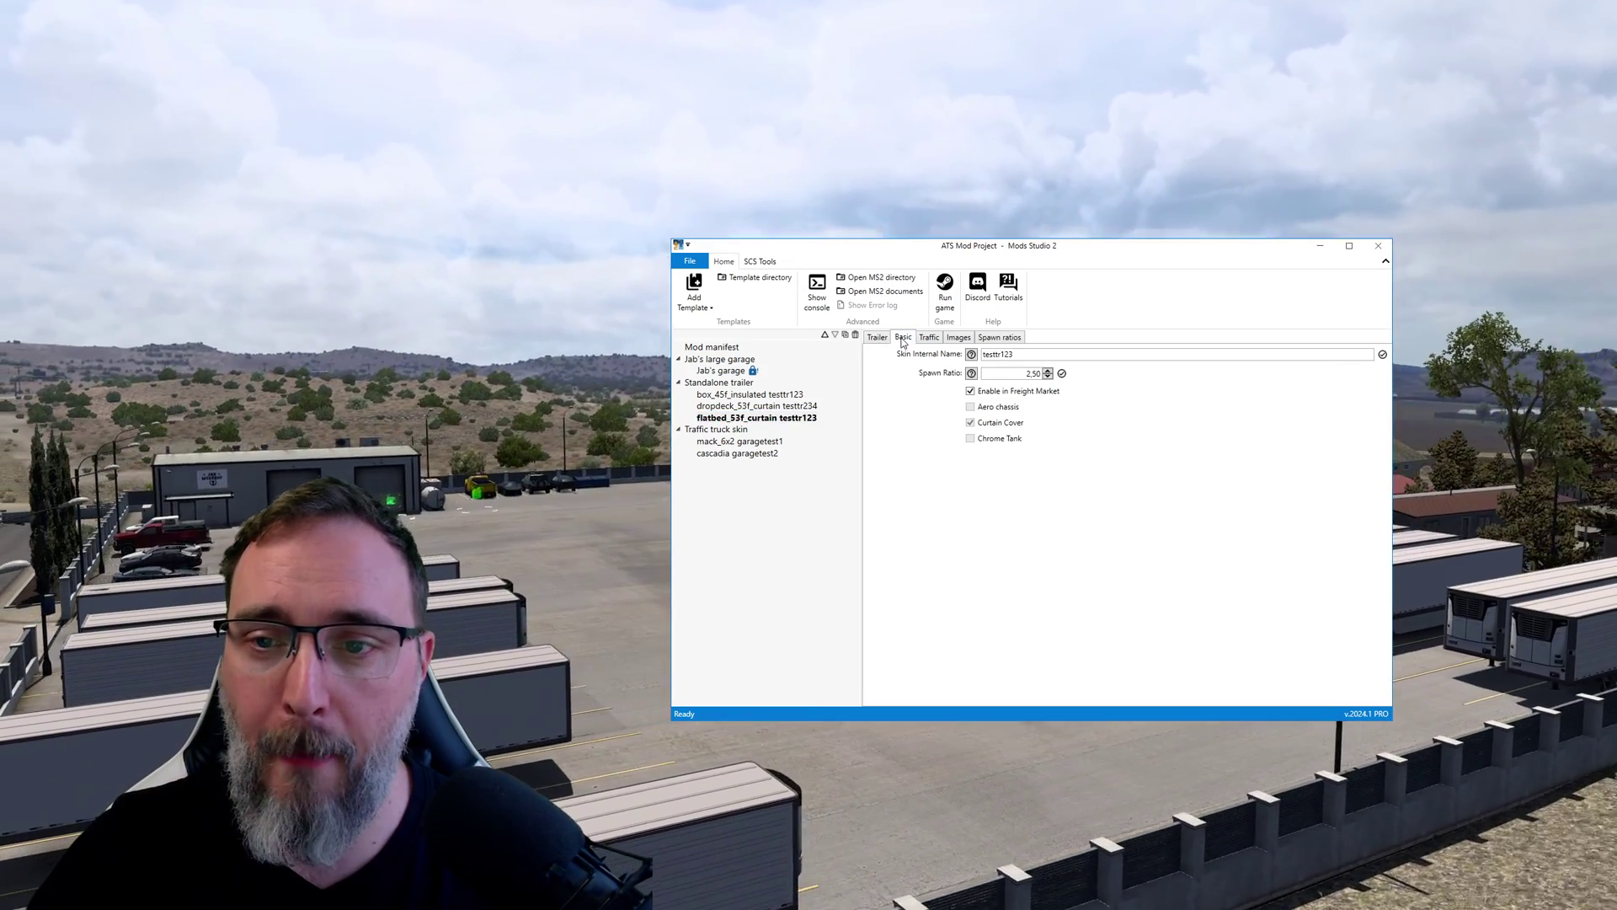
left_click_drag(1001, 354, 1134, 352)
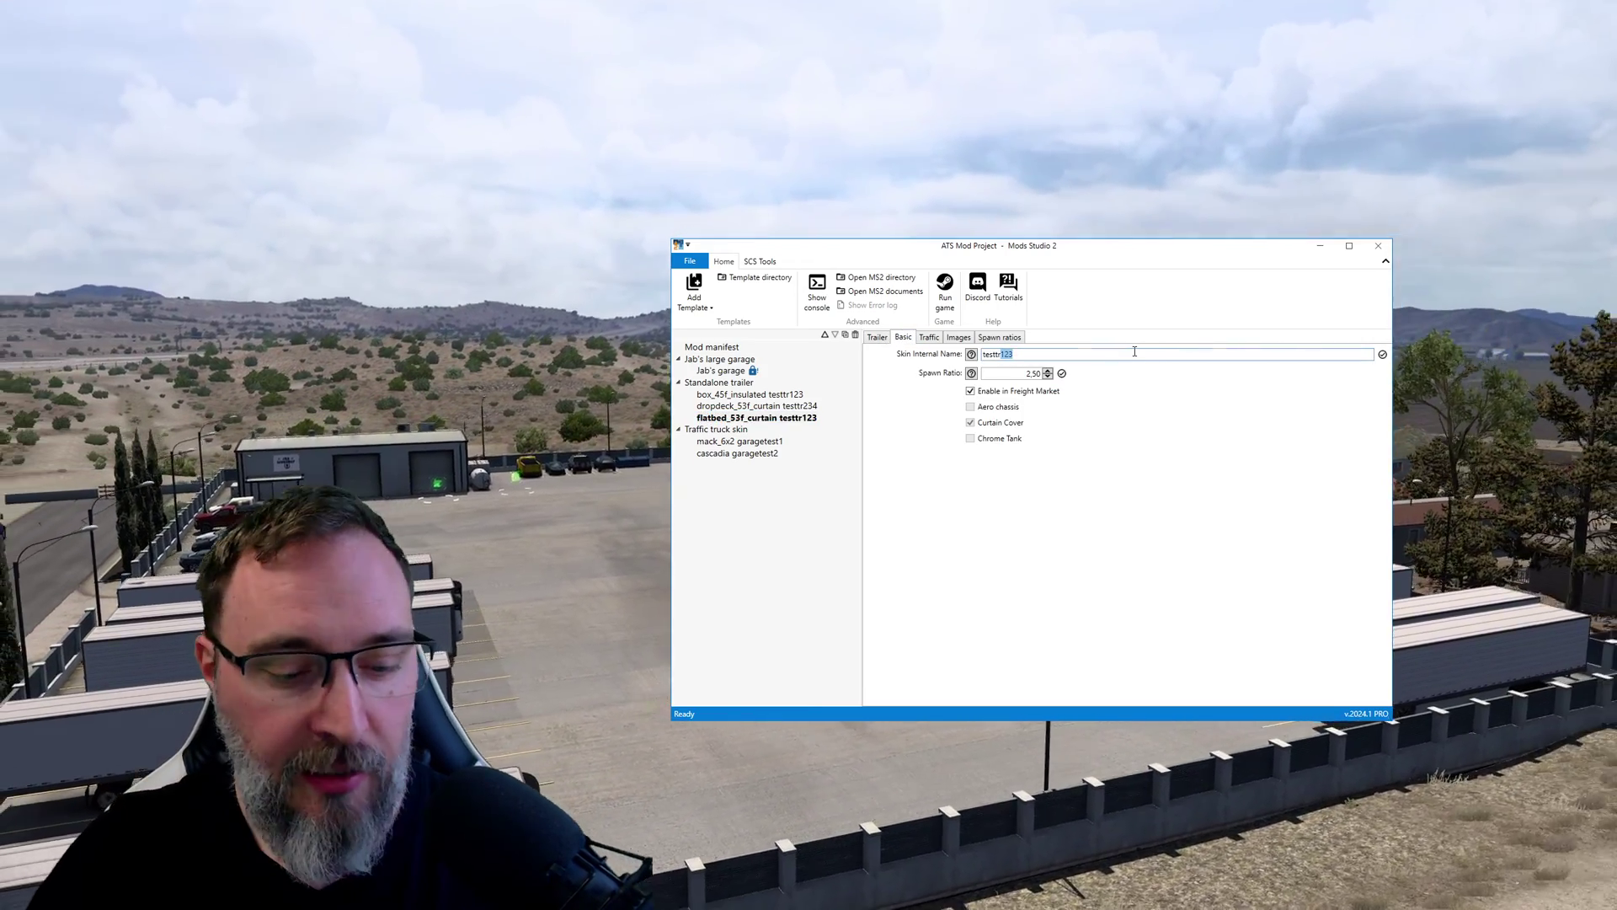
type("345")
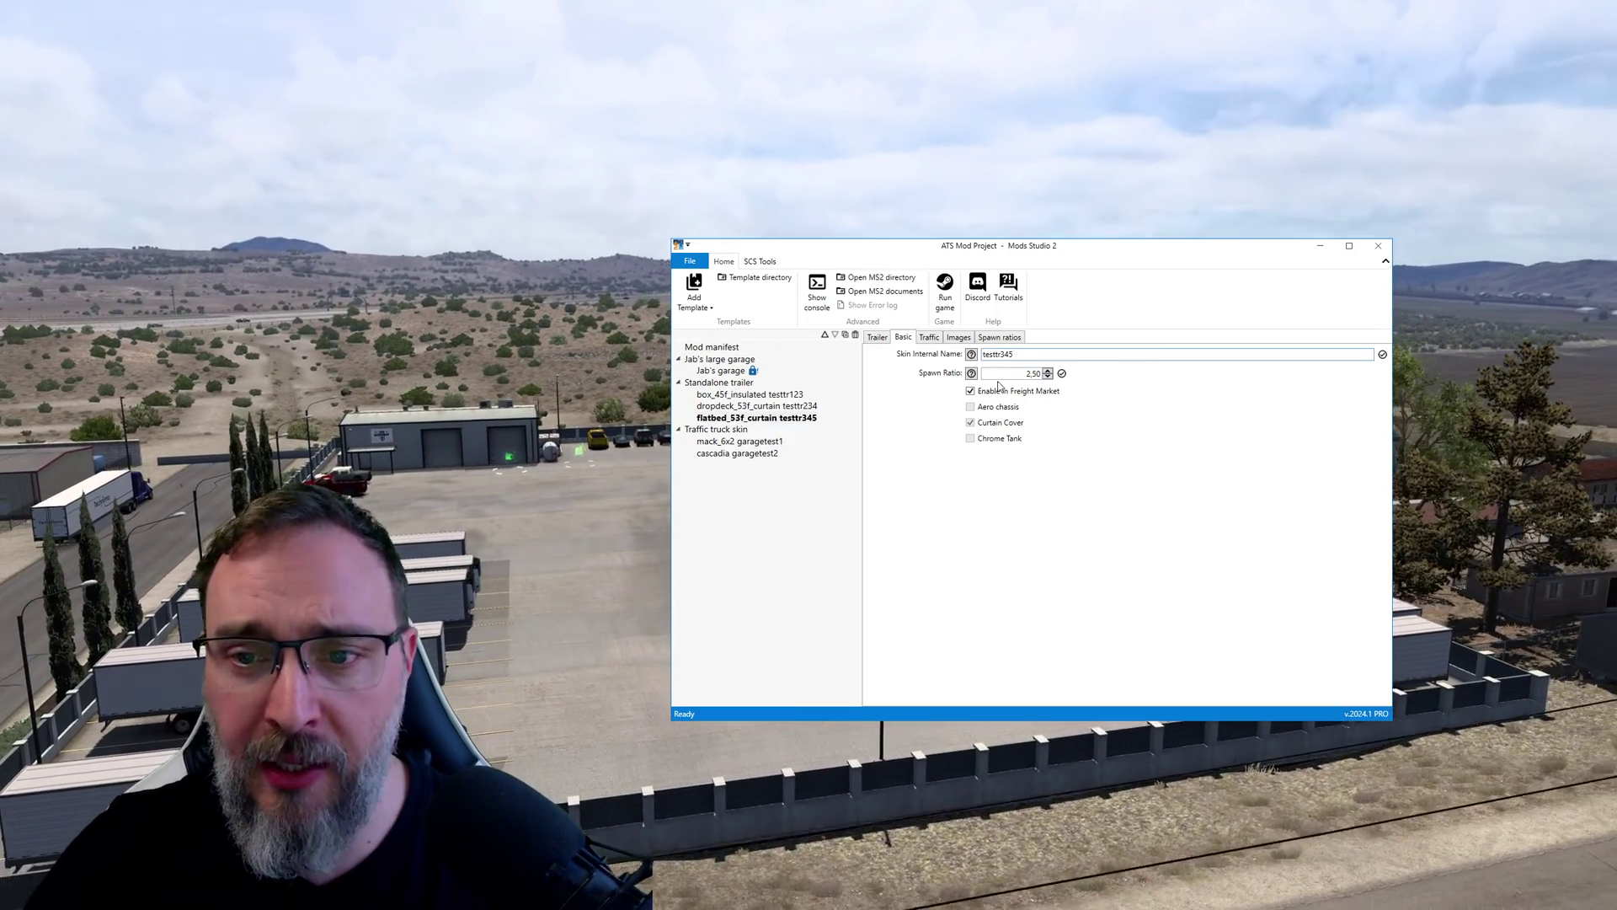
Step: Check the testtr345 trailer's traffic settings and replace its image with Scs Flatbed 53f curtain.png
left_click(929, 337)
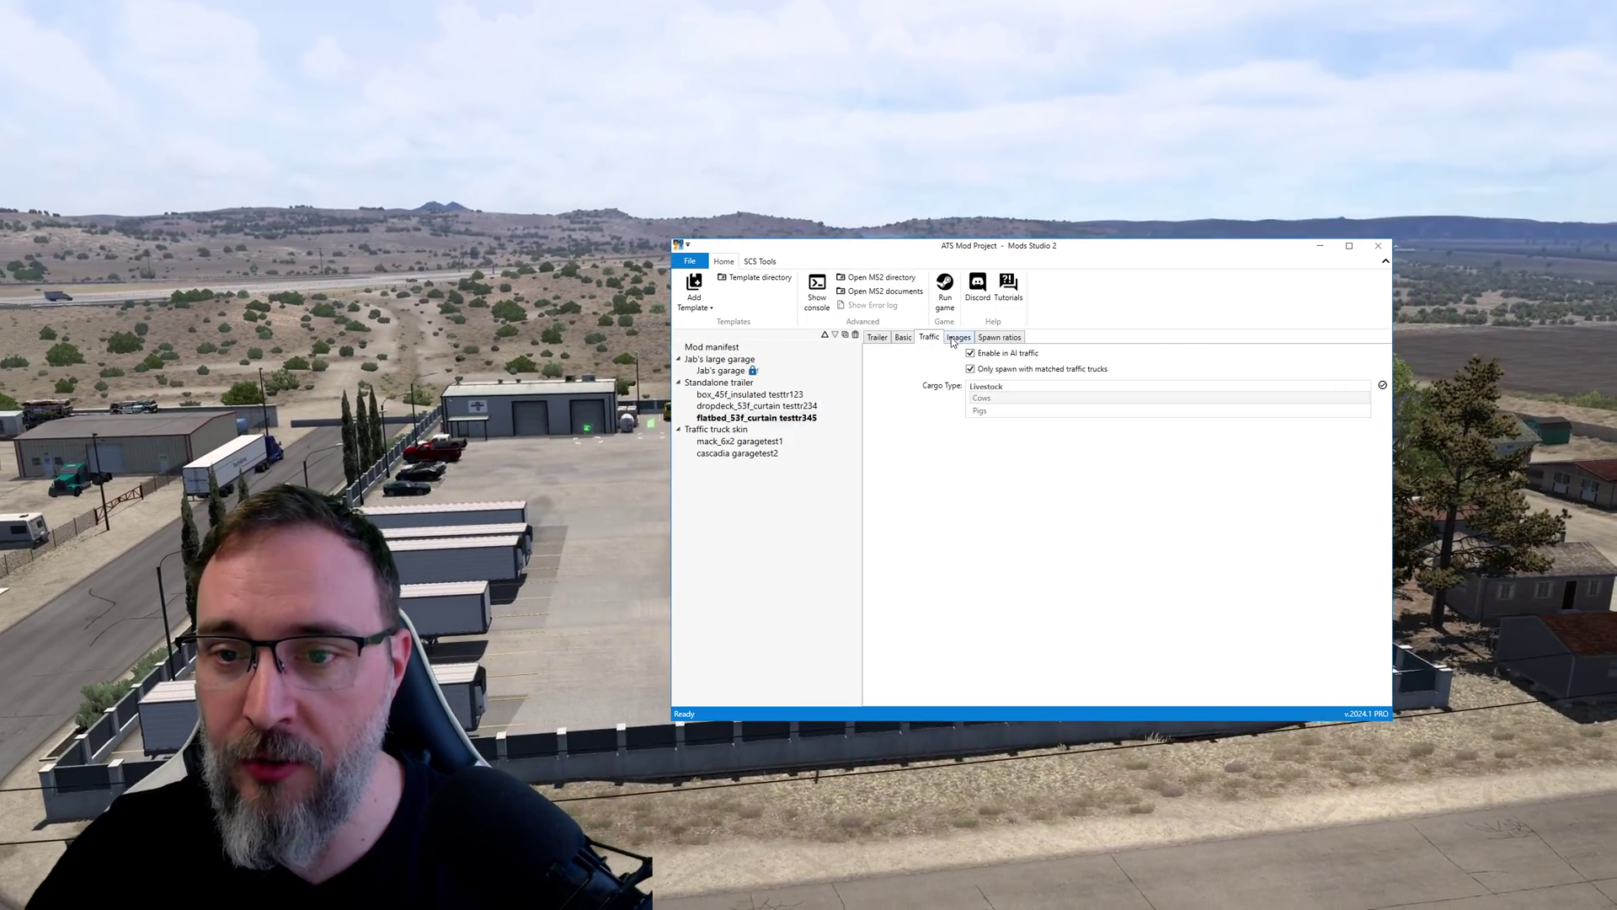
left_click(958, 336)
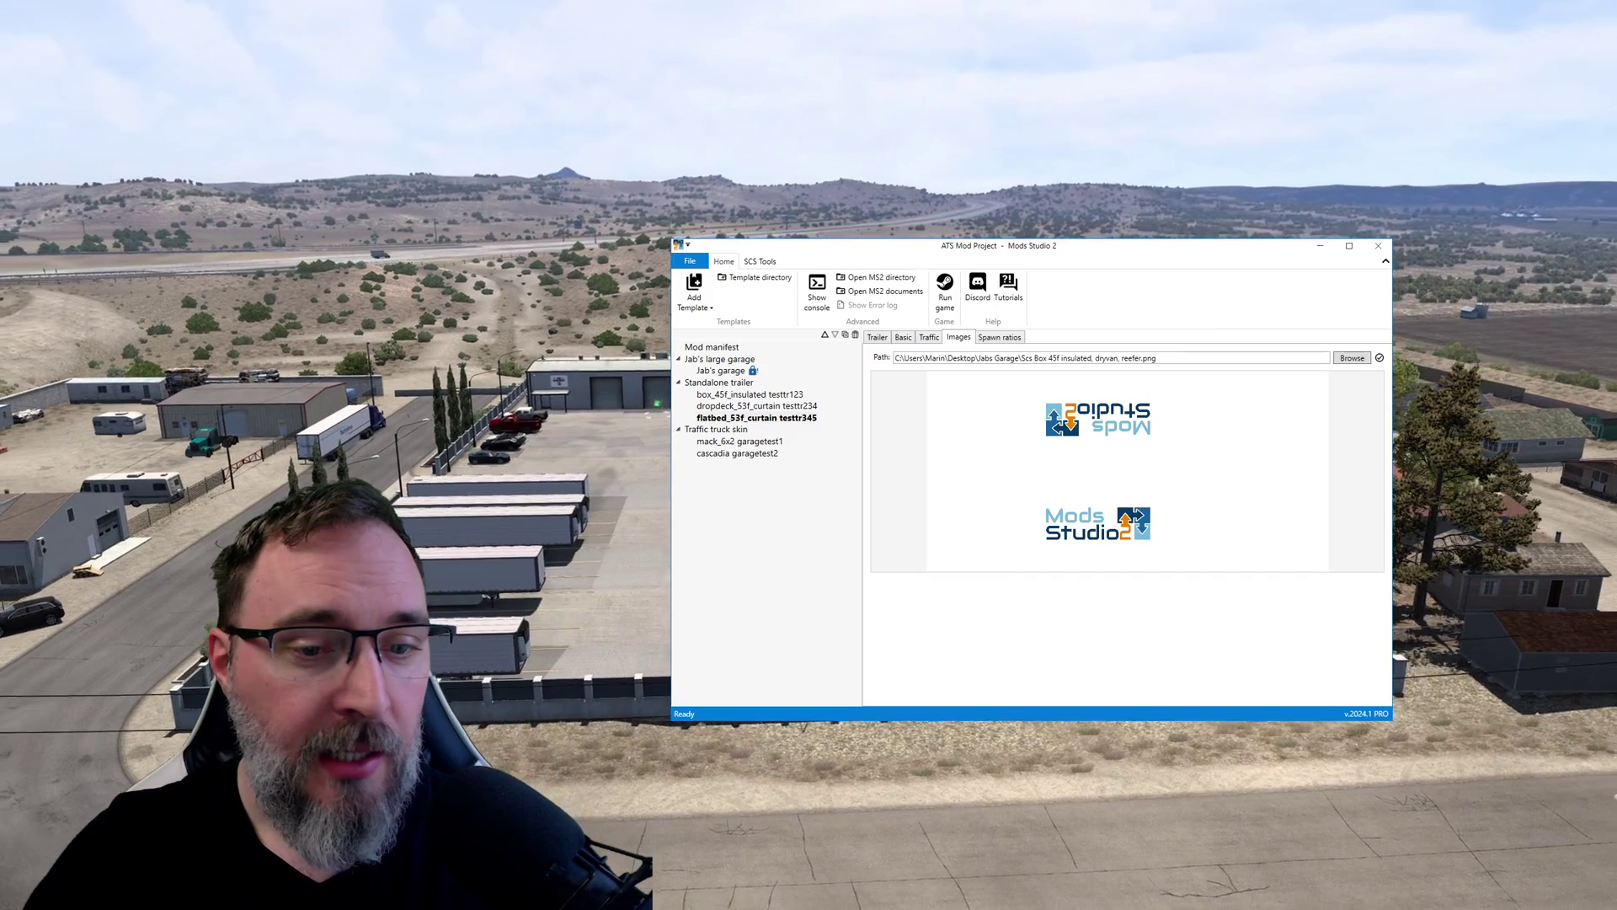
left_click_drag(1616, 437, 1027, 437)
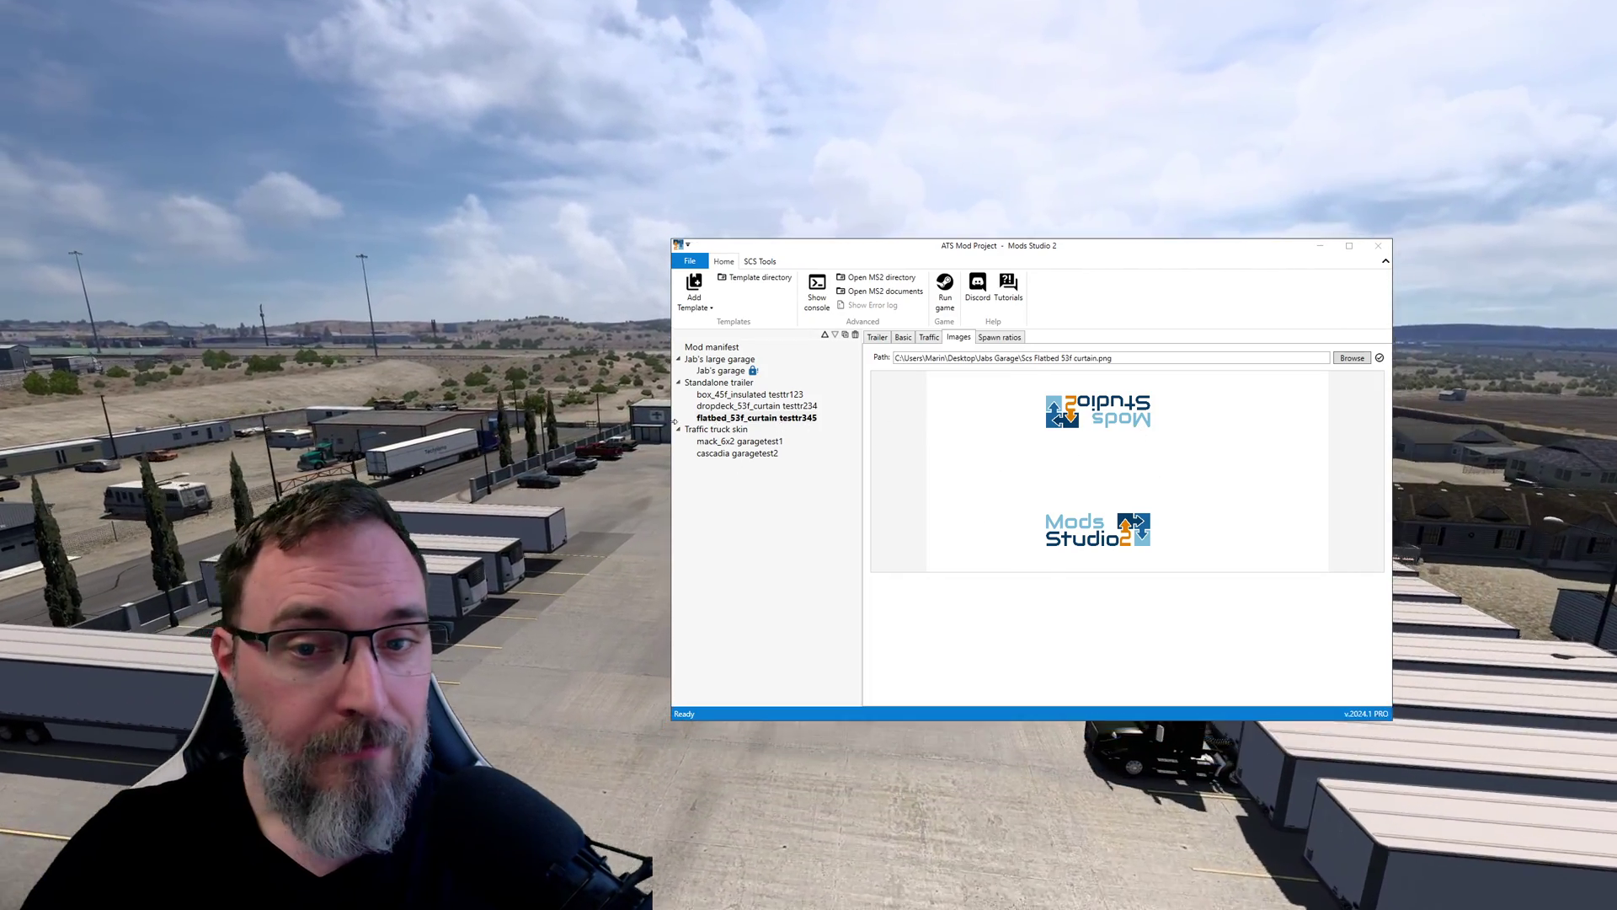
Step: Replace the parked trailer entries of Jab's garage with traffic.trailer.testtr123.default, traffic.trailer.testtr234.default and traffic.trailer.testtr345.default
left_click(725, 372)
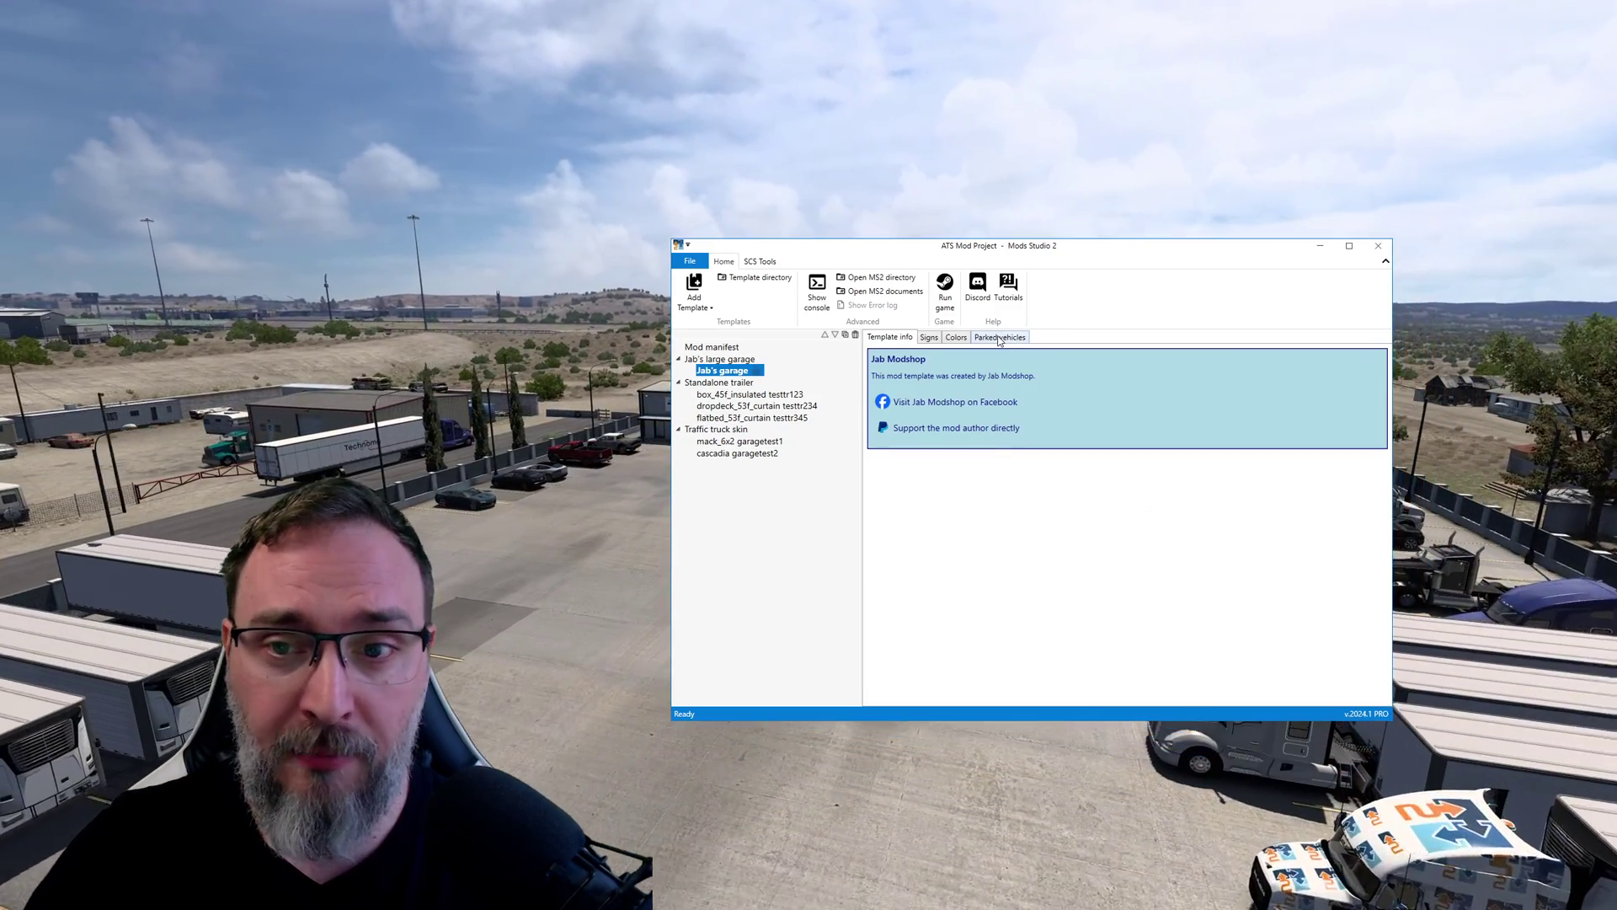
left_click(1000, 338)
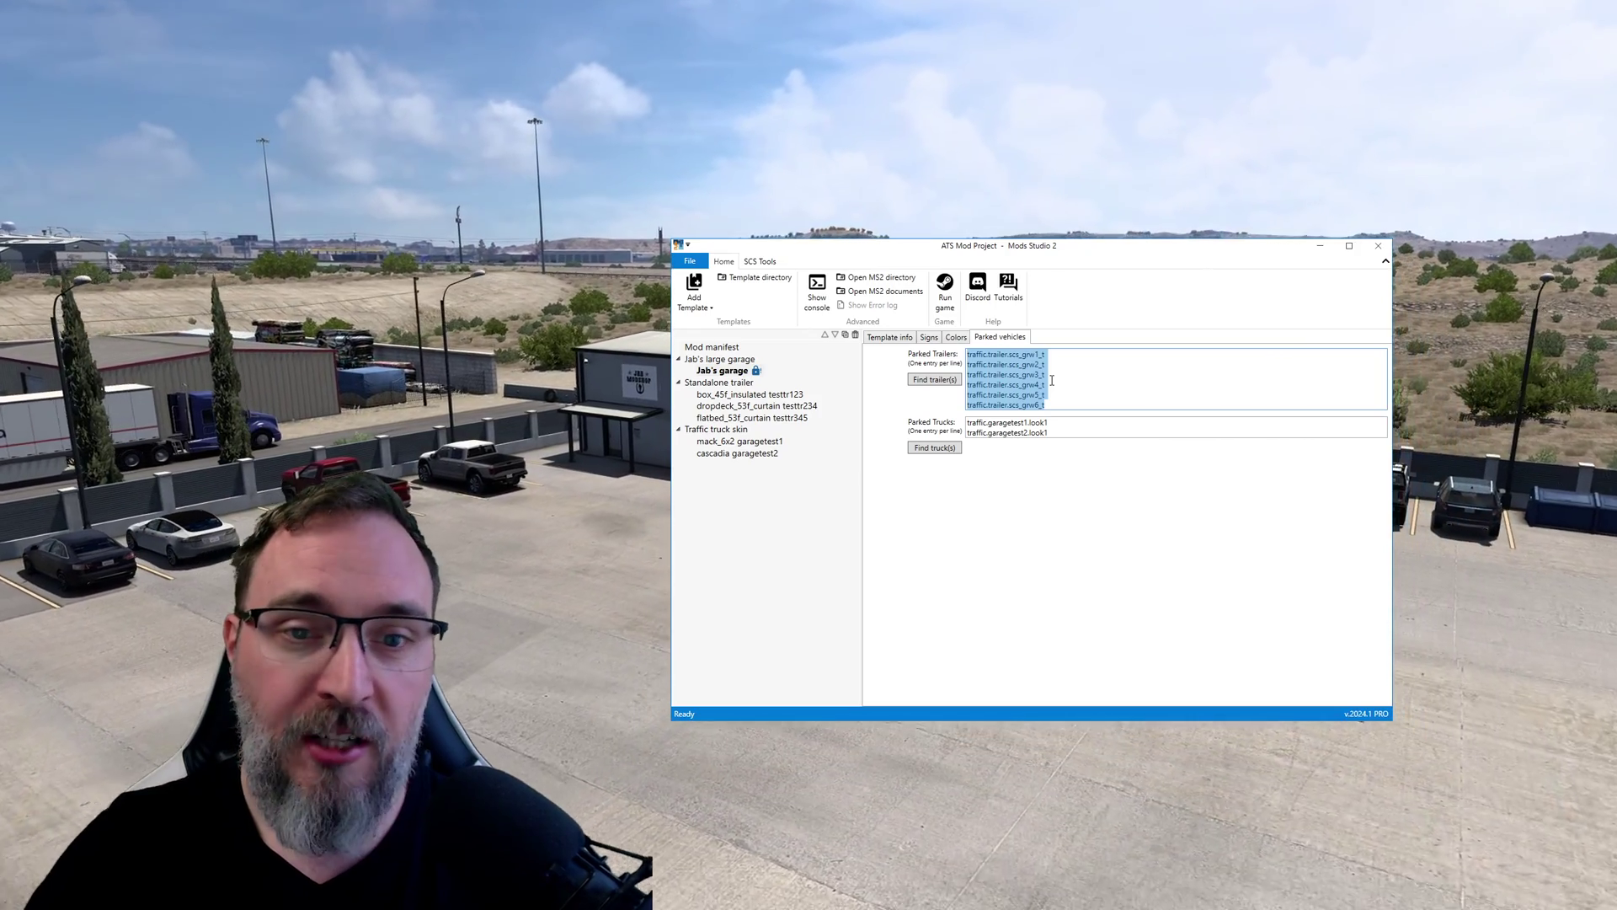
key("Delete")
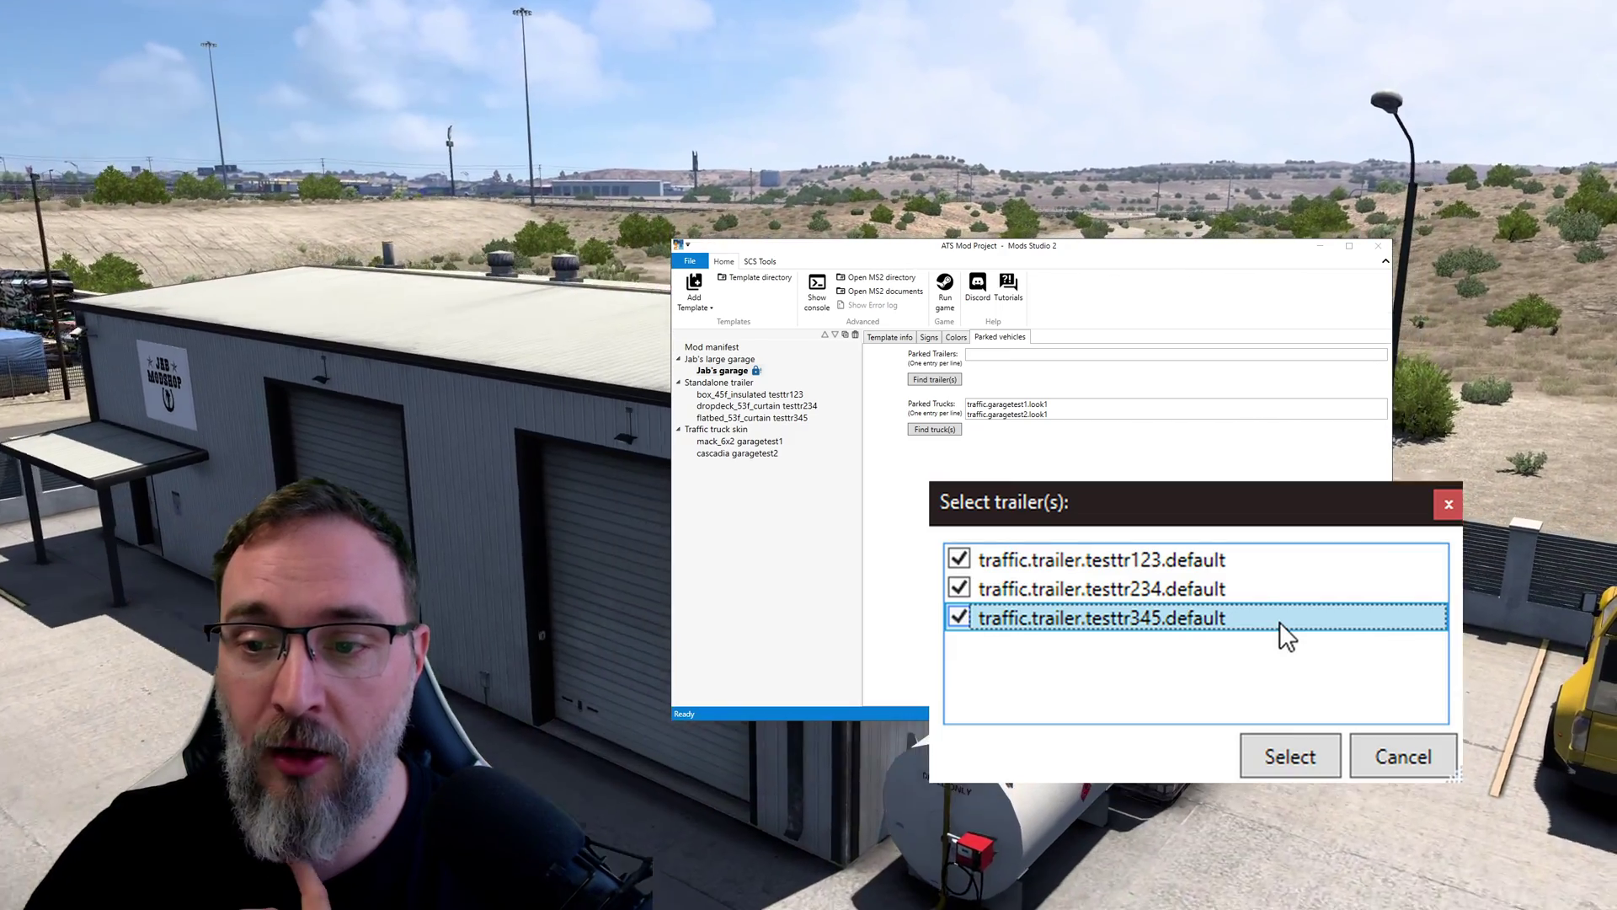
key("Return")
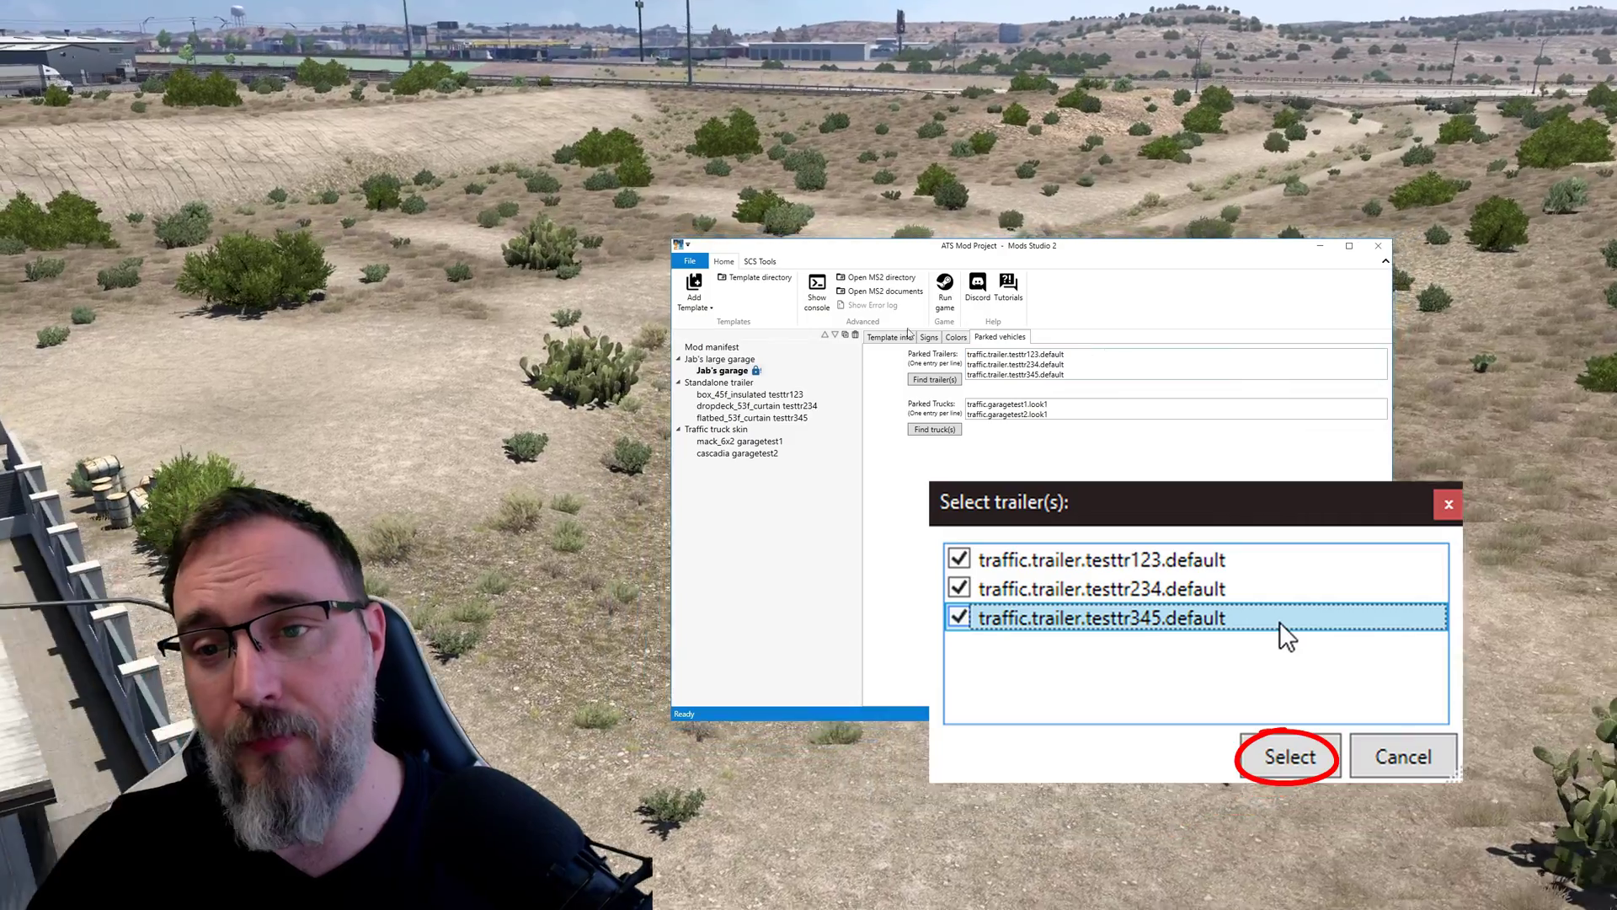
Step: Review the mod manifest's DLC dependencies and export the mod to the Desktop as test jabs garage.scs
left_click(743, 394)
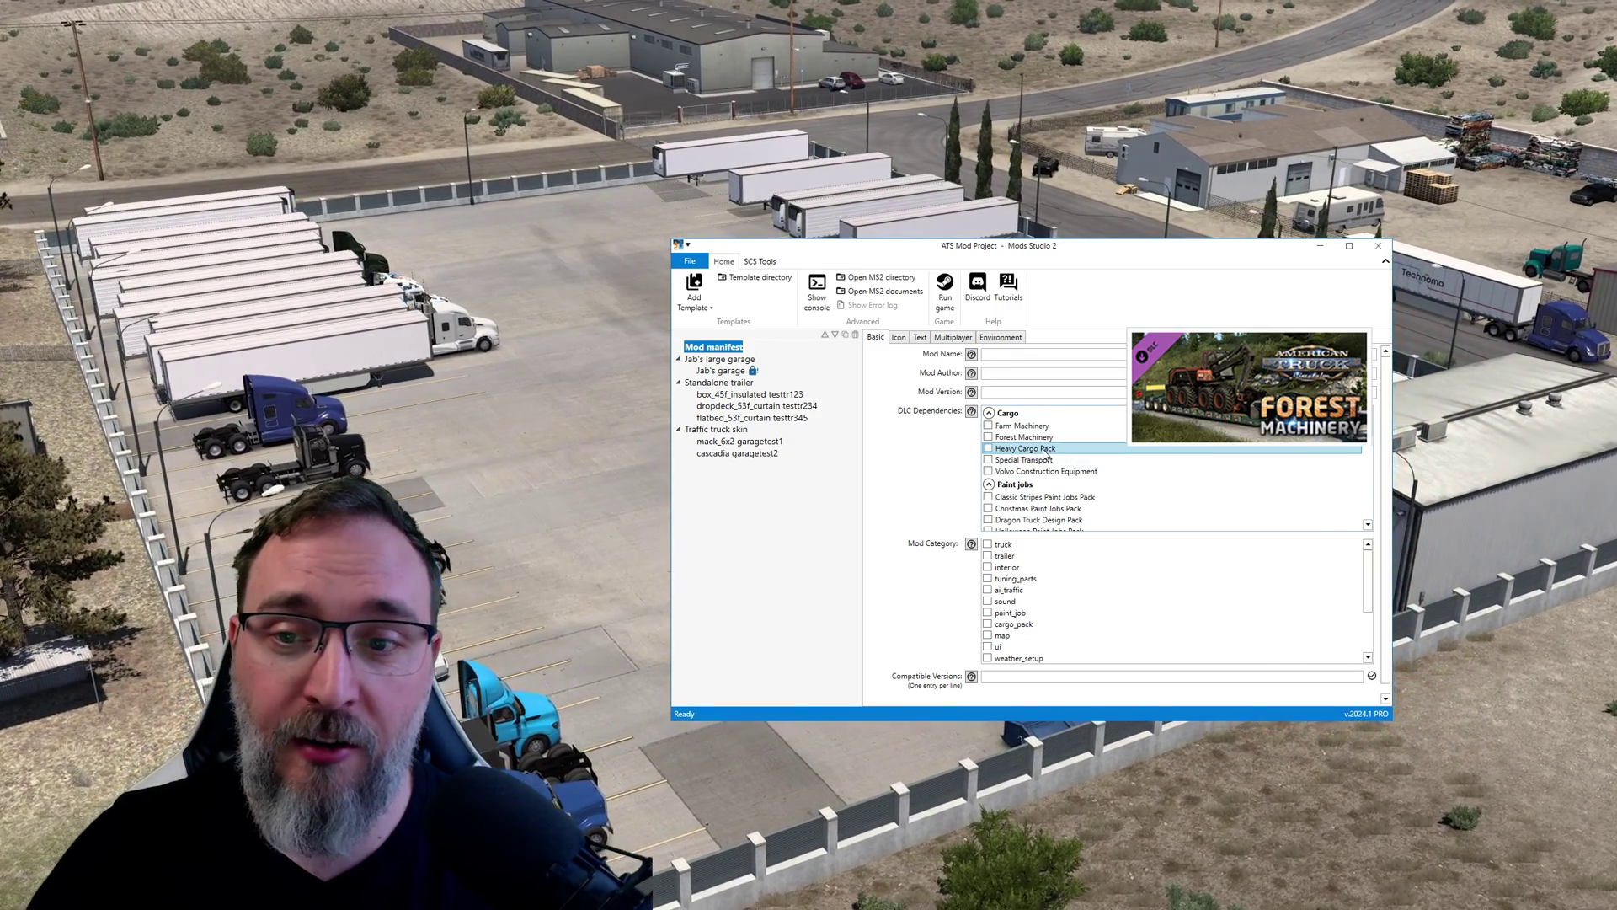
mouse_move(1044, 453)
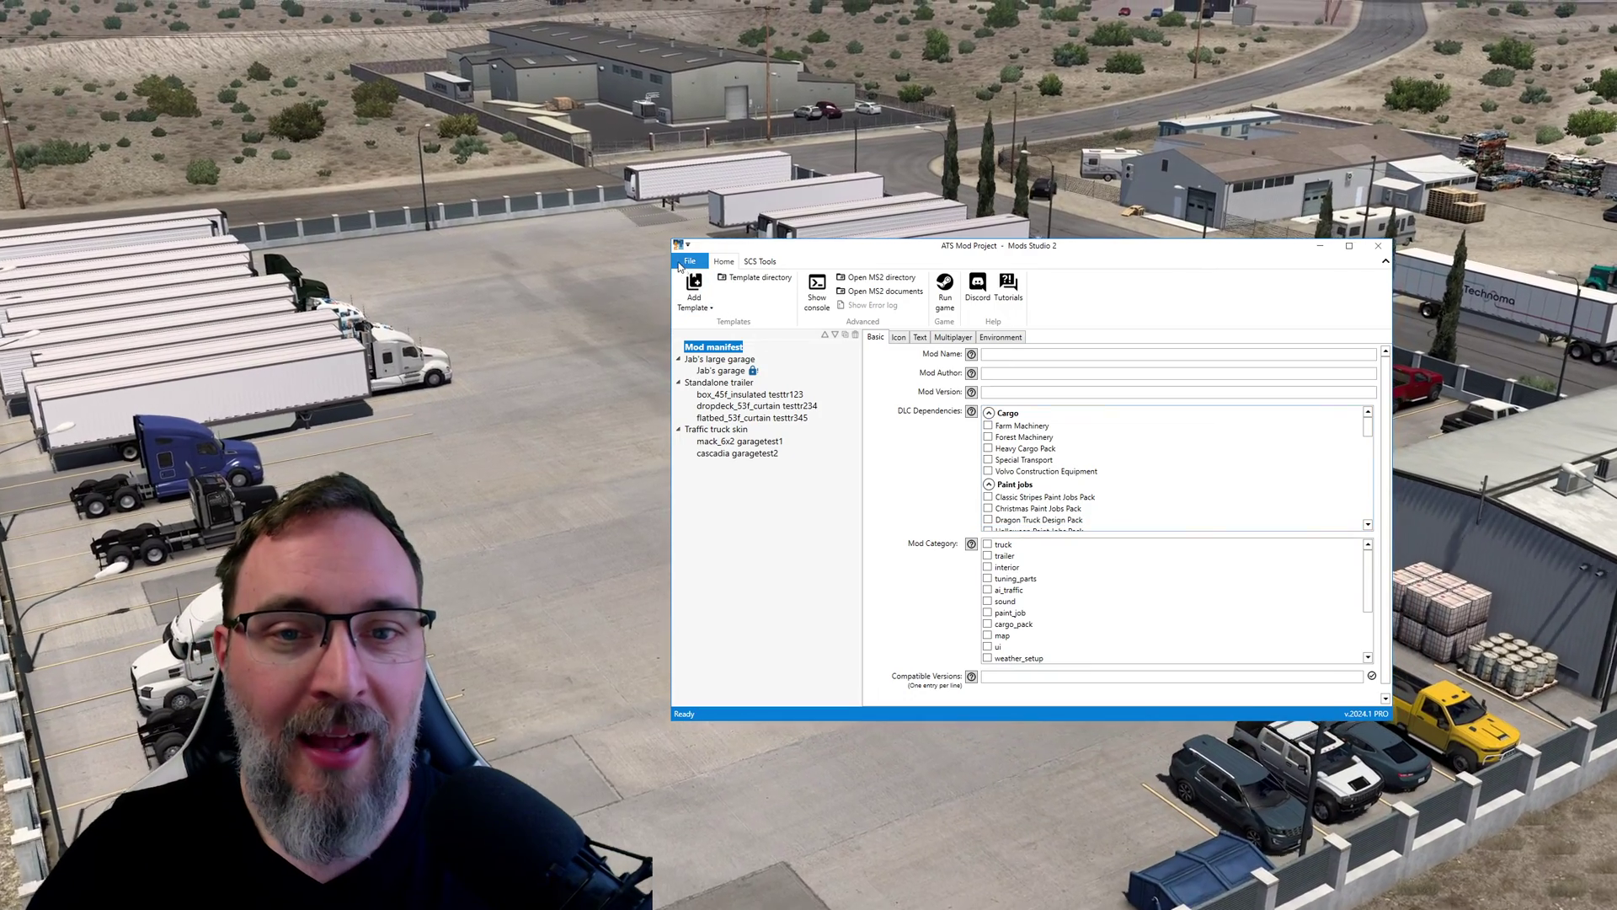
left_click(681, 263)
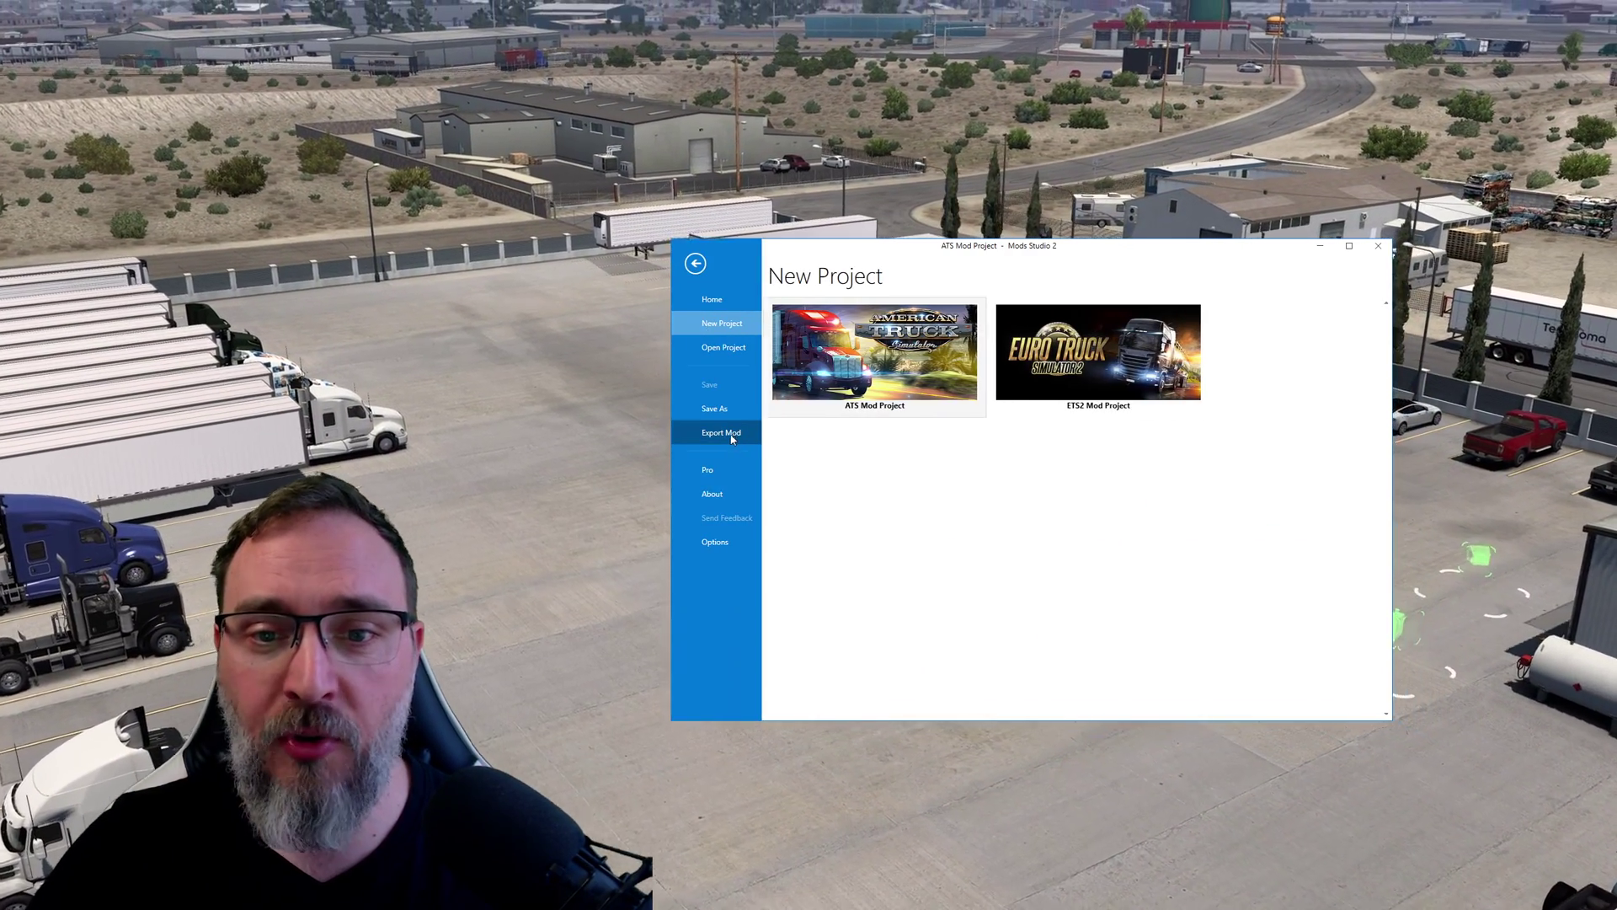
left_click(721, 433)
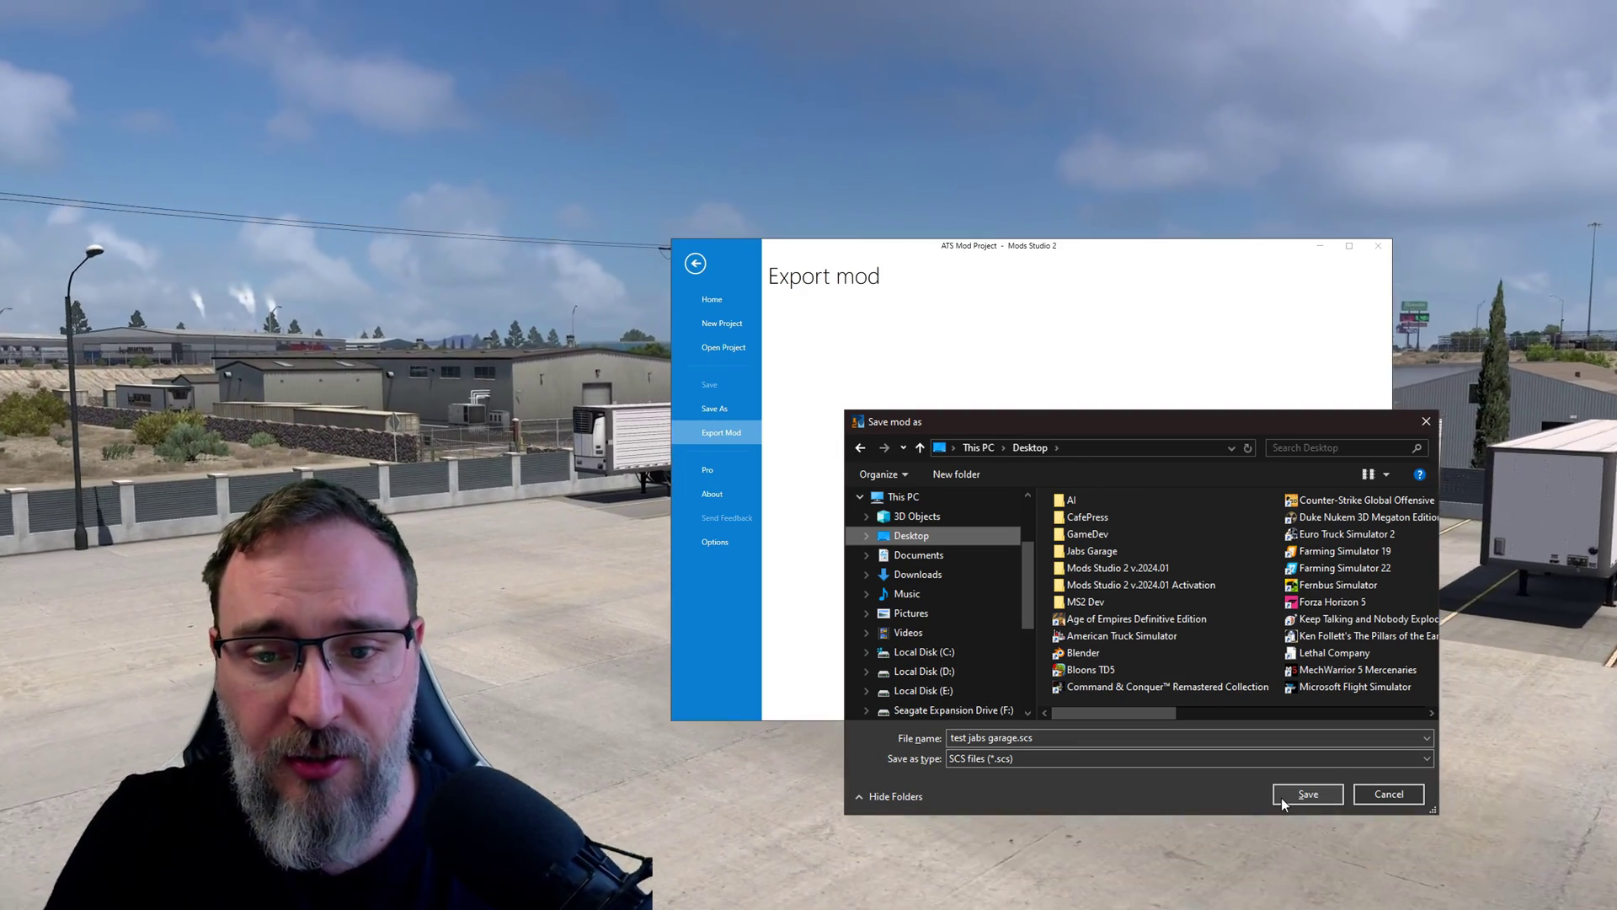
left_click(1281, 797)
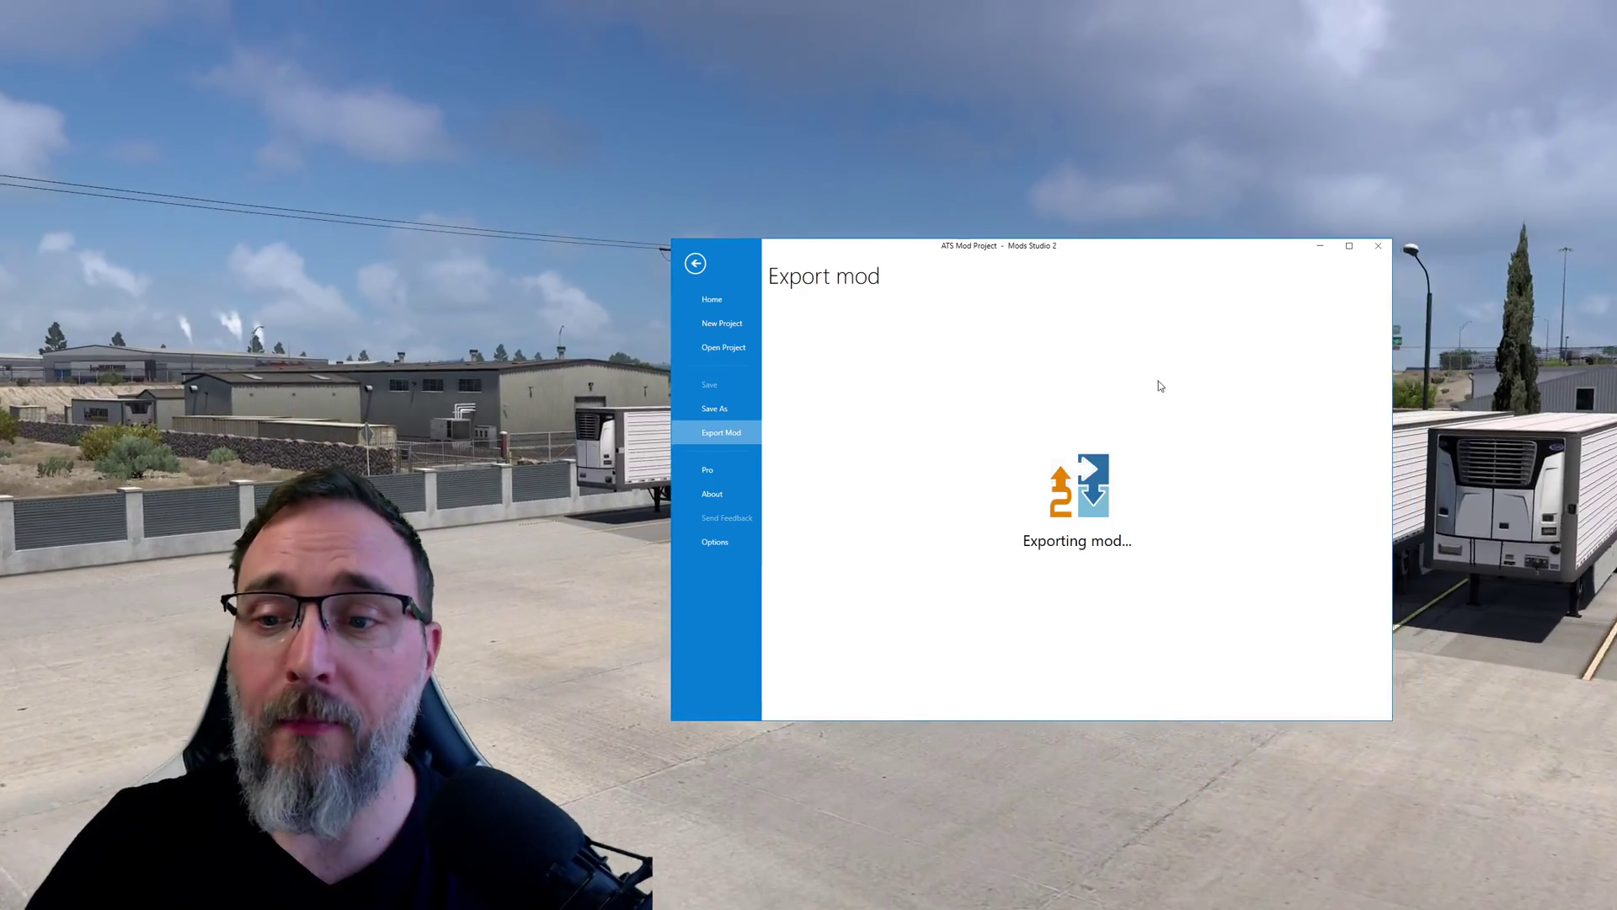